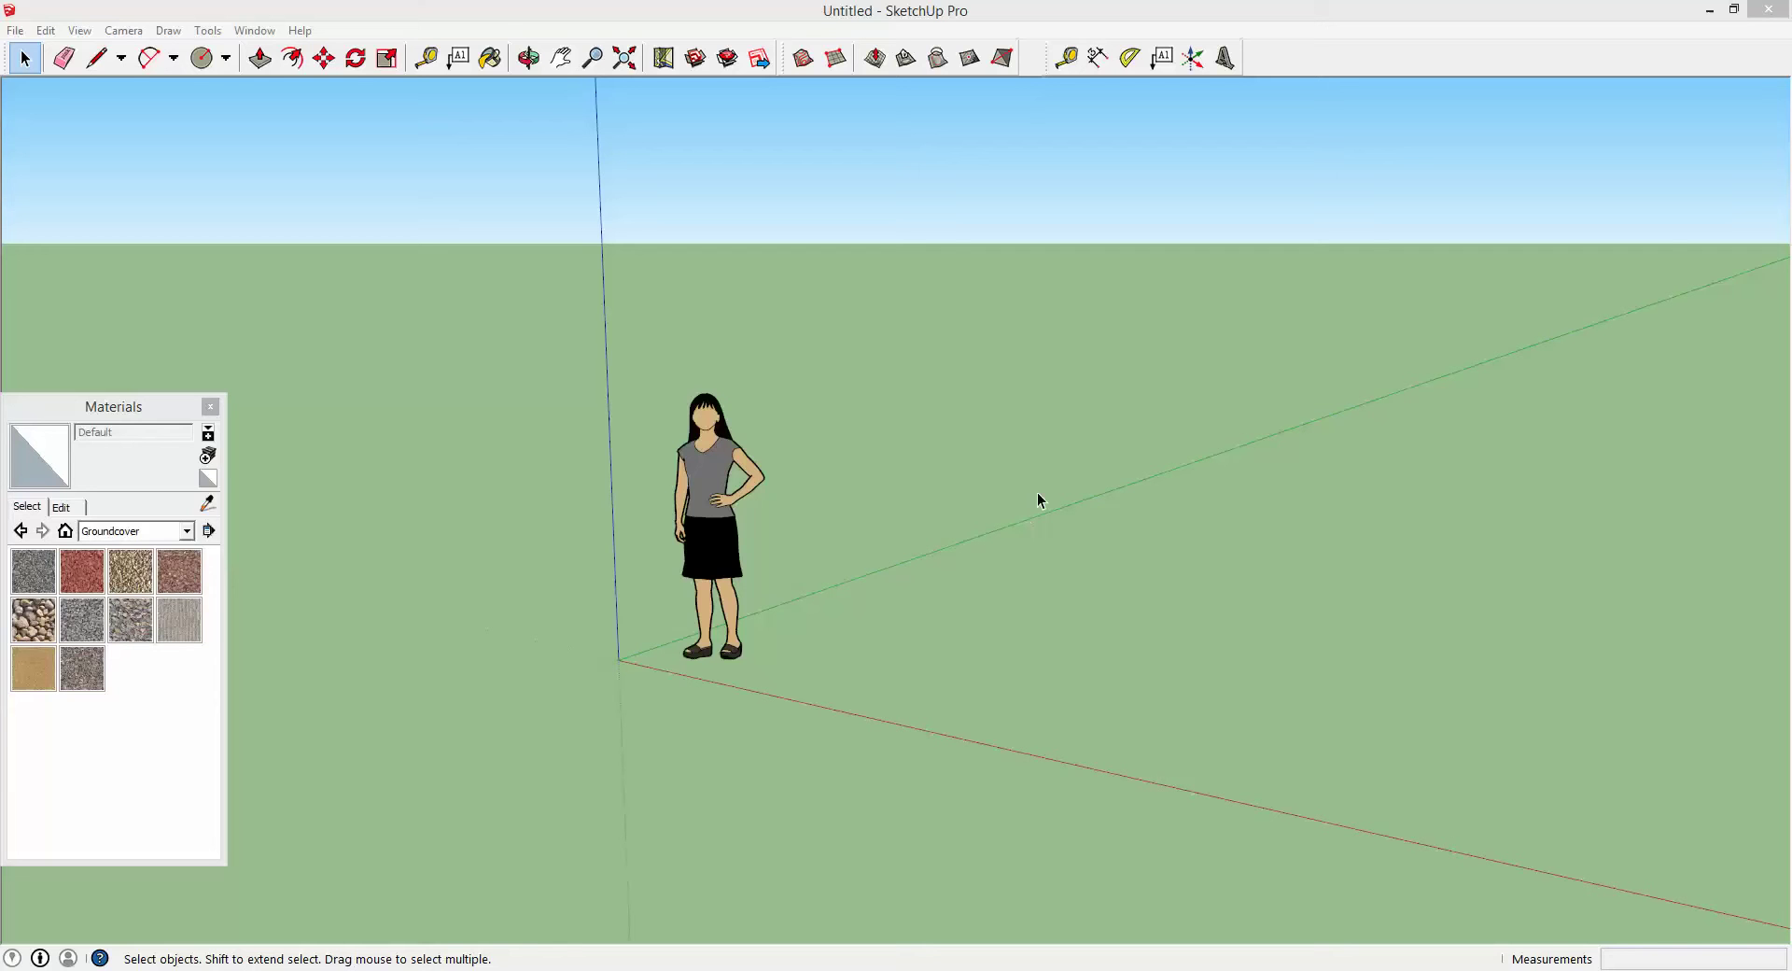
# - Open the map for adding a geo-location to the model and search it for "hoover dam"
pyautogui.moveTo(818, 480); pyautogui.dragTo(373, 448, button='middle')
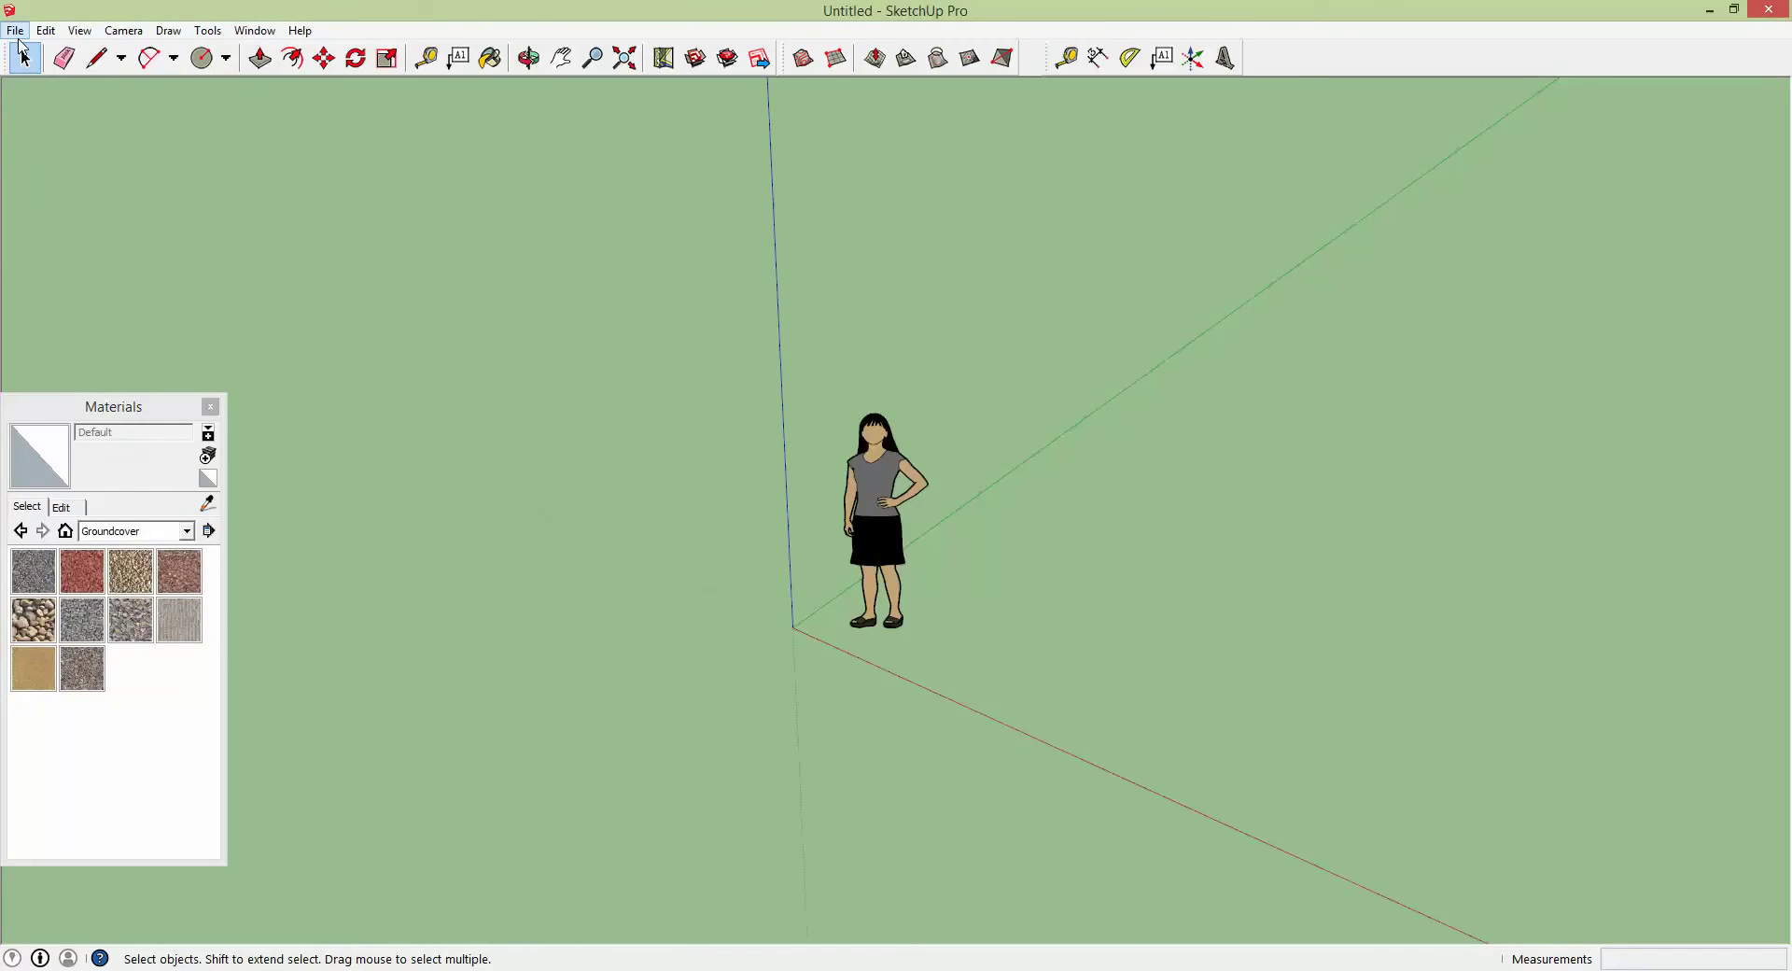
pyautogui.click(16, 31)
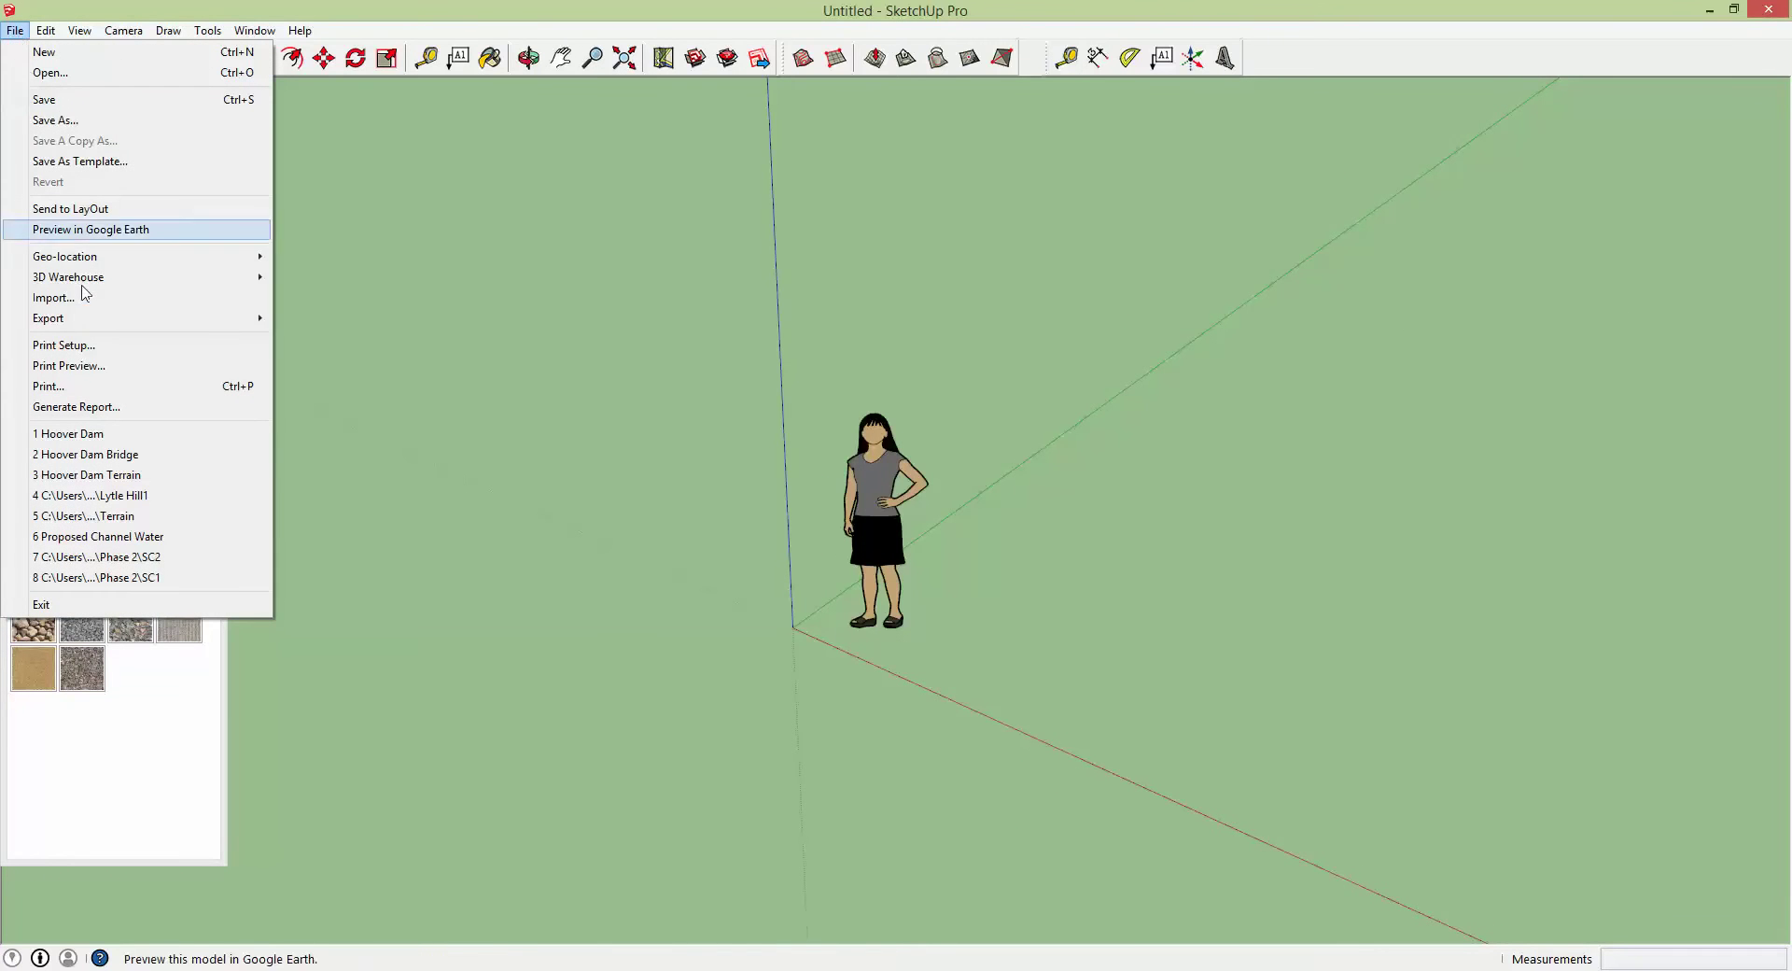
pyautogui.moveTo(90, 265)
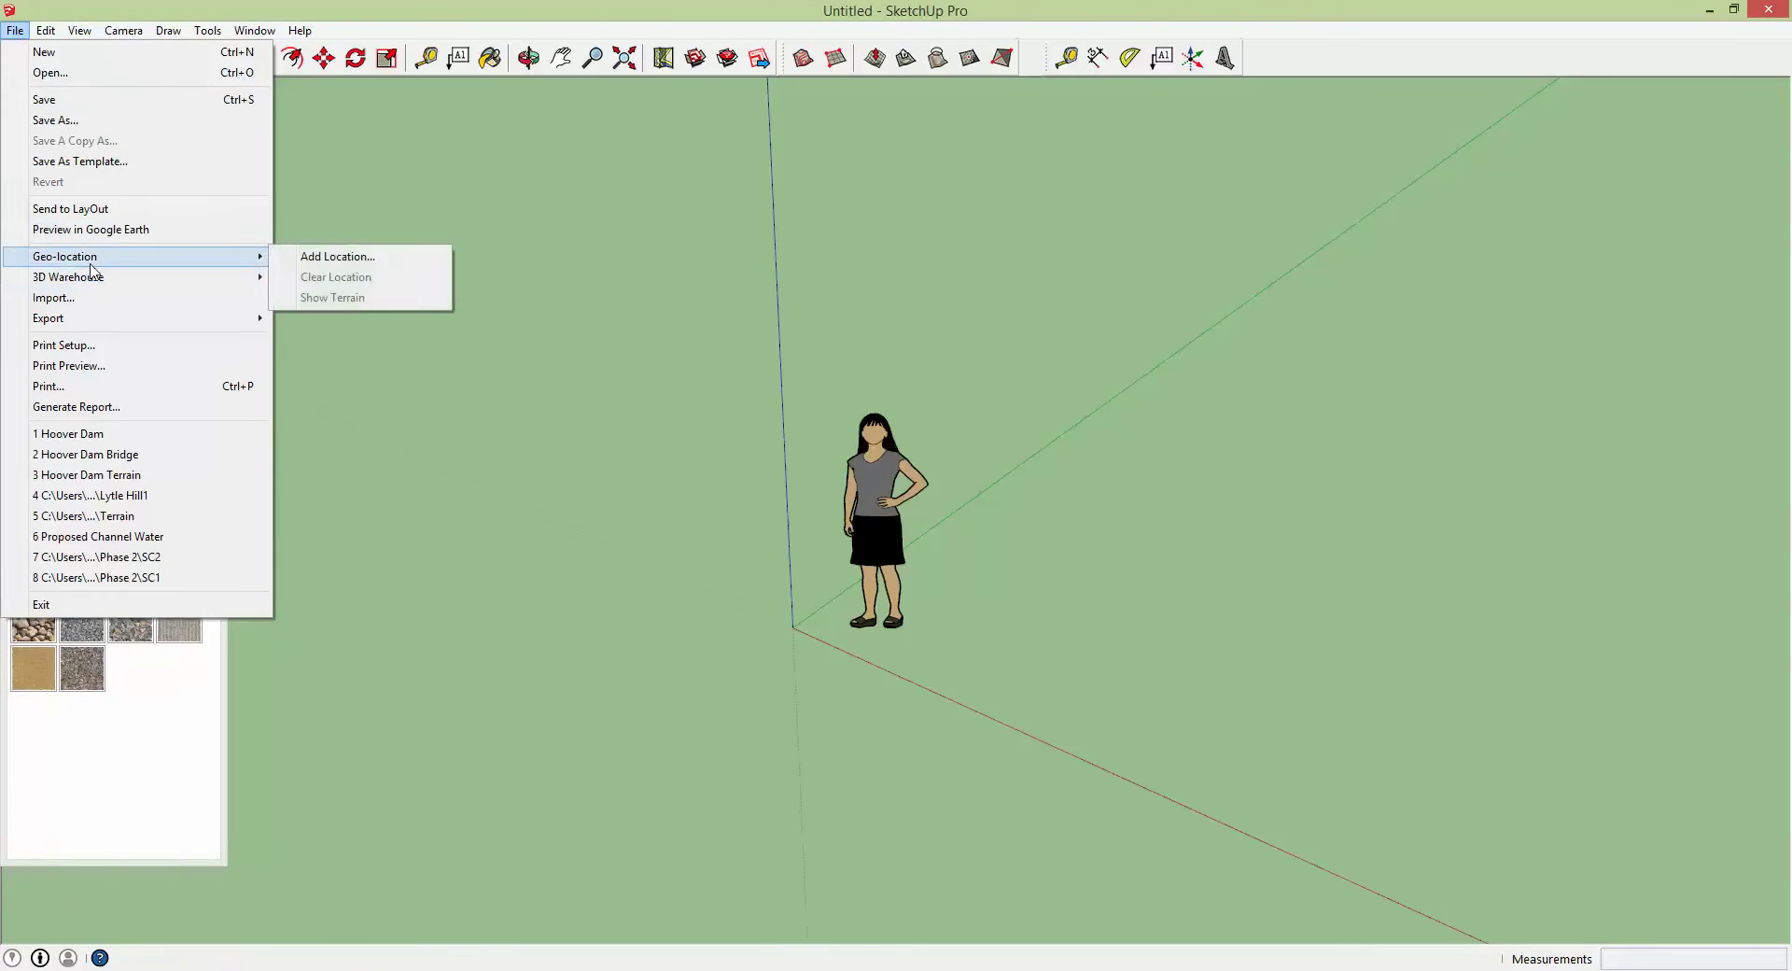
pyautogui.click(338, 258)
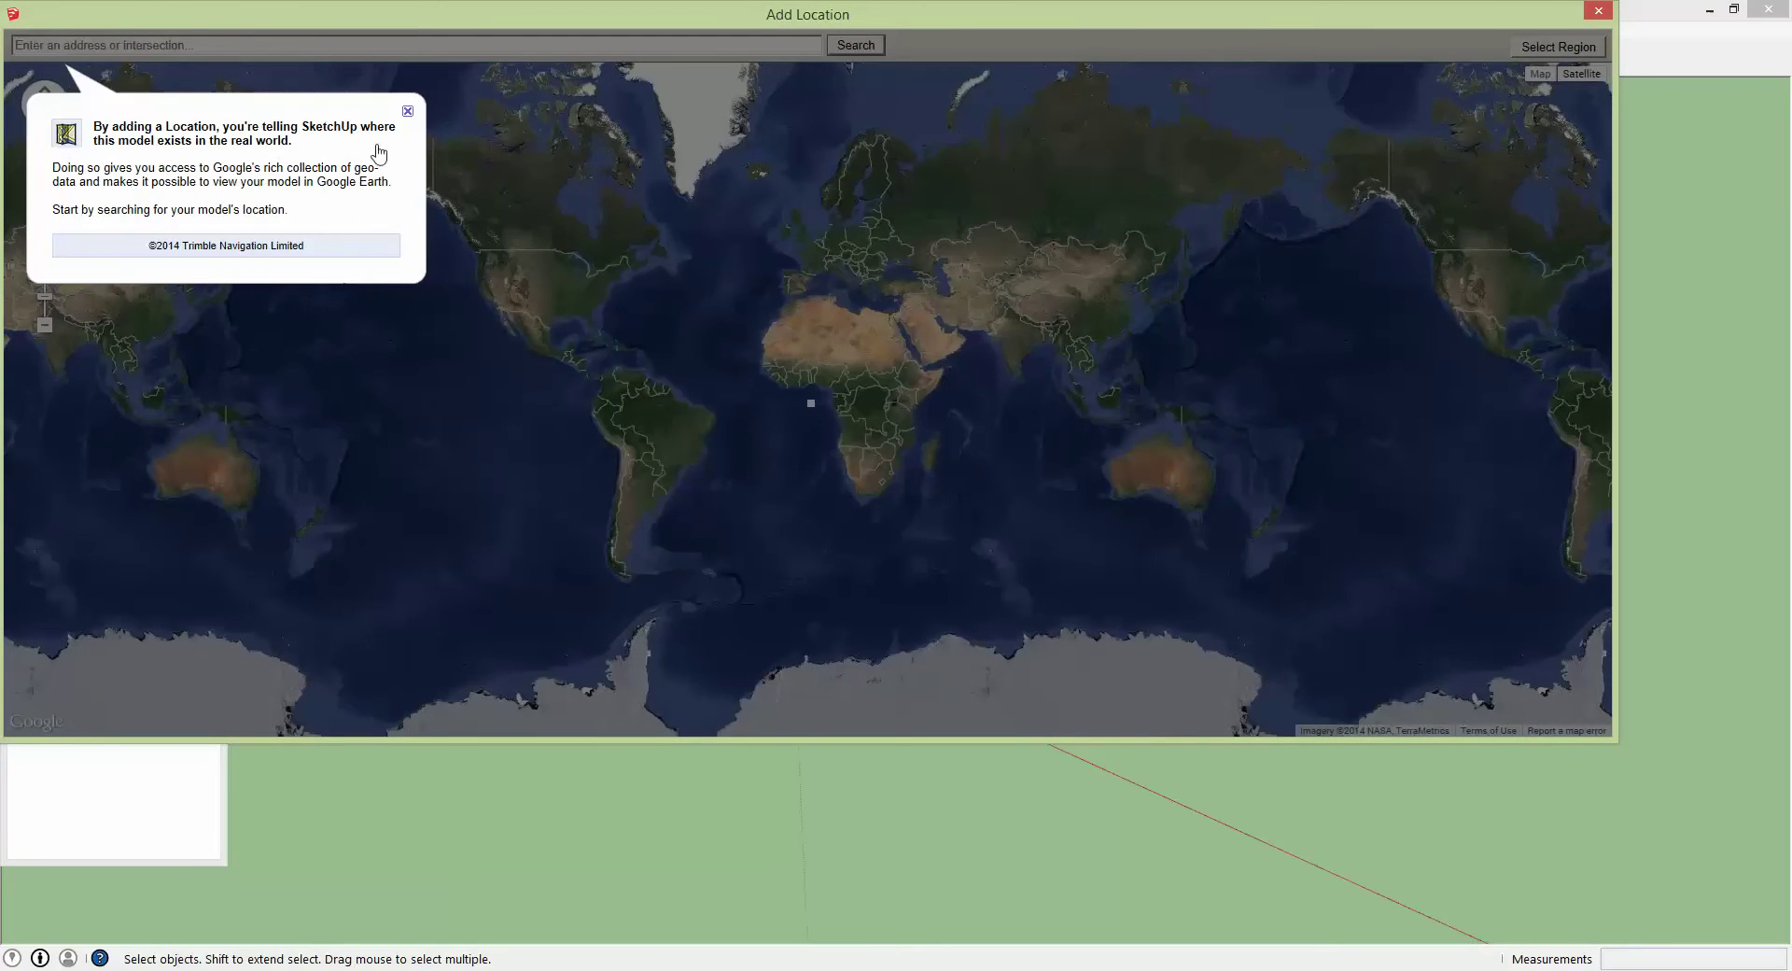
pyautogui.click(408, 112)
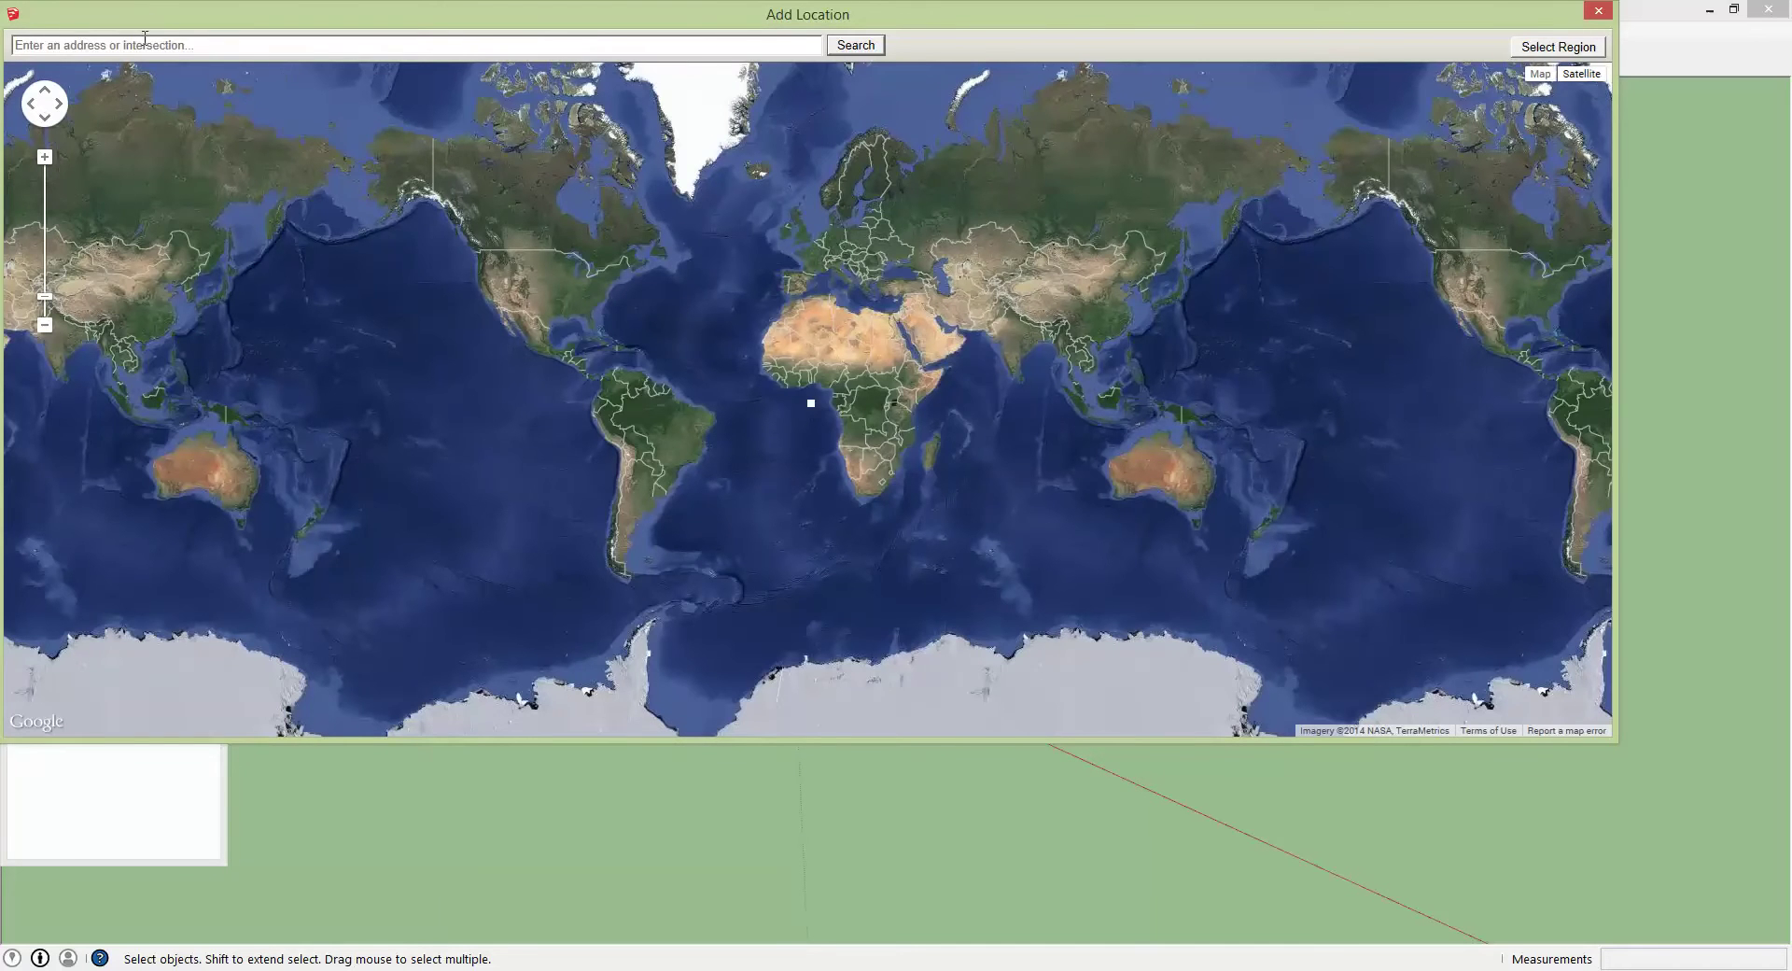
pyautogui.click(144, 41)
pyautogui.write('hoover dam')
pyautogui.press('Return')
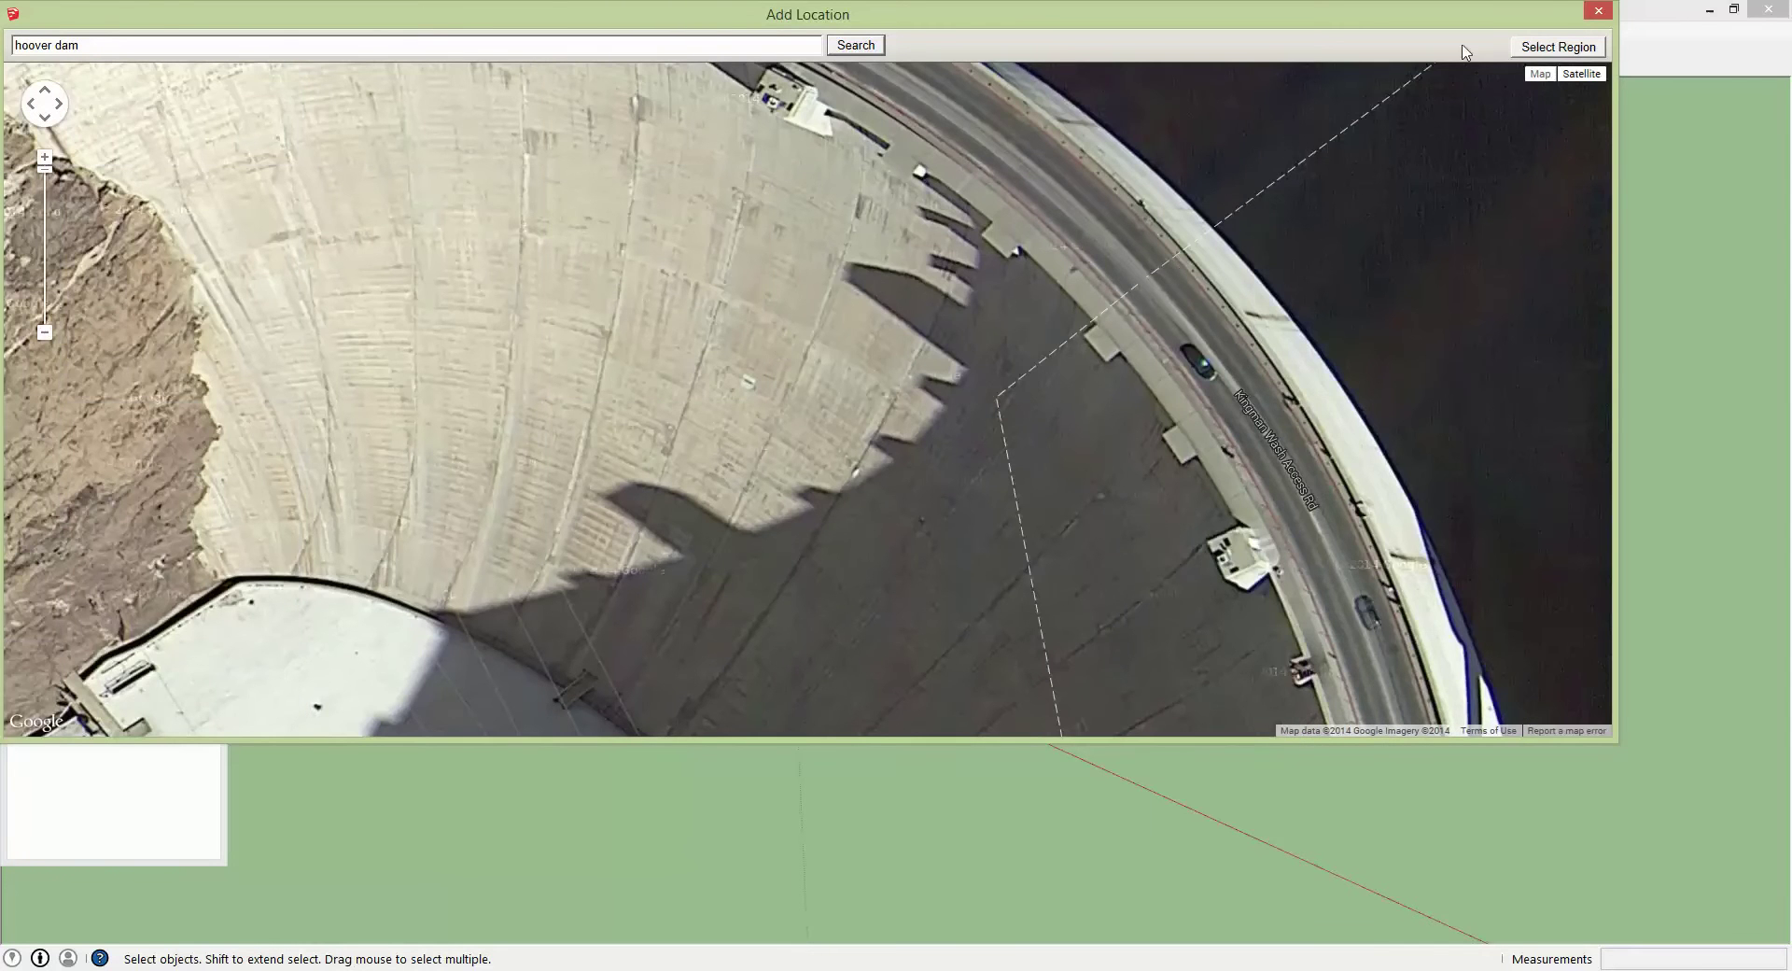
# - Enlarge the map window and grab a wide square region covering Hoover Dam and the surrounding canyon
pyautogui.moveTo(1607, 741); pyautogui.dragTo(1742, 909)
pyautogui.scroll(-2, 961, 411)
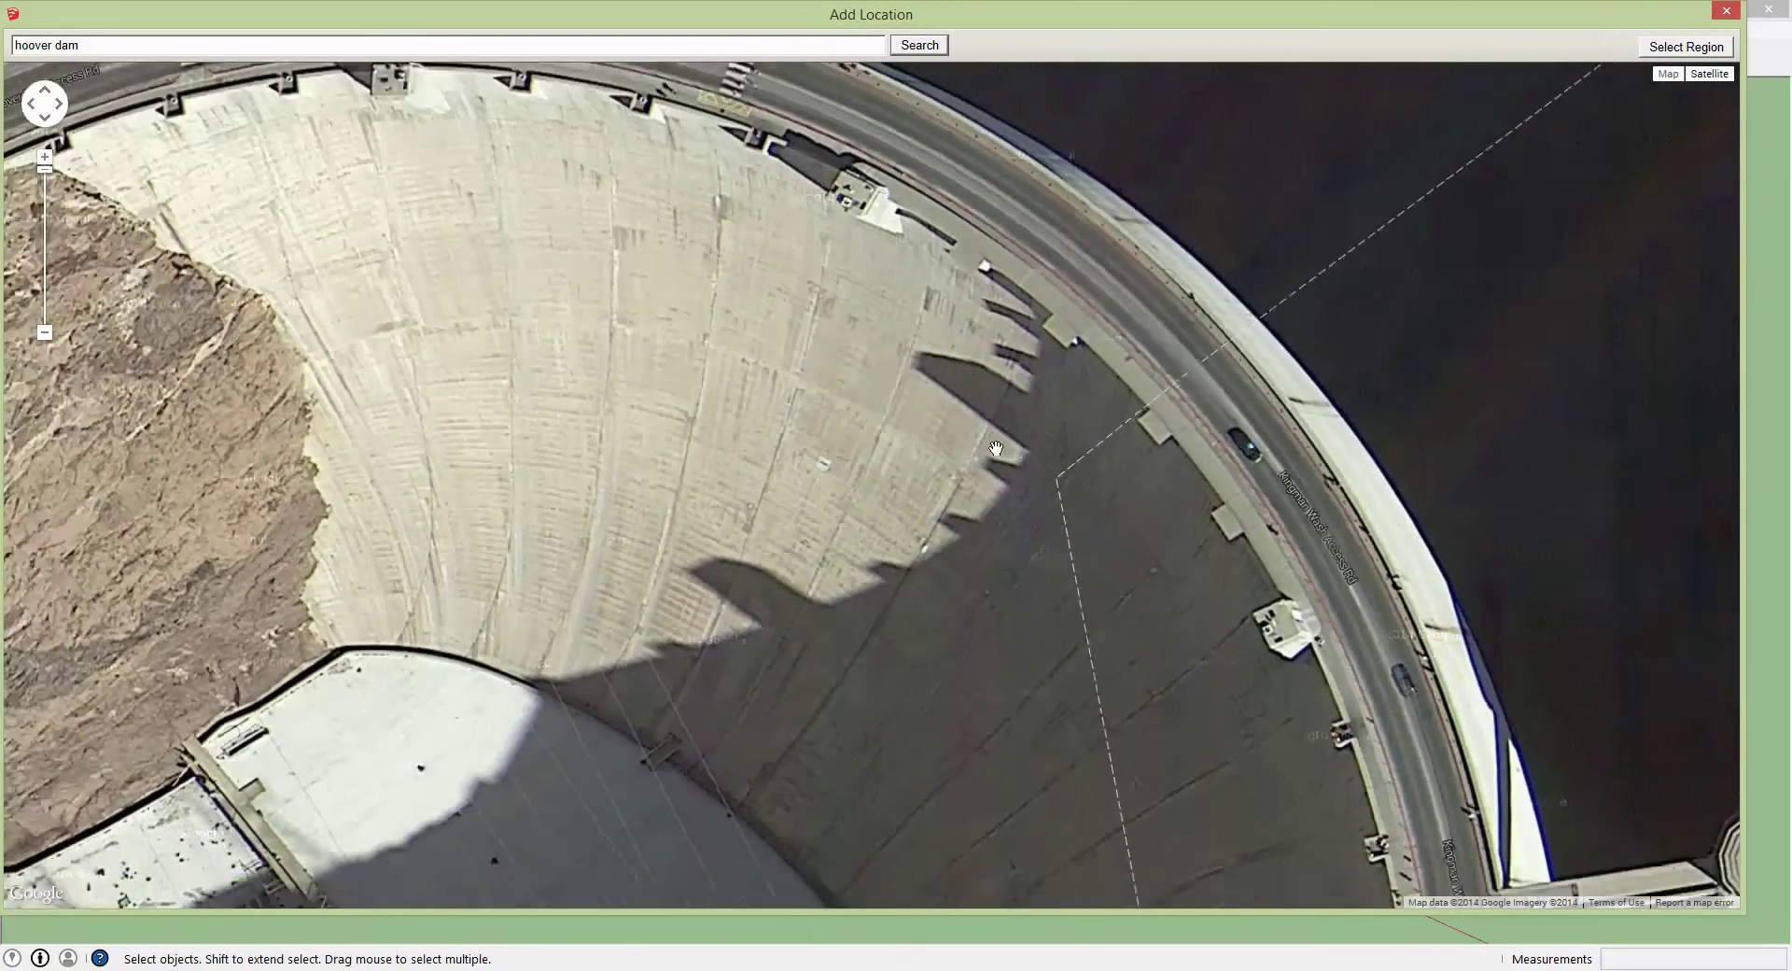
pyautogui.scroll(-3, 995, 450)
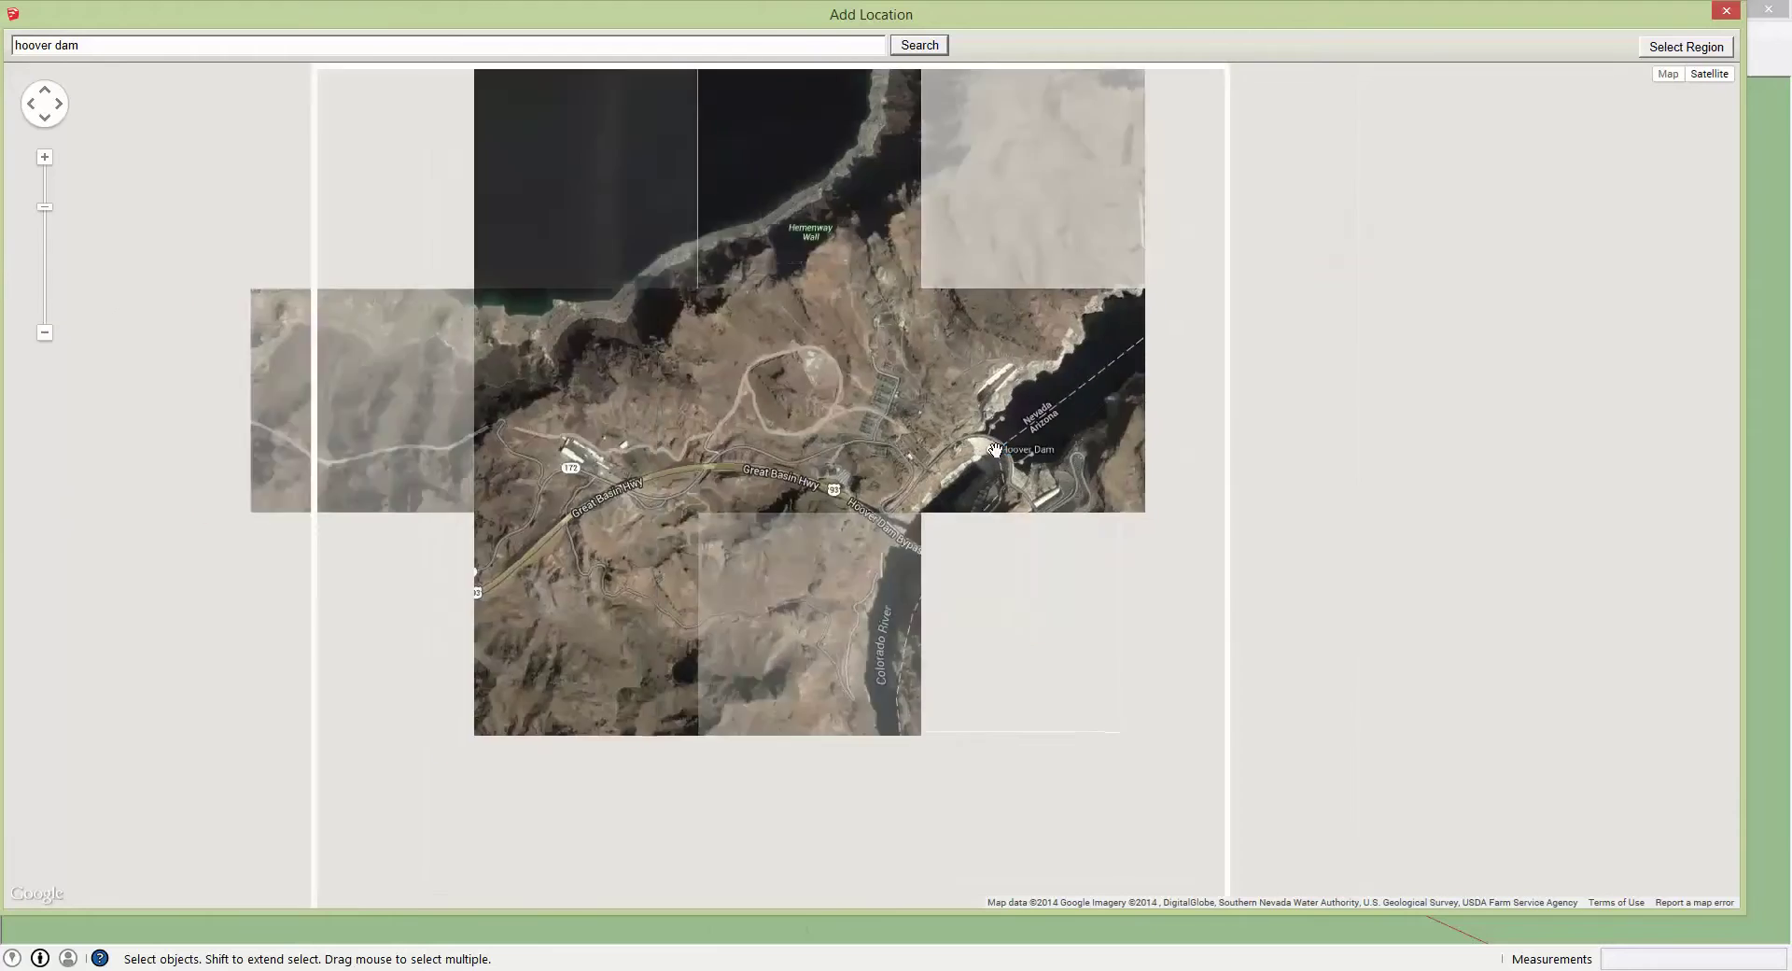
pyautogui.scroll(-2, 997, 458)
pyautogui.moveTo(989, 458); pyautogui.dragTo(873, 467)
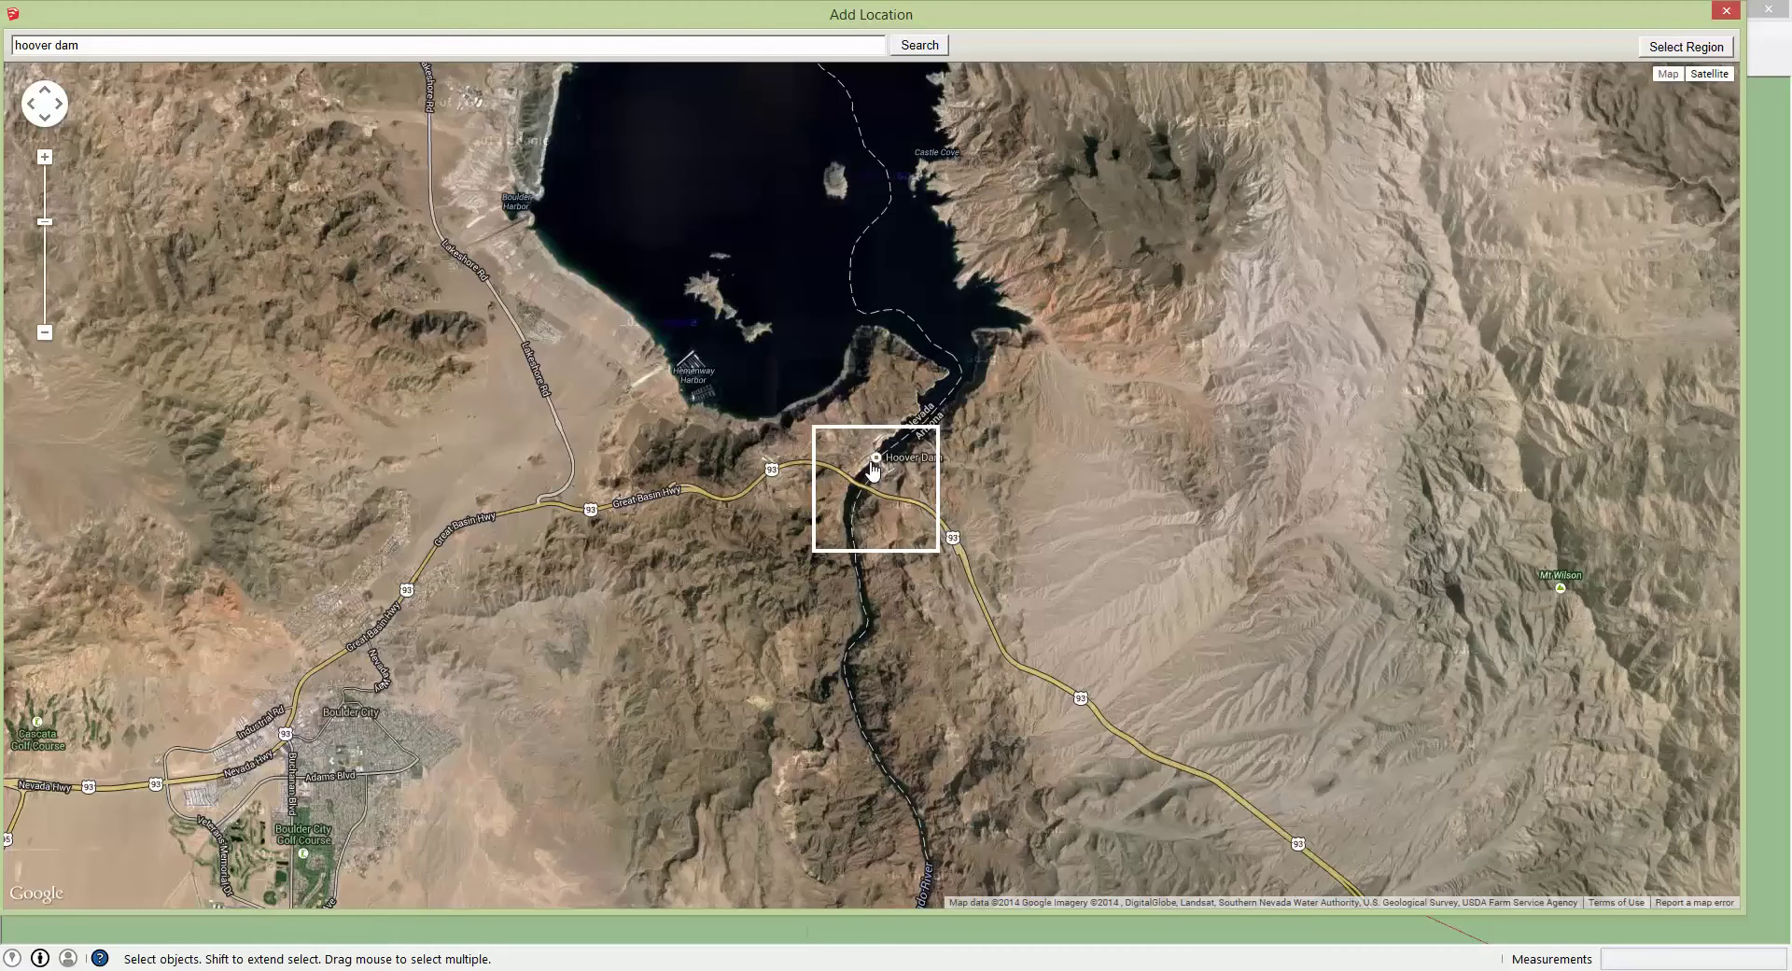
pyautogui.click(1659, 49)
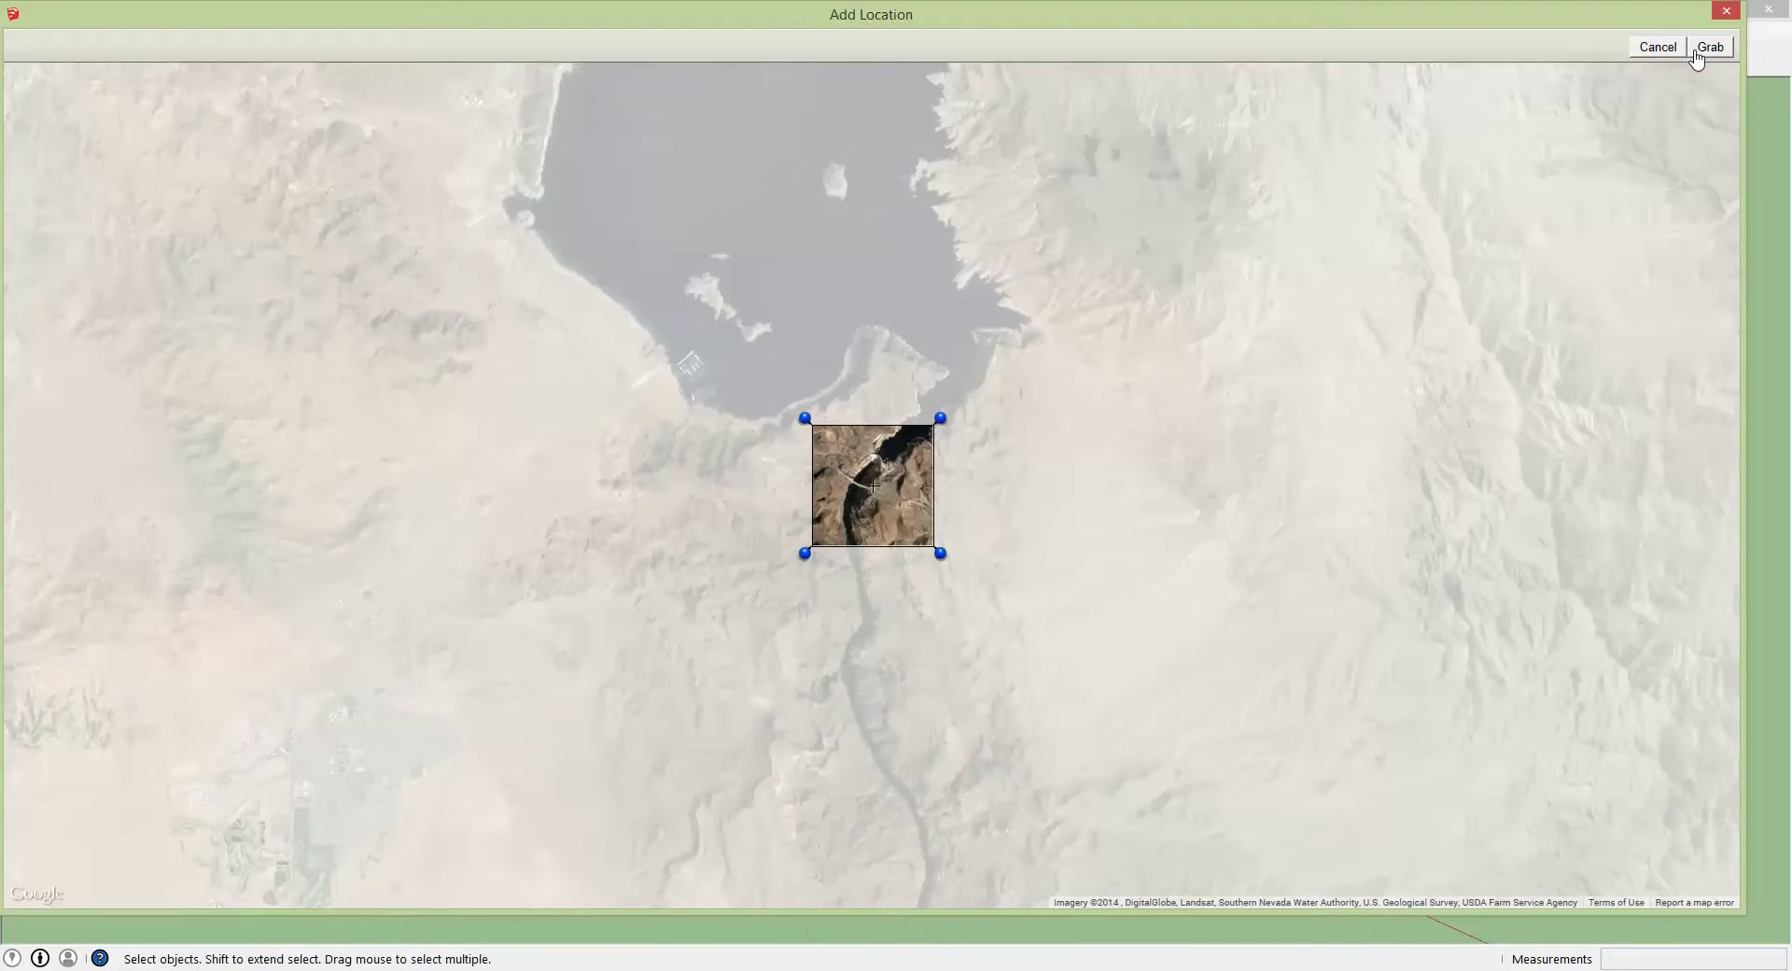
pyautogui.click(1709, 47)
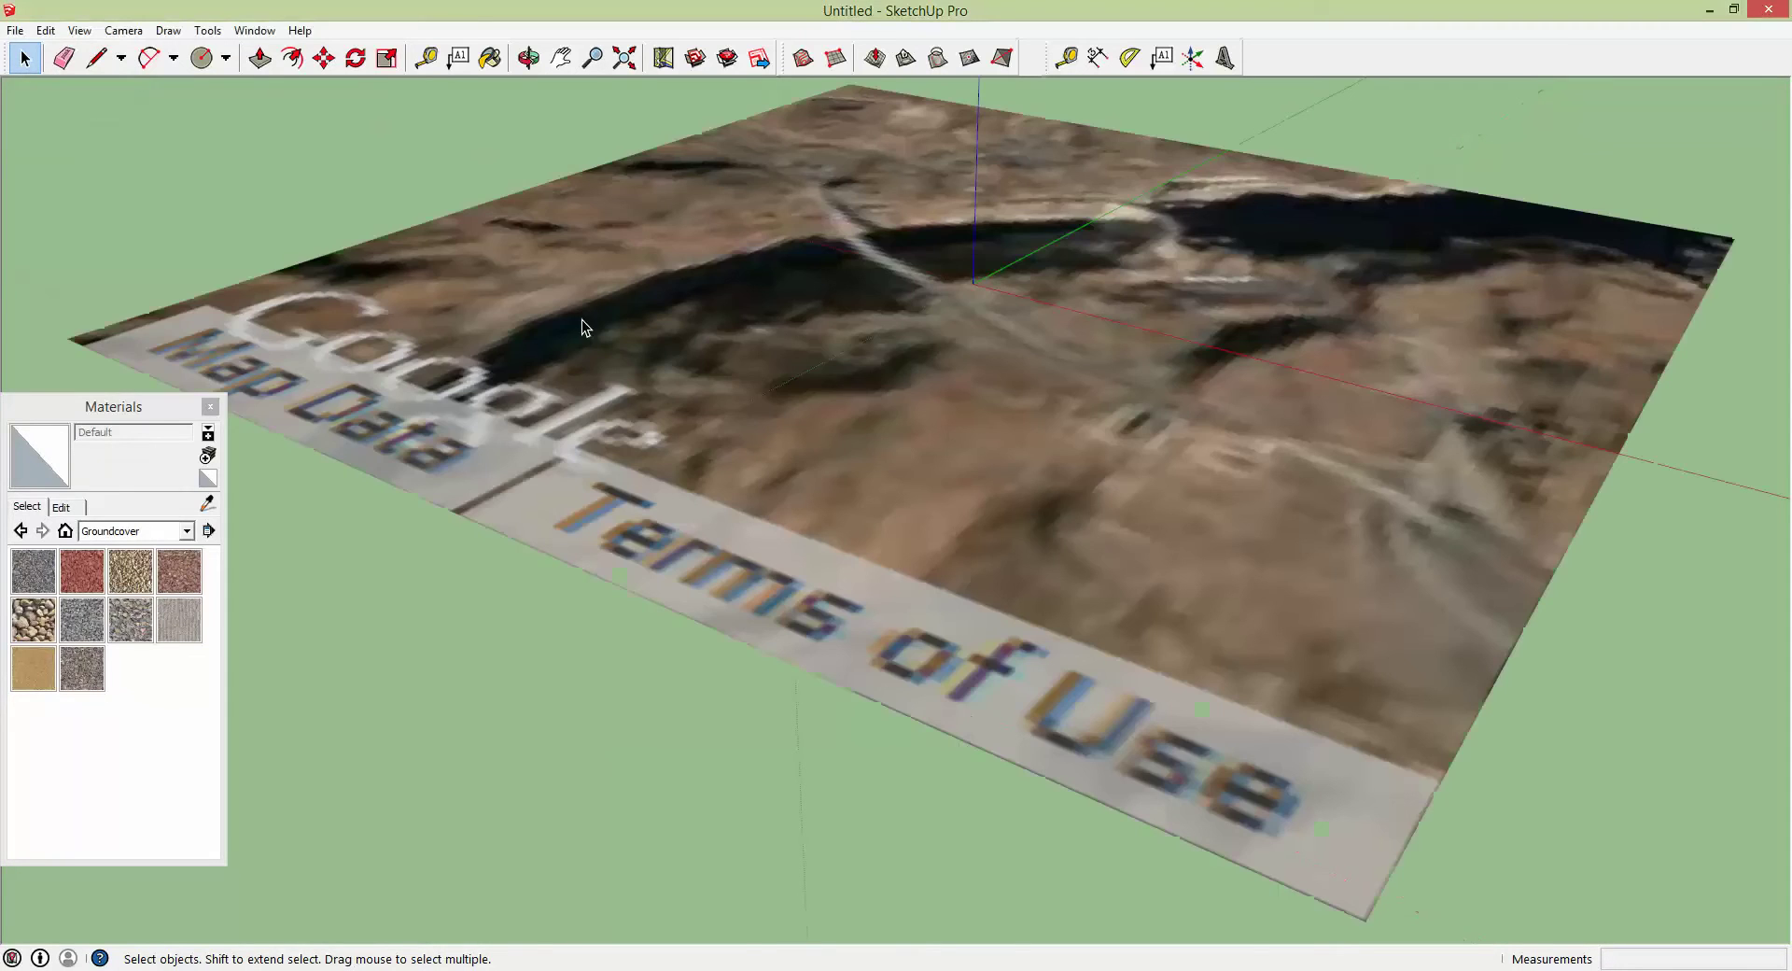
# - Show the 3D terrain for the imported Hoover Dam imagery
pyautogui.press('o')
pyautogui.moveTo(929, 308); pyautogui.dragTo(1159, 694)
pyautogui.moveTo(1158, 693); pyautogui.dragTo(887, 403, button='middle')
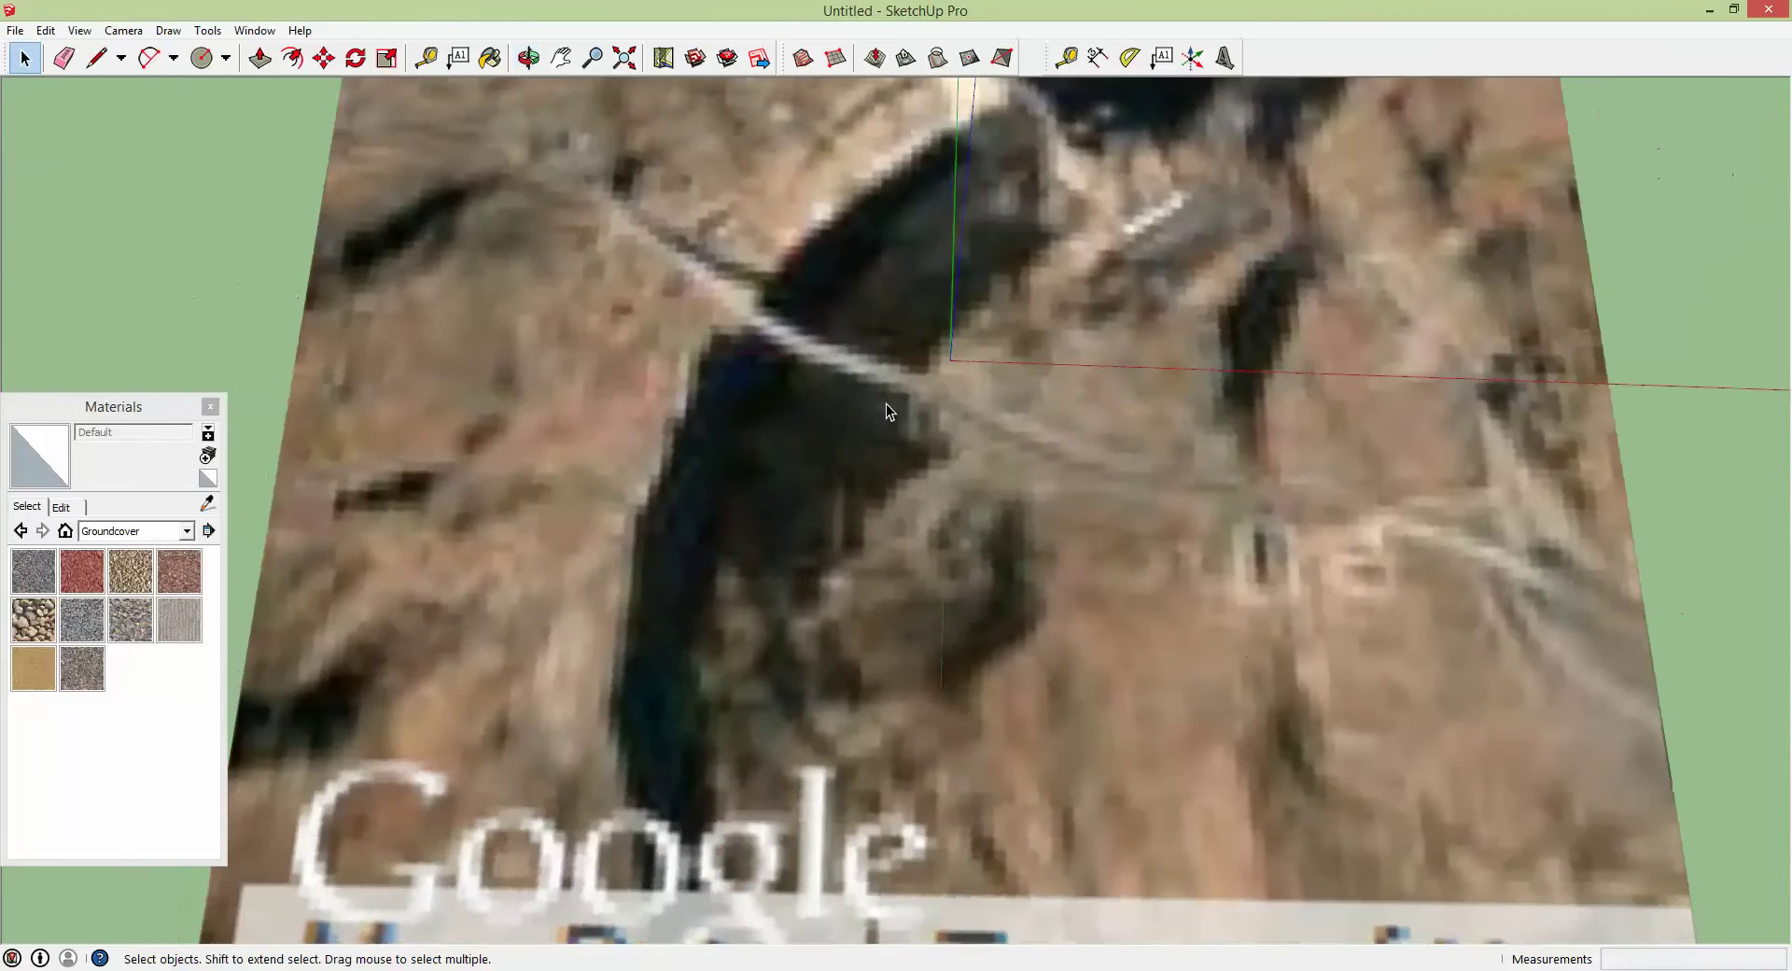
pyautogui.scroll(-3, 887, 403)
pyautogui.scroll(3, 911, 315)
pyautogui.scroll(-2, 911, 316)
pyautogui.click(12, 32)
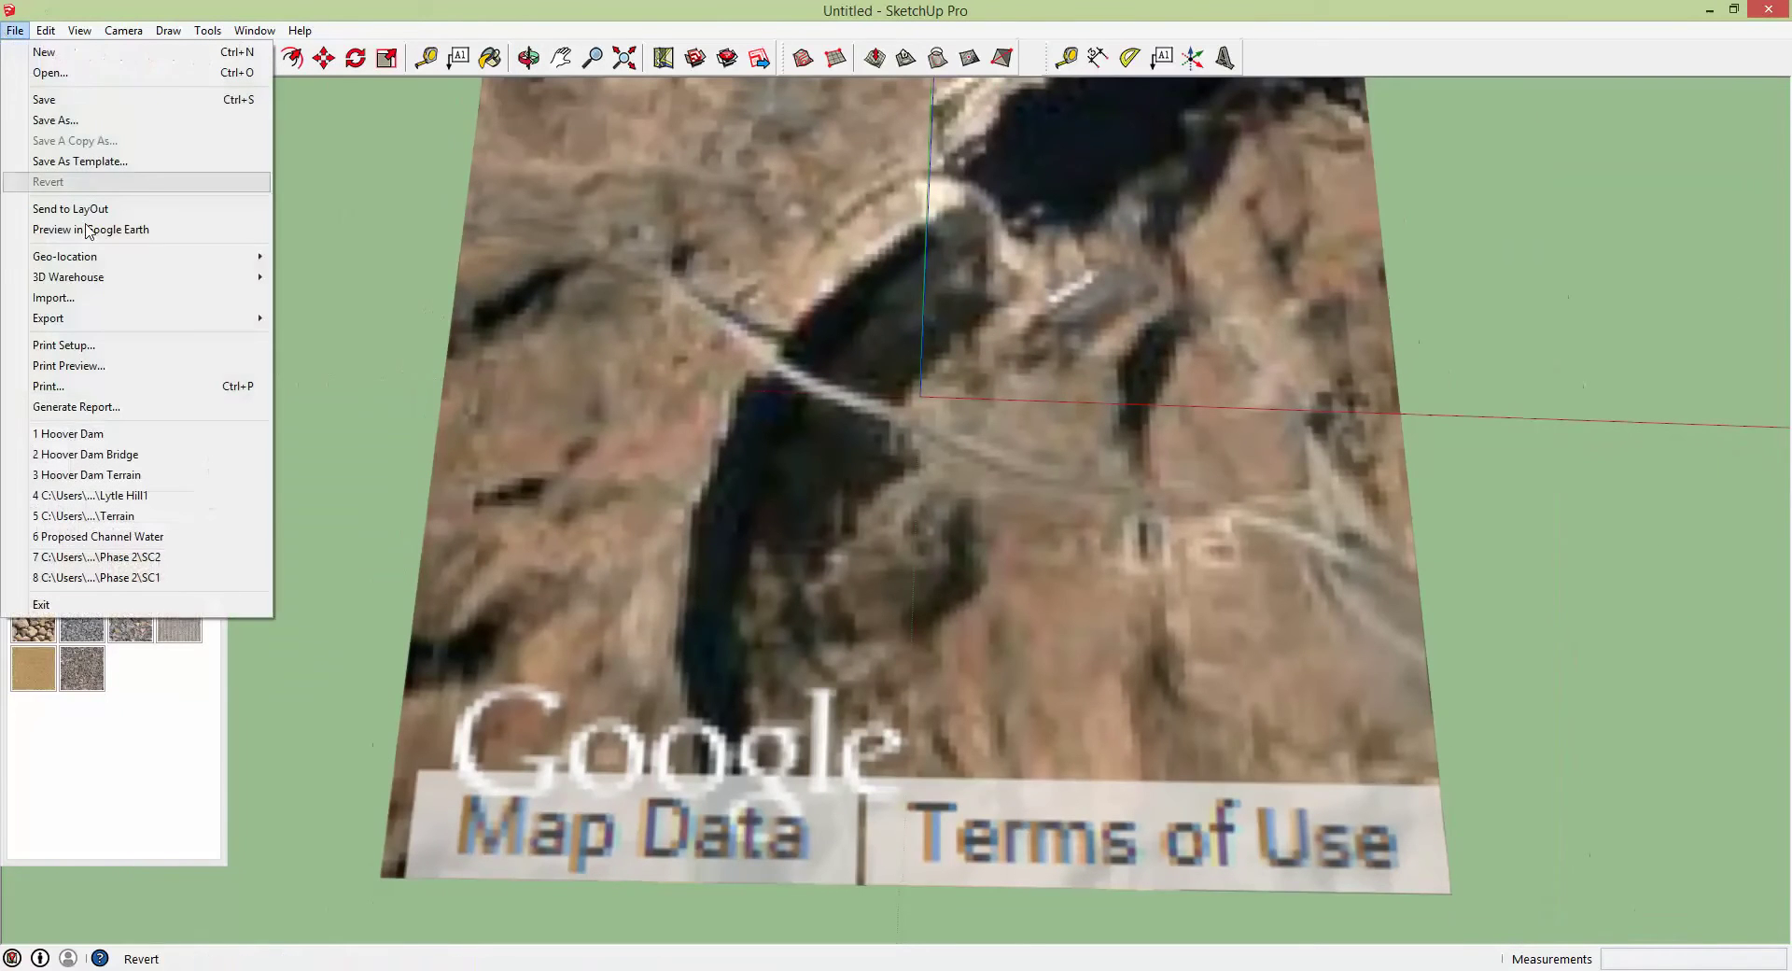
pyautogui.moveTo(117, 261)
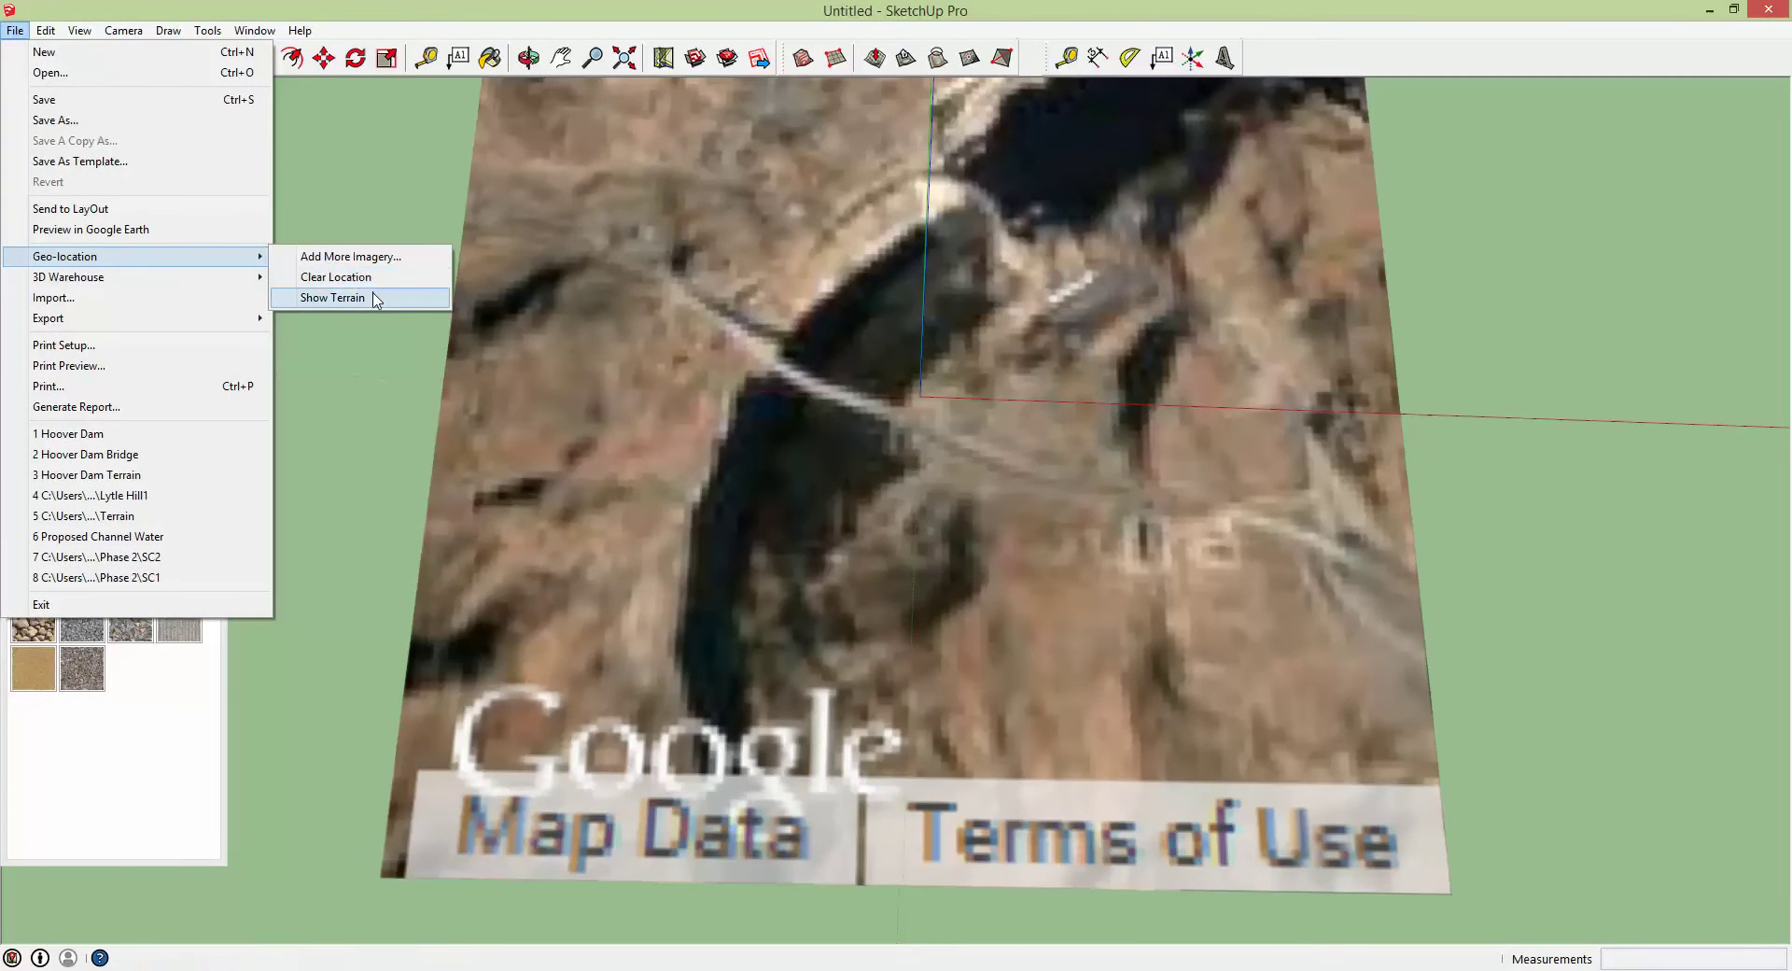
pyautogui.click(333, 297)
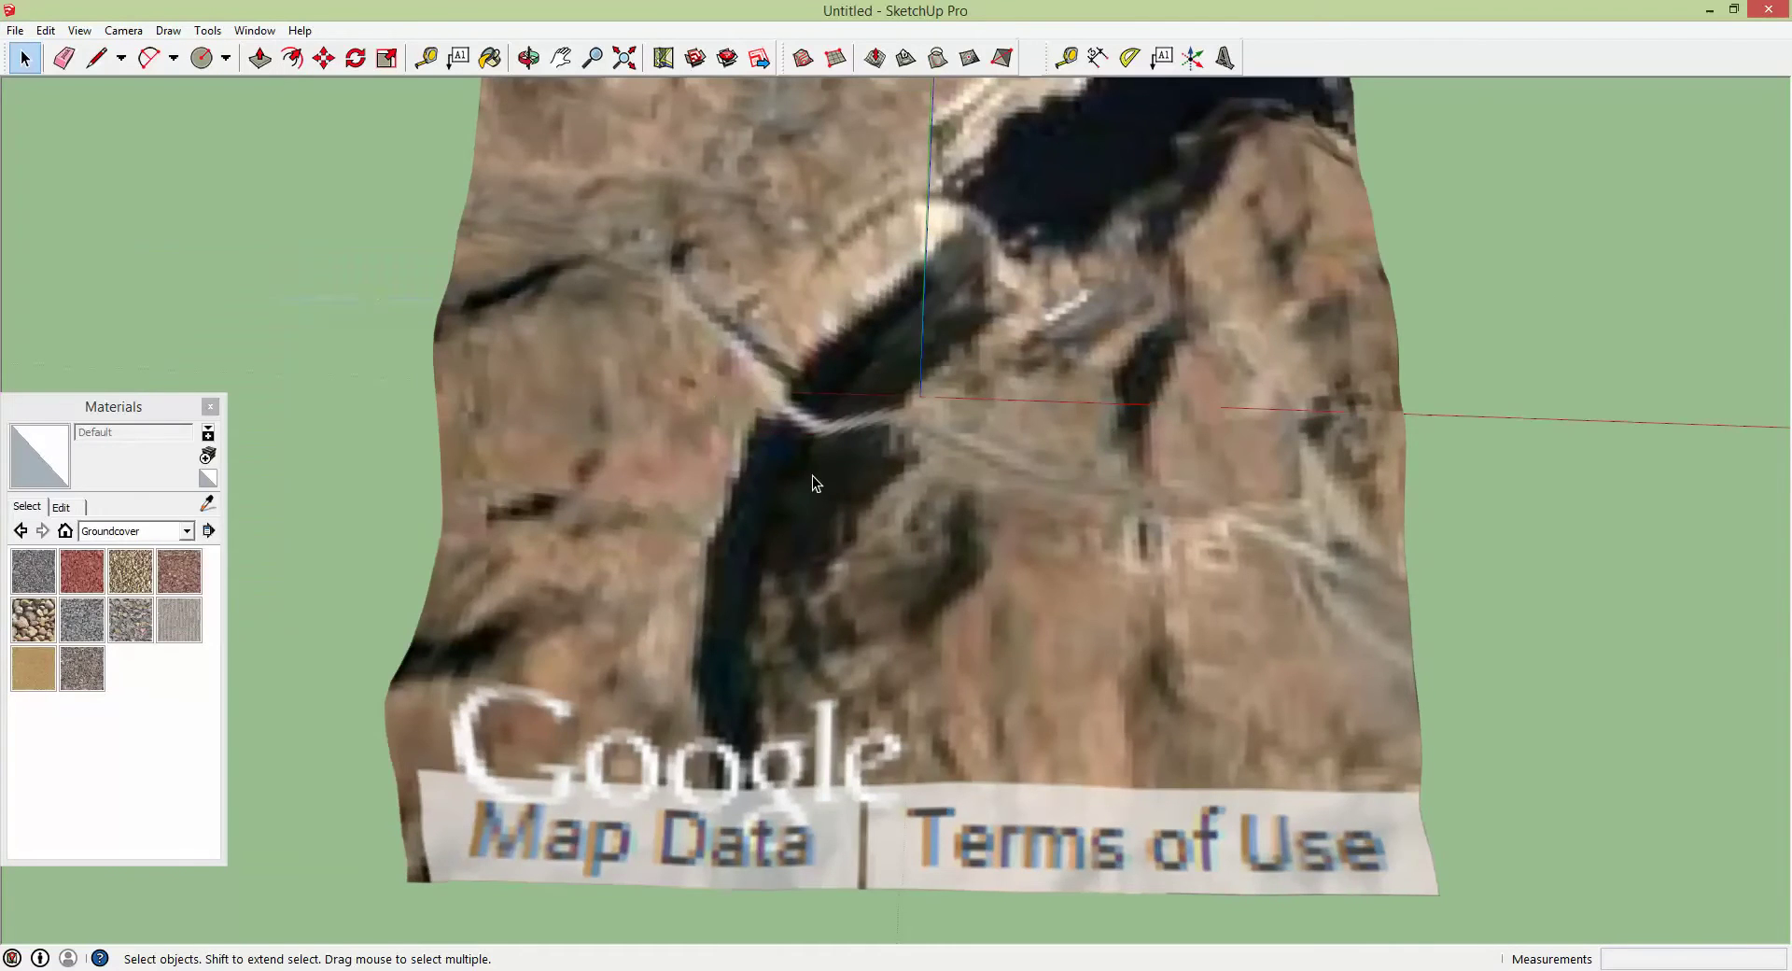
# - Unlock the low-resolution Hoover Dam terrain group and erase it from the model
pyautogui.moveTo(812, 480); pyautogui.dragTo(884, 198, button='middle')
pyautogui.scroll(3, 818, 444)
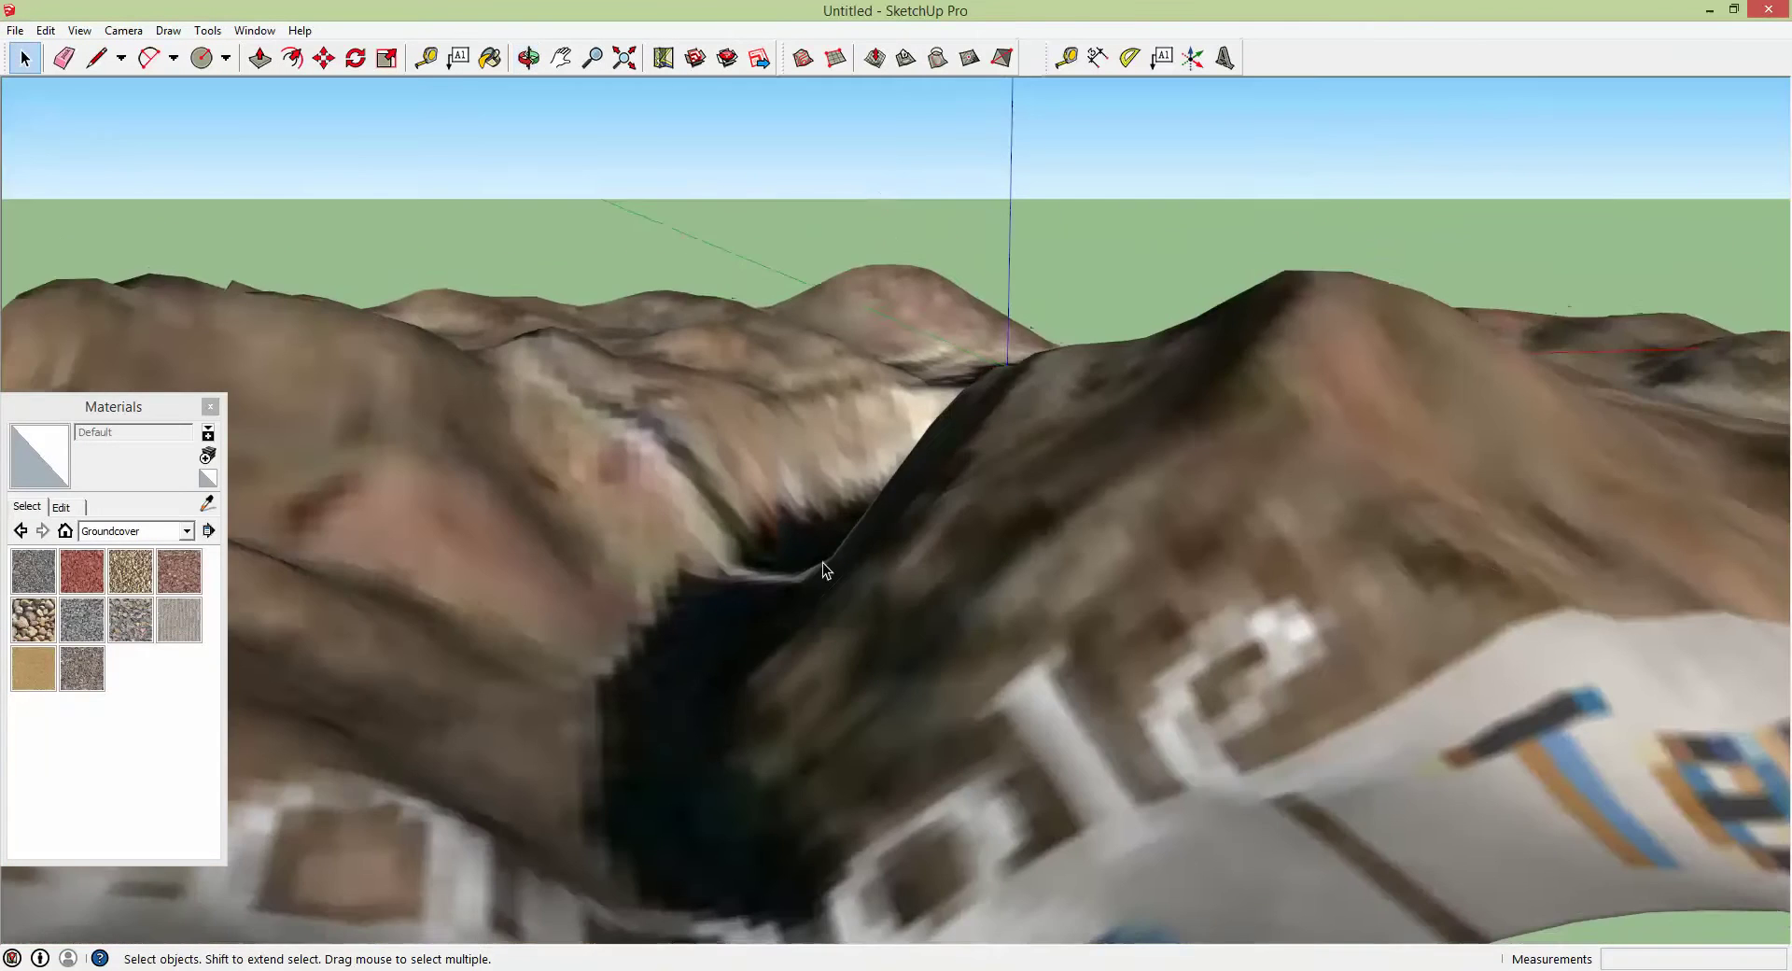
pyautogui.scroll(3, 821, 562)
pyautogui.moveTo(712, 396); pyautogui.dragTo(767, 506, button='middle')
pyautogui.scroll(-6, 736, 522)
pyautogui.click(767, 503)
pyautogui.rightClick(768, 505)
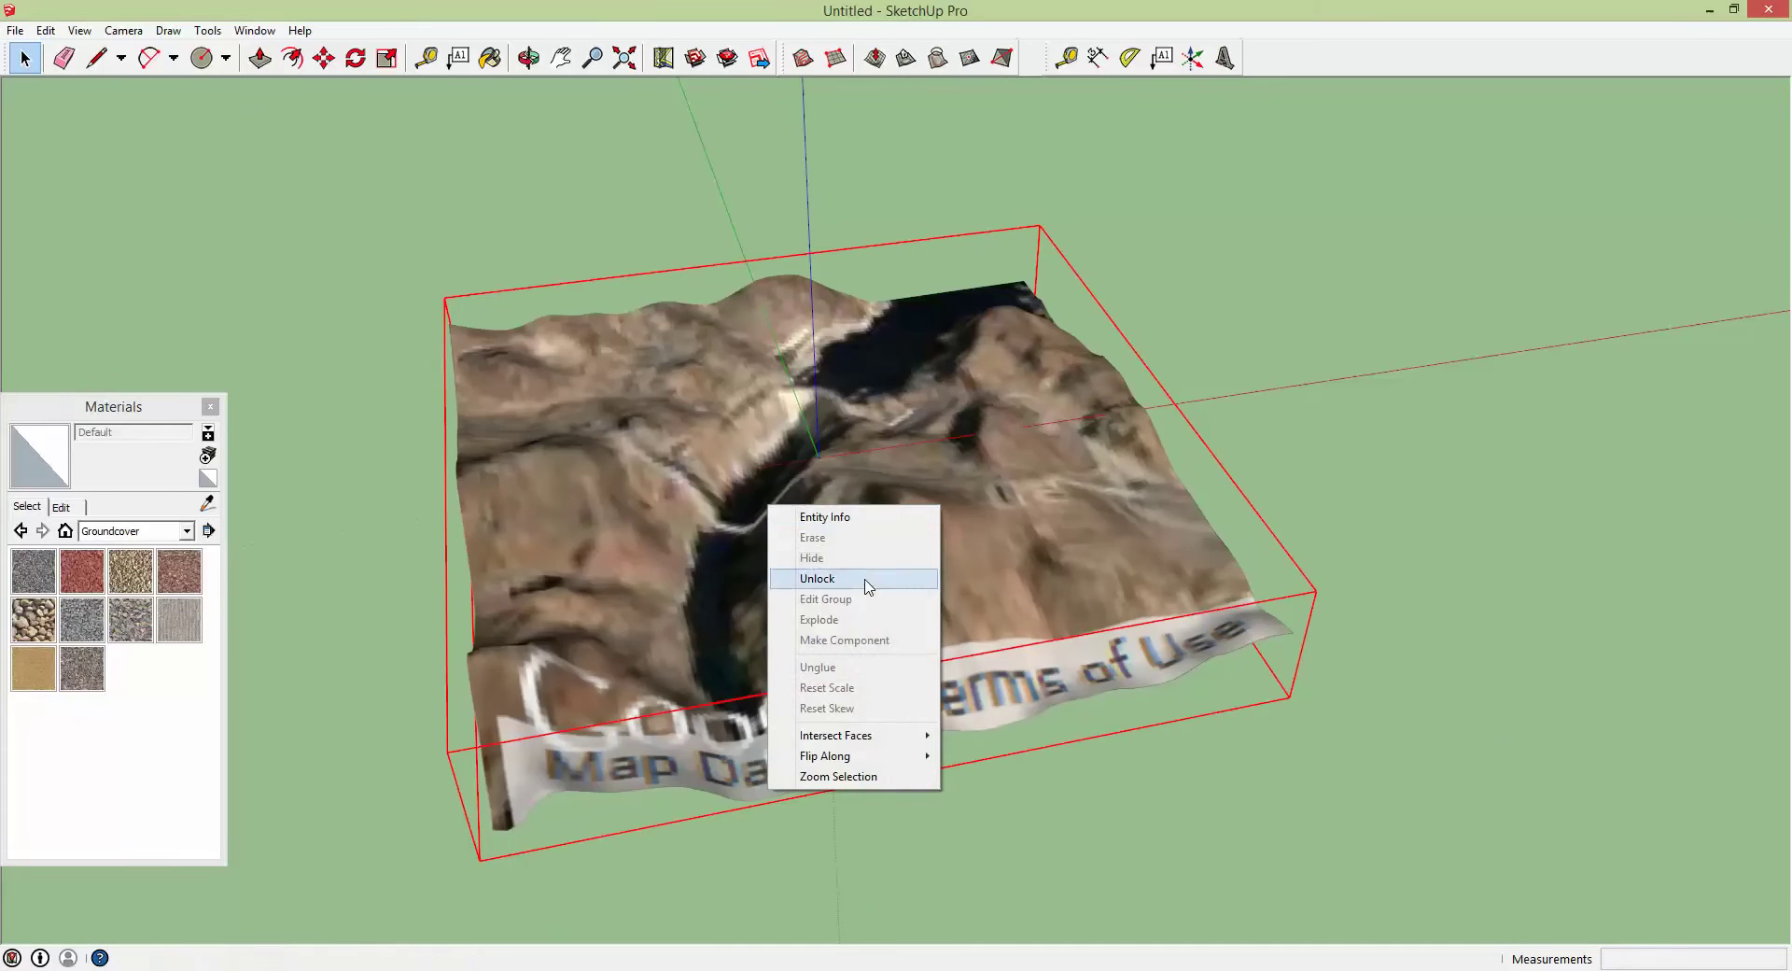
pyautogui.click(867, 581)
pyautogui.rightClick(781, 508)
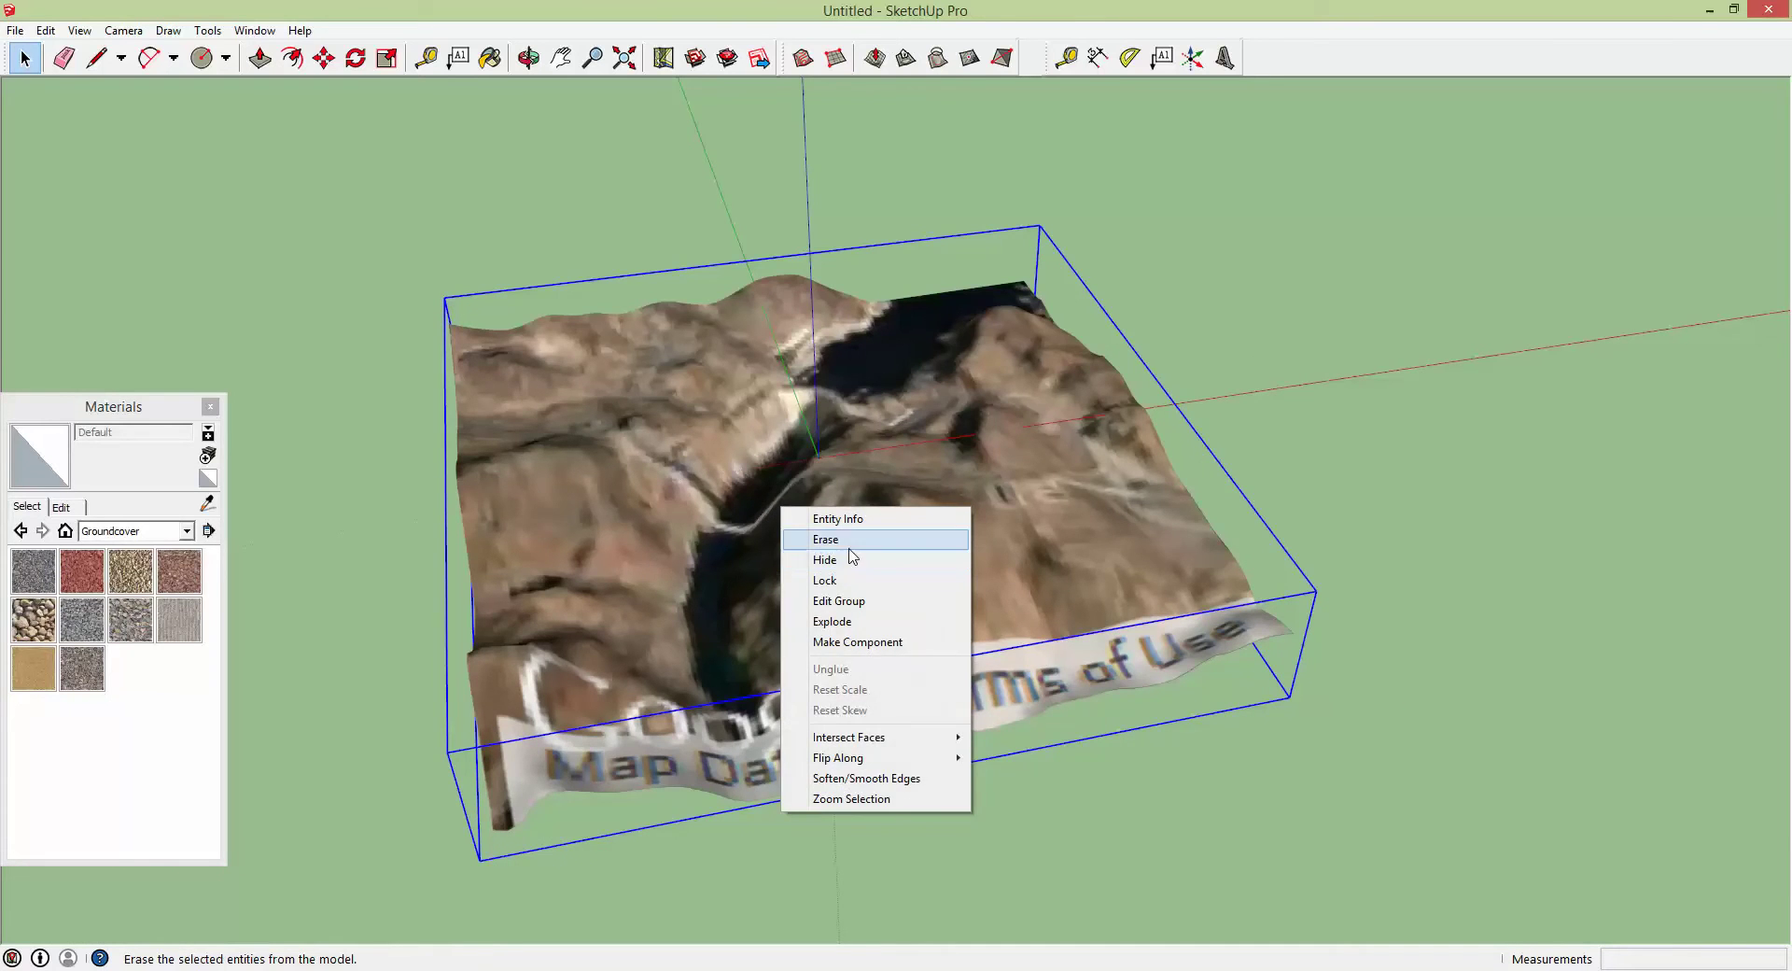
pyautogui.click(843, 541)
# - Open the map for adding more imagery, enlarge it, and frame the Colorado River close-up just below the Hoover Dam Bypass bridge
pyautogui.click(15, 29)
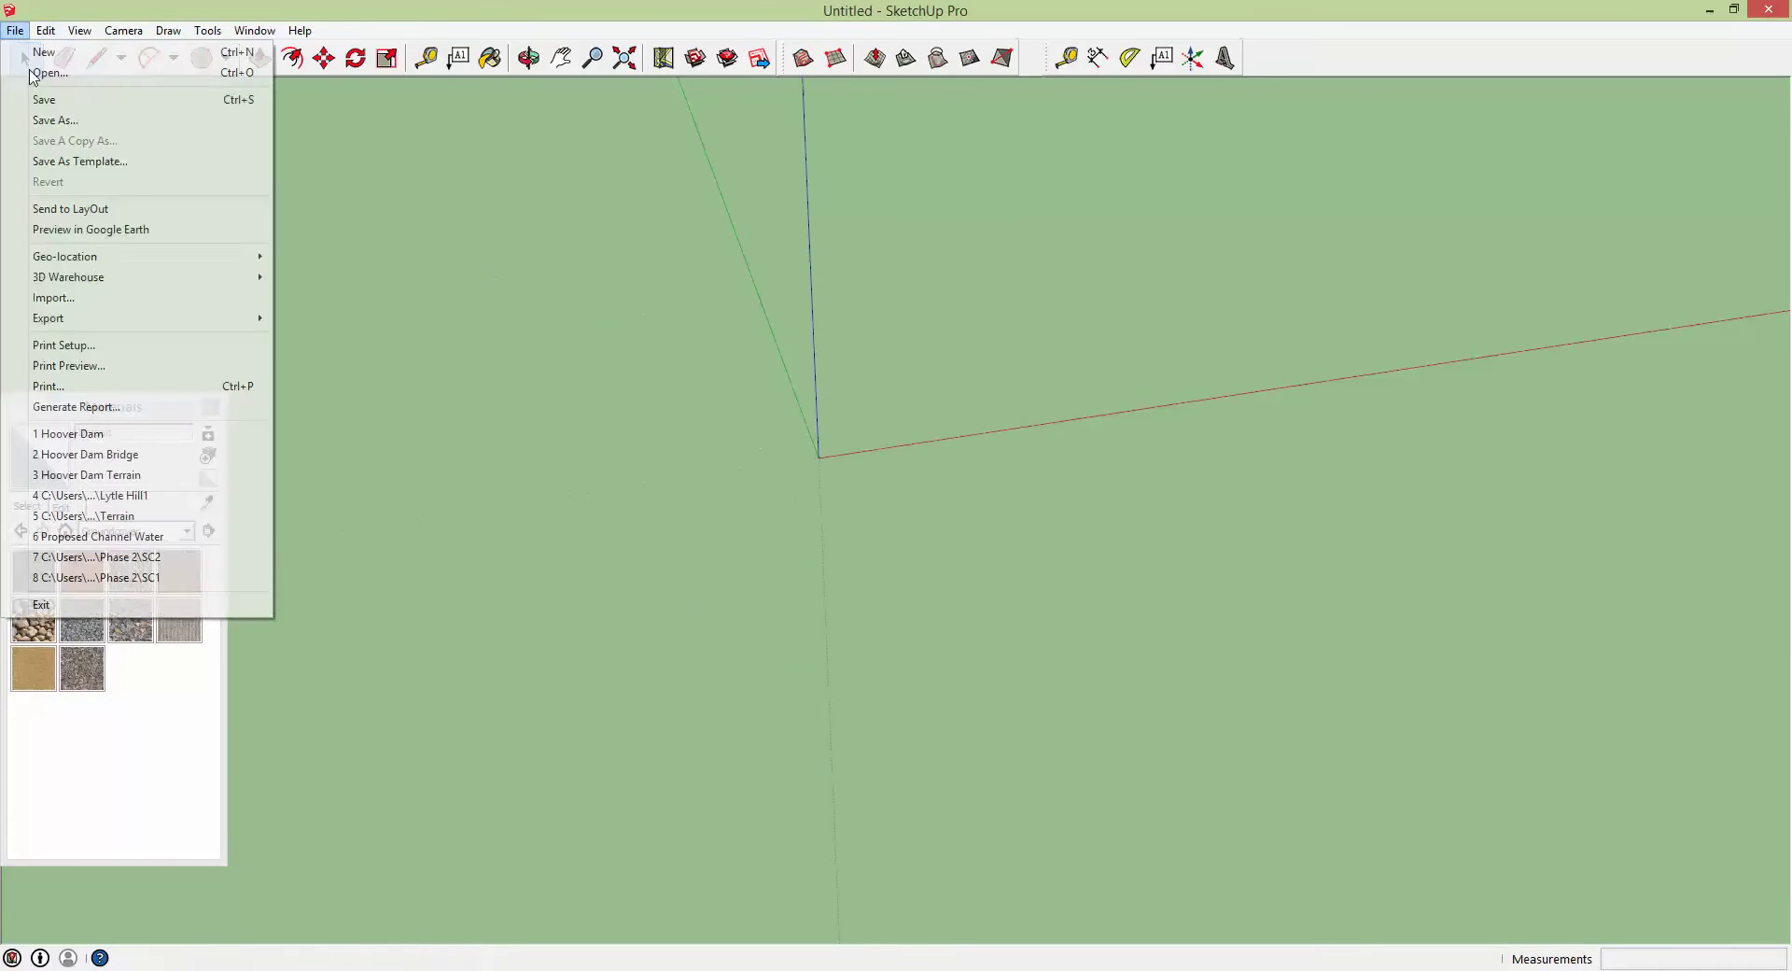
pyautogui.moveTo(130, 257)
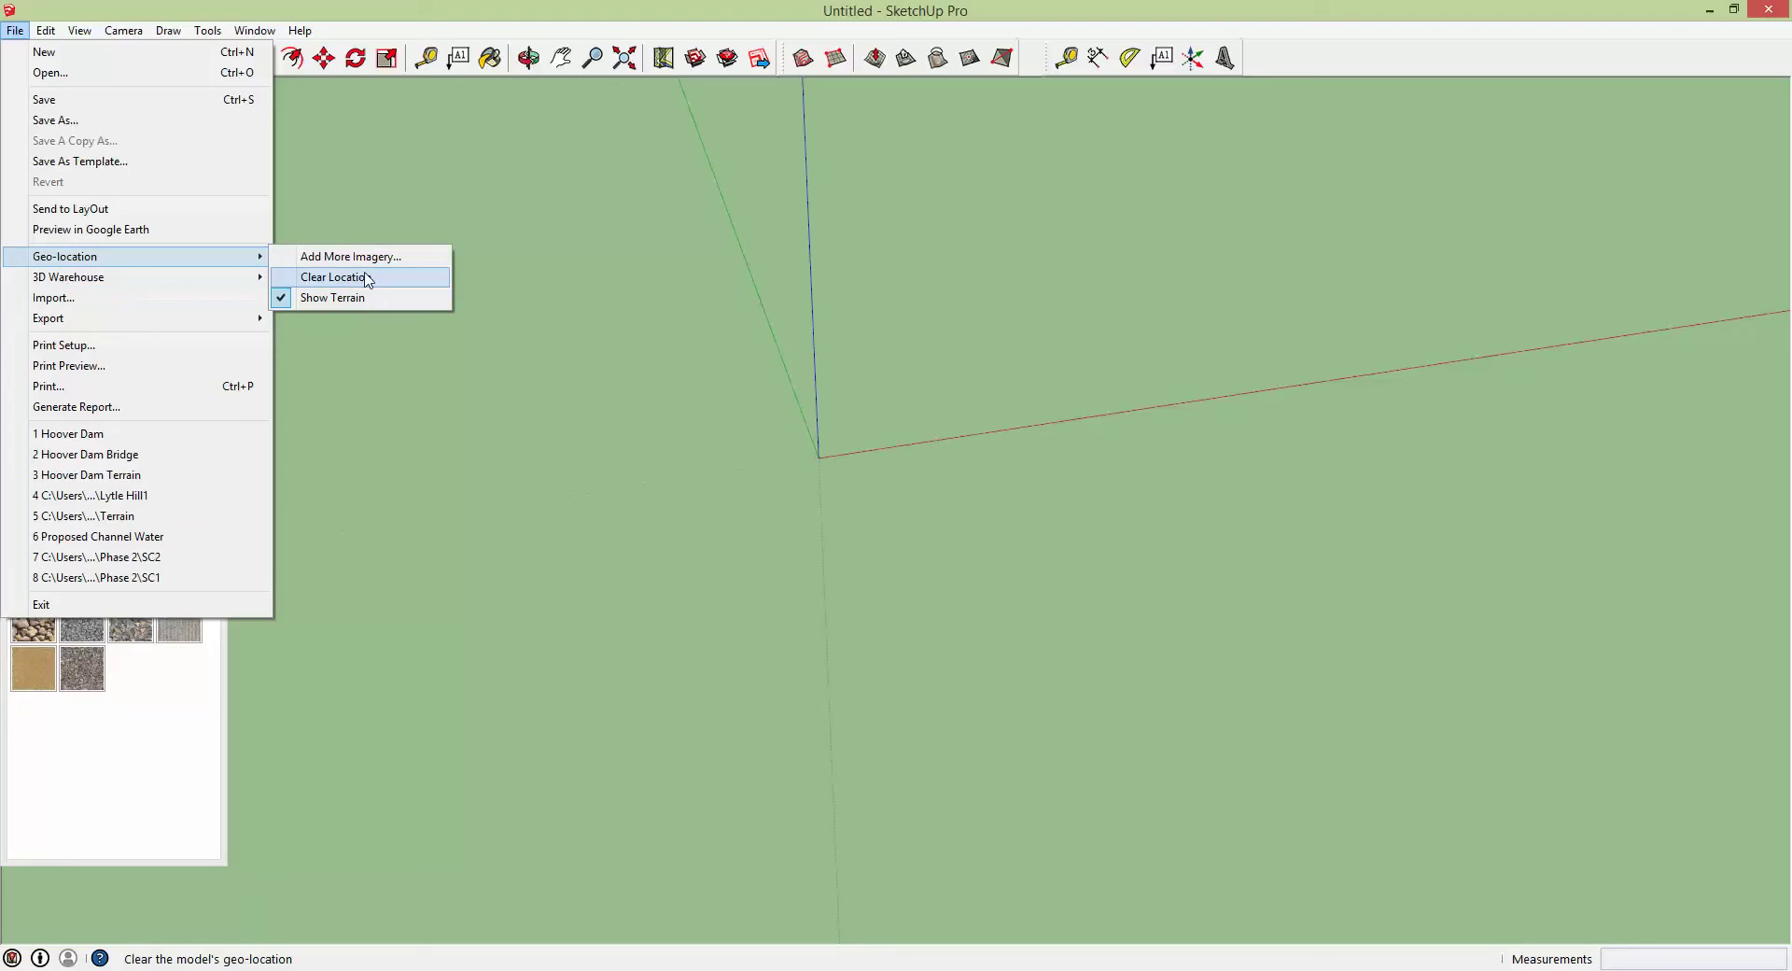
pyautogui.click(372, 256)
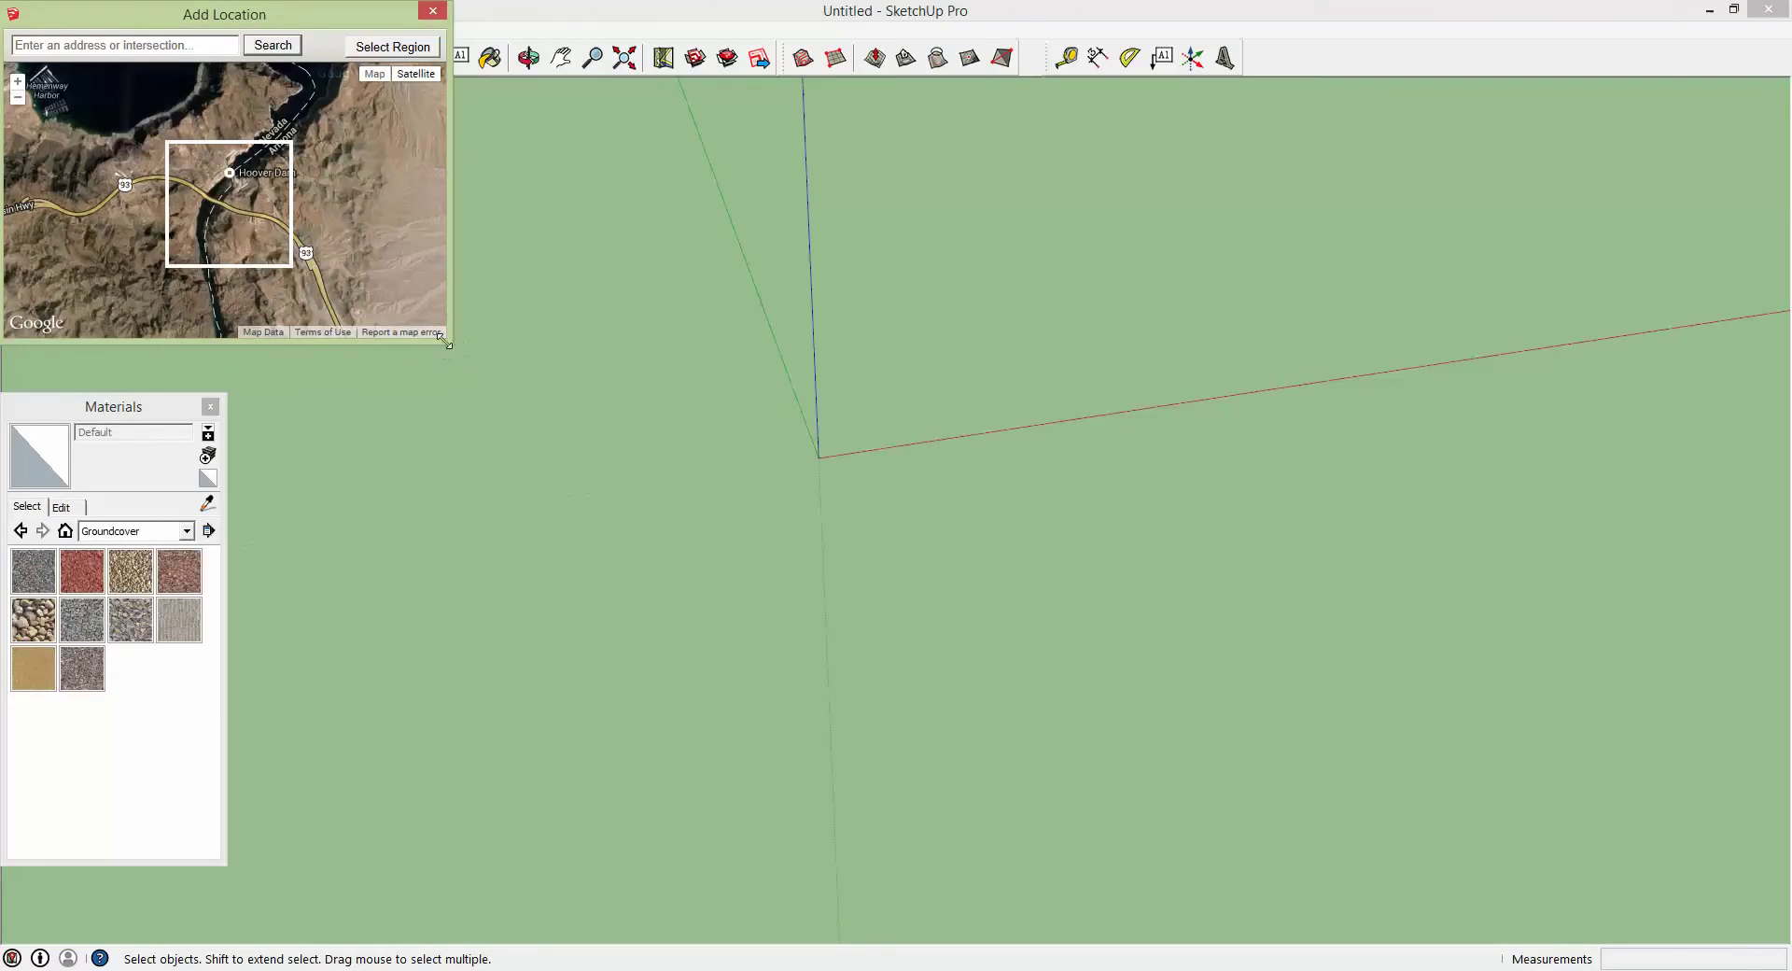
pyautogui.moveTo(445, 342); pyautogui.dragTo(1781, 950)
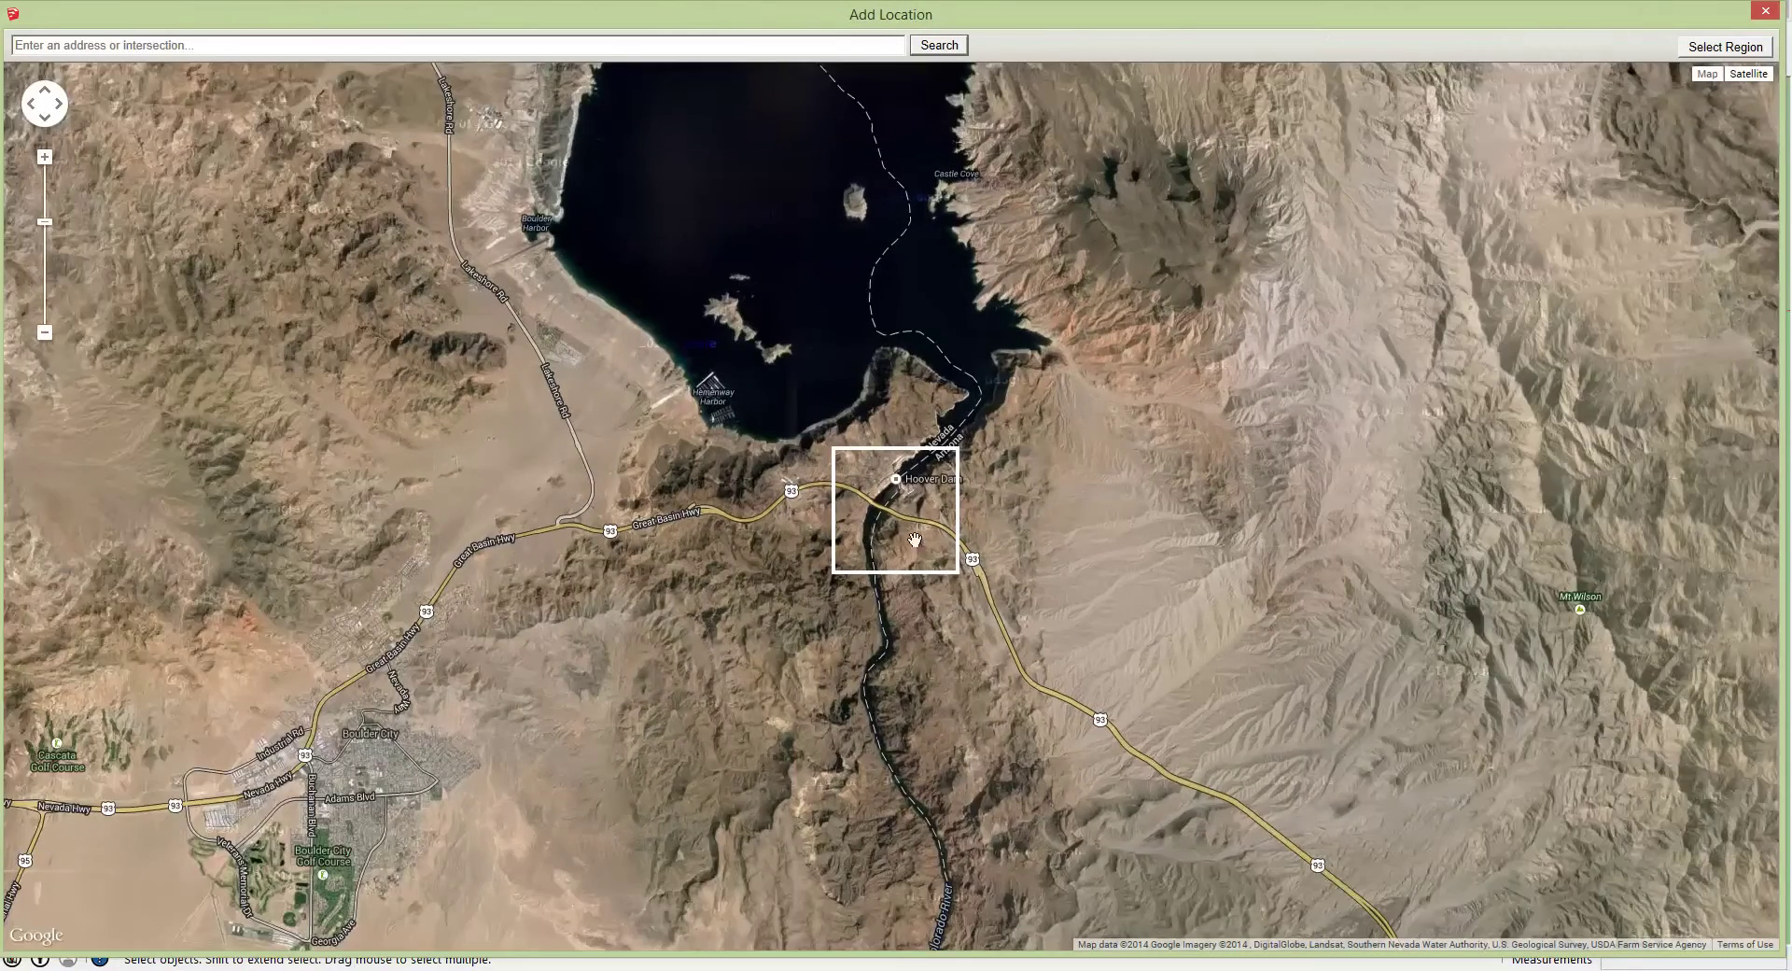
pyautogui.scroll(3, 915, 540)
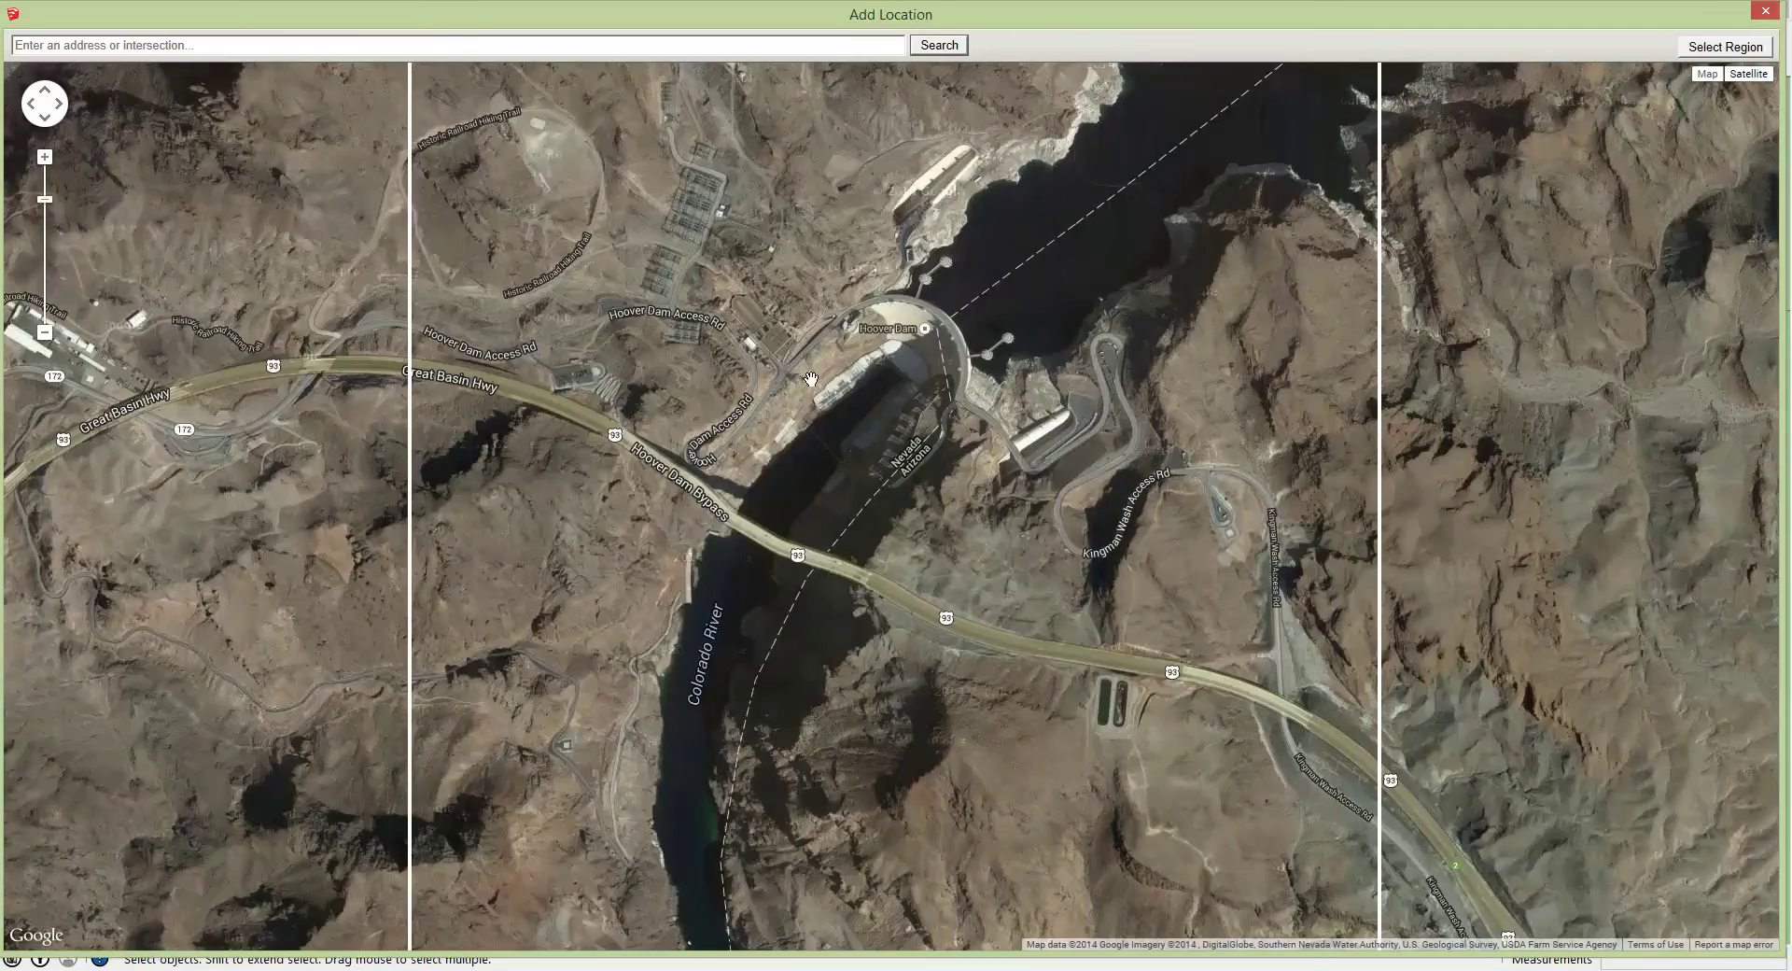
pyautogui.scroll(1, 811, 378)
pyautogui.scroll(-2, 812, 383)
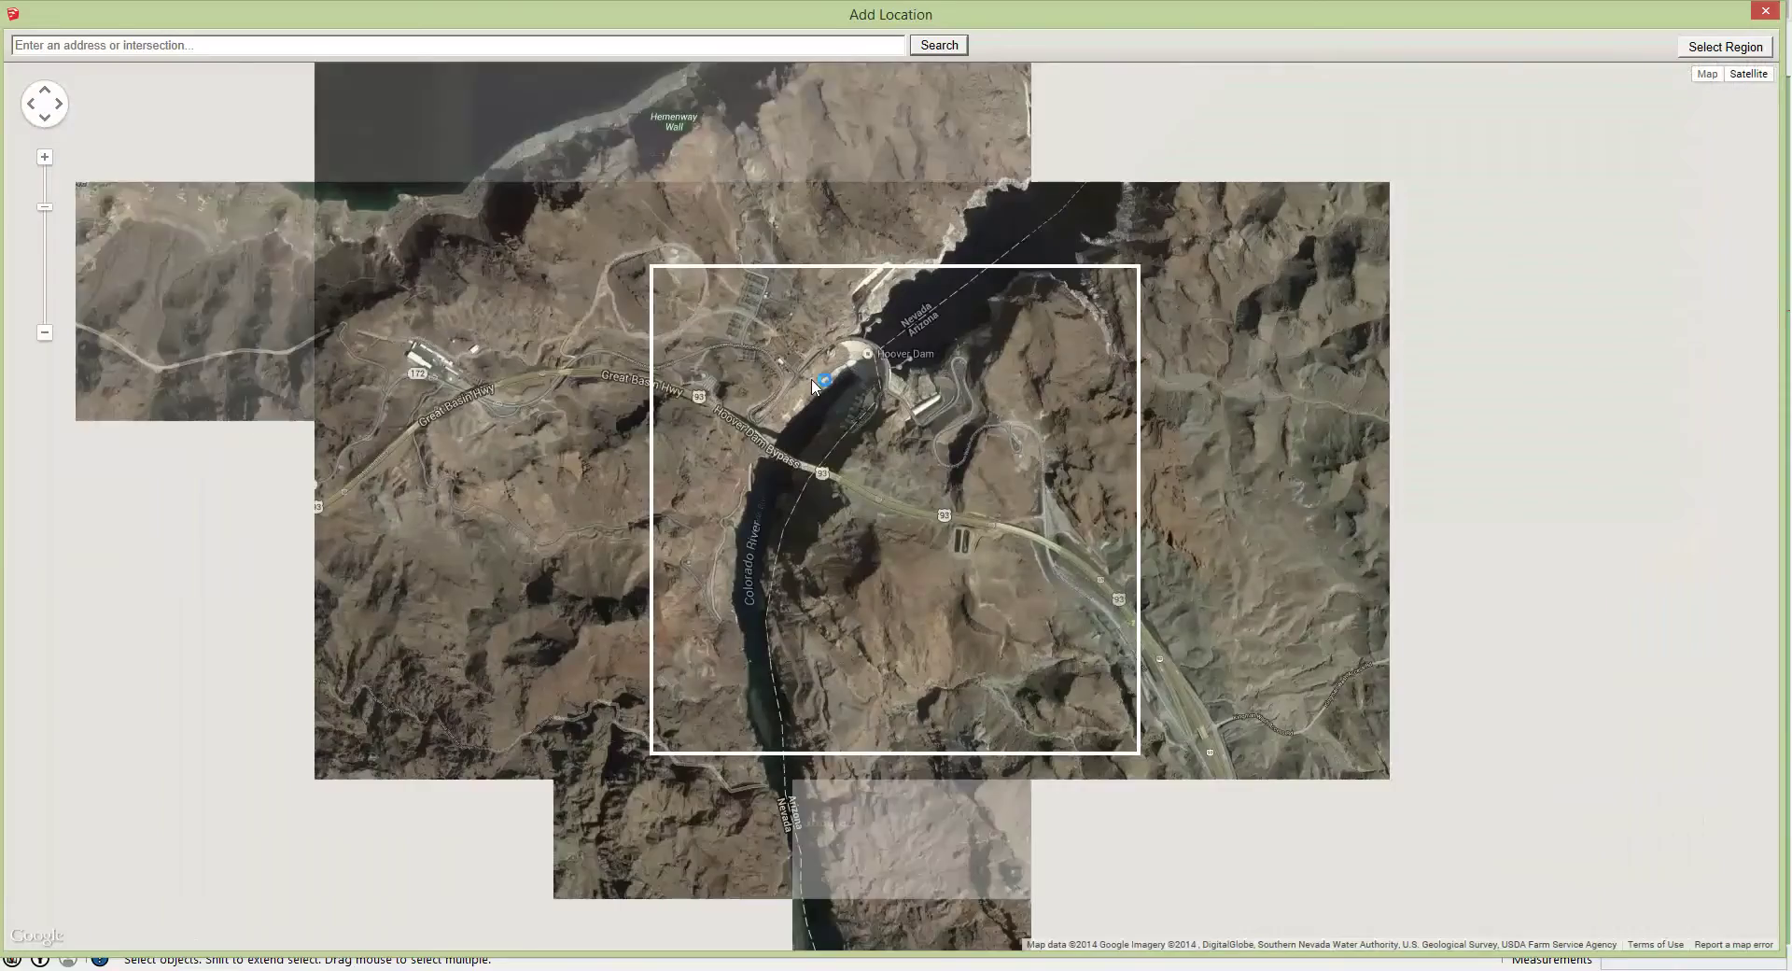
pyautogui.scroll(2, 814, 383)
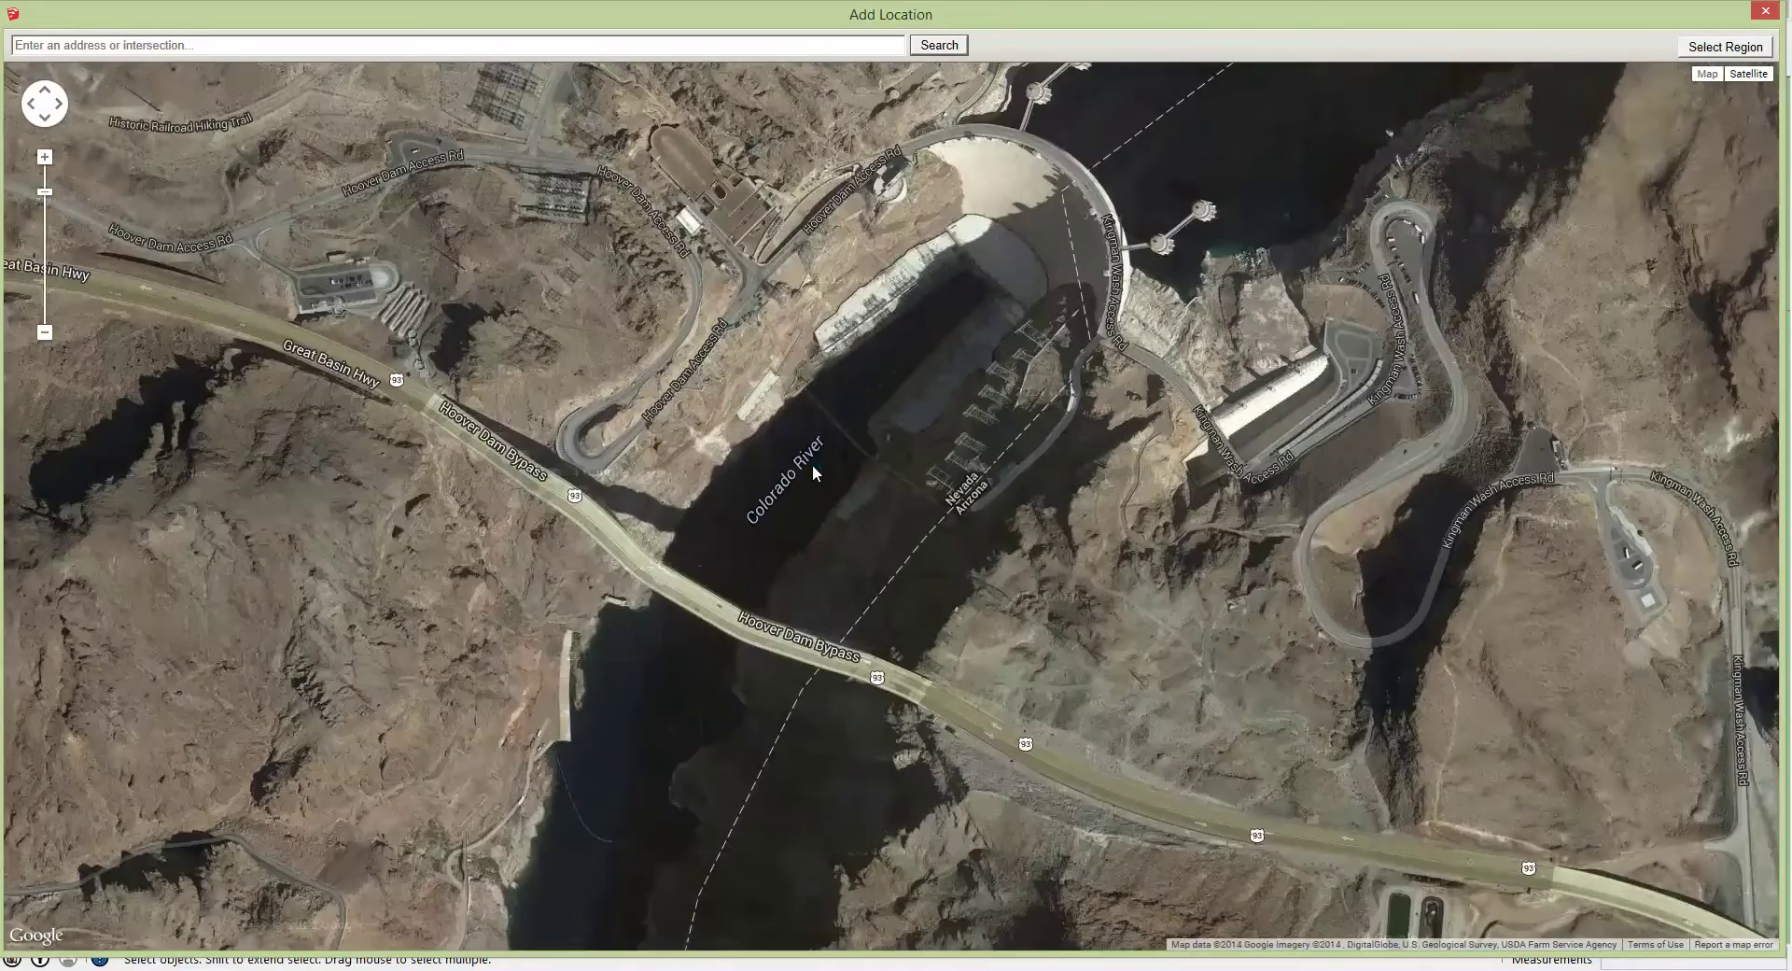
pyautogui.scroll(1, 812, 463)
pyautogui.moveTo(773, 500); pyautogui.dragTo(1072, 144)
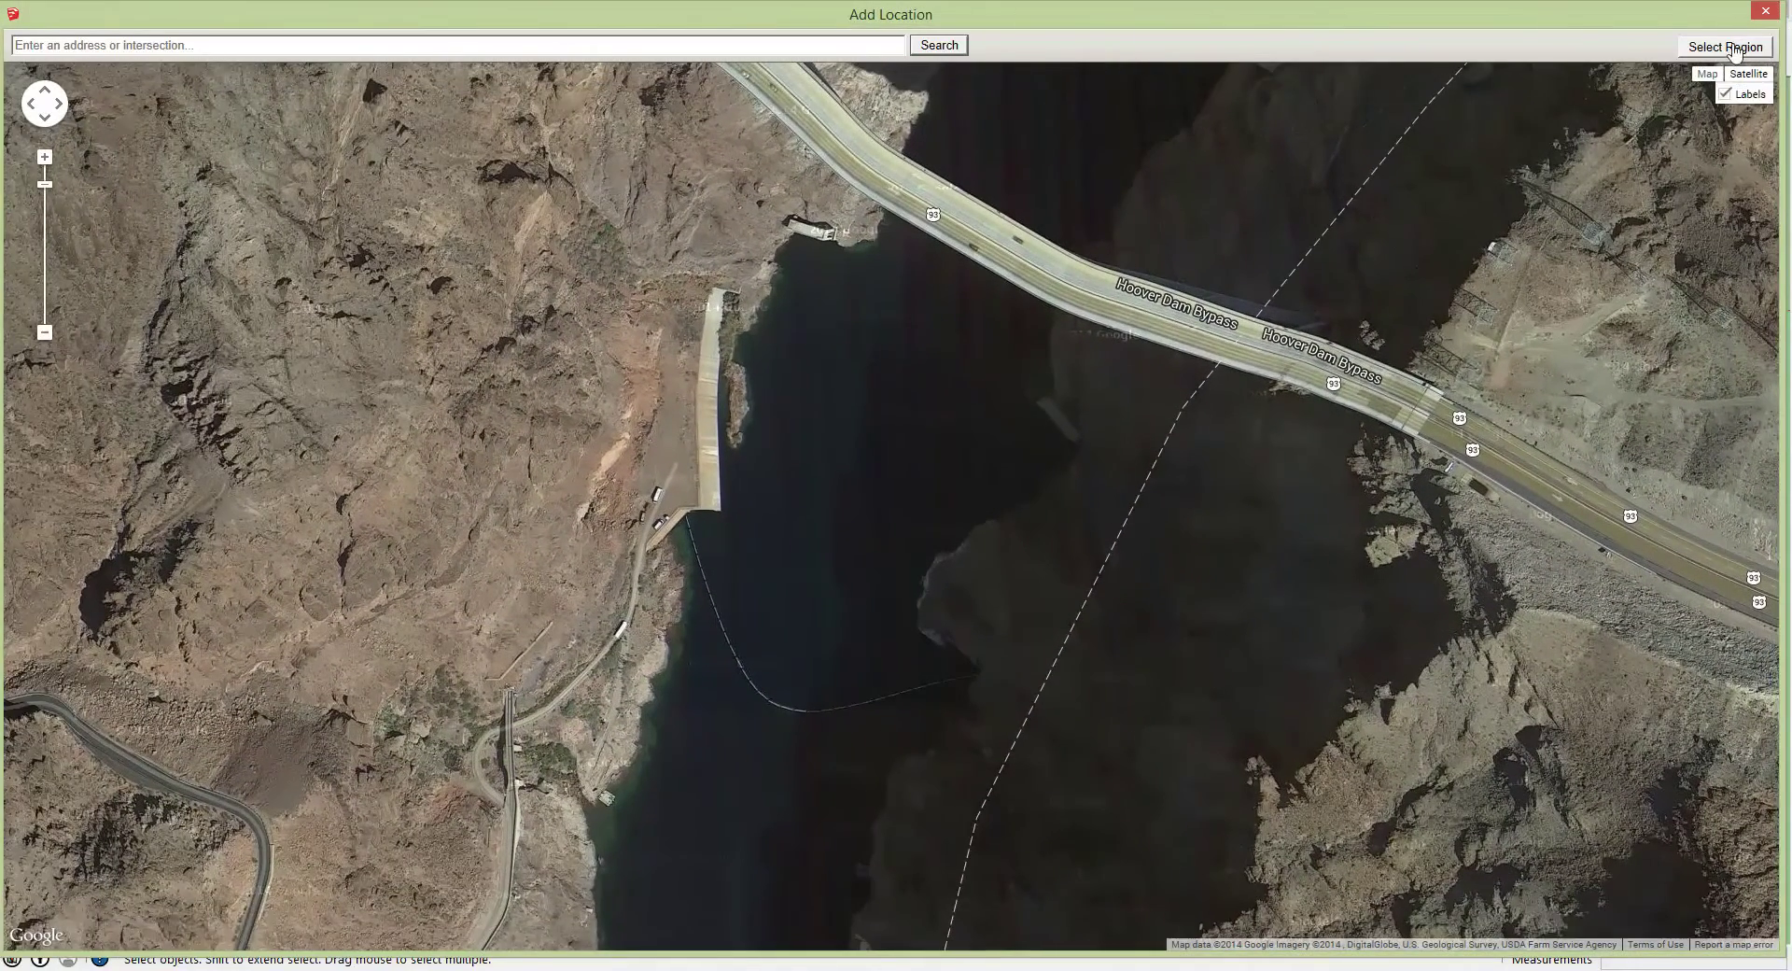
# - Select the framed river and bridge region, extend its upper and lower edges to the map's limits, and grab it
pyautogui.click(1739, 47)
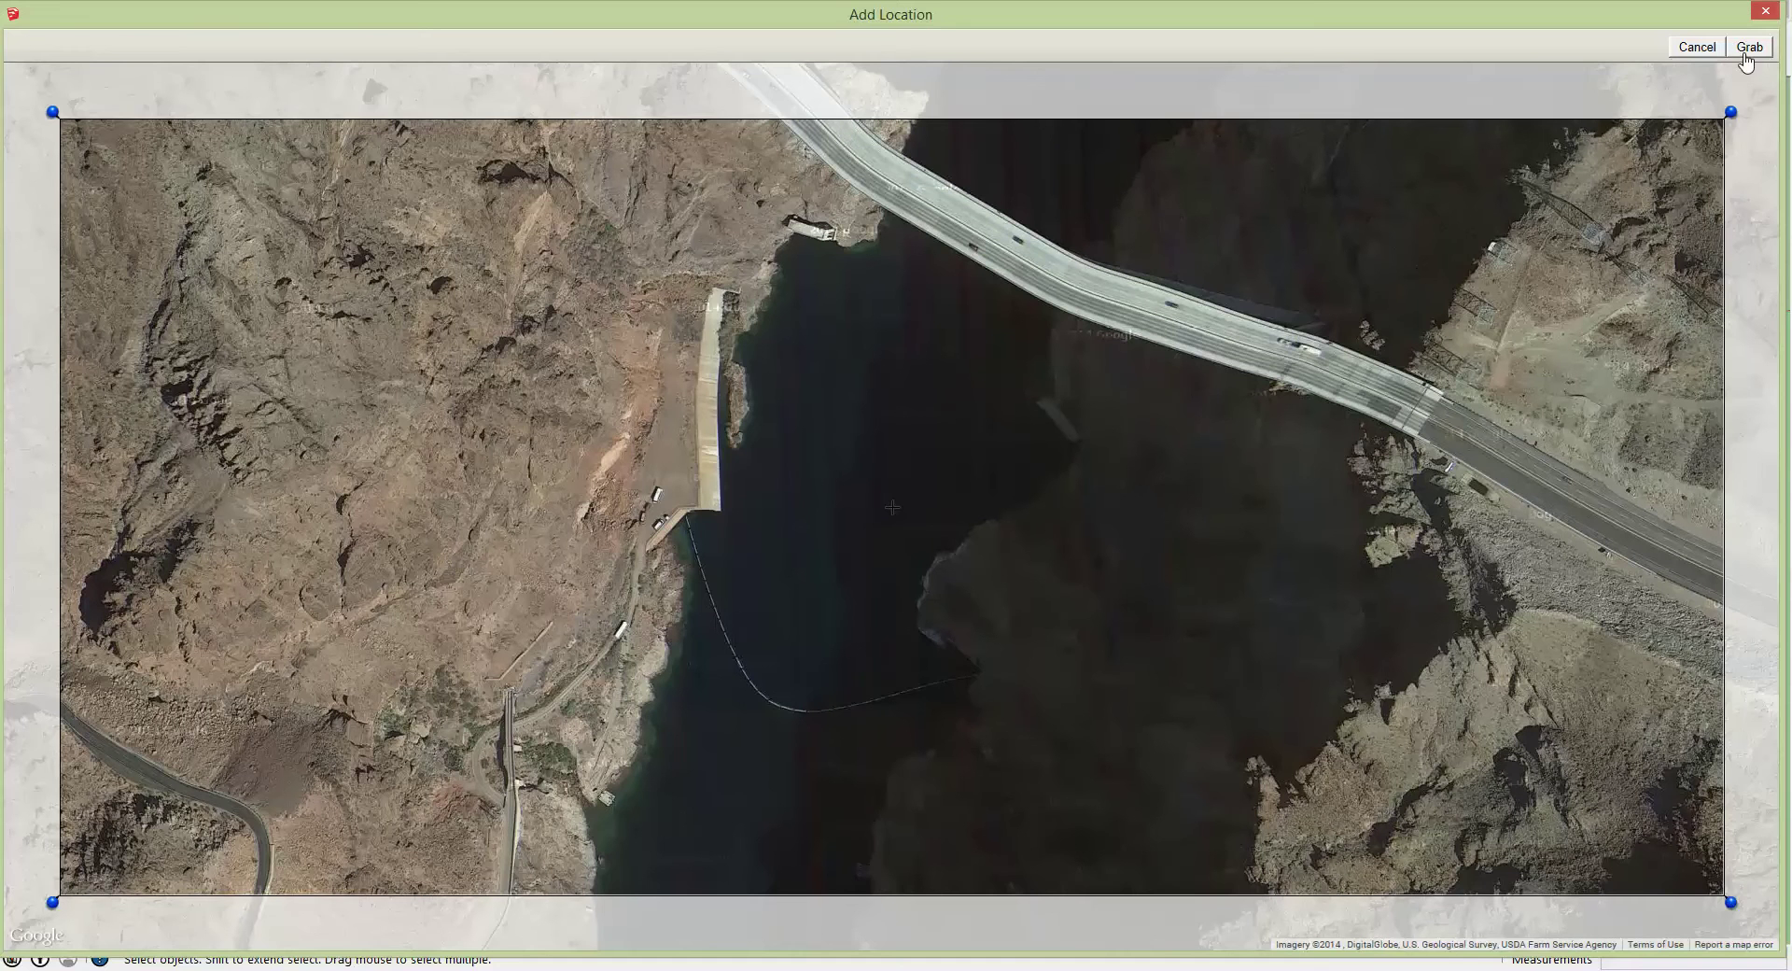
pyautogui.moveTo(1731, 113); pyautogui.dragTo(1771, 65)
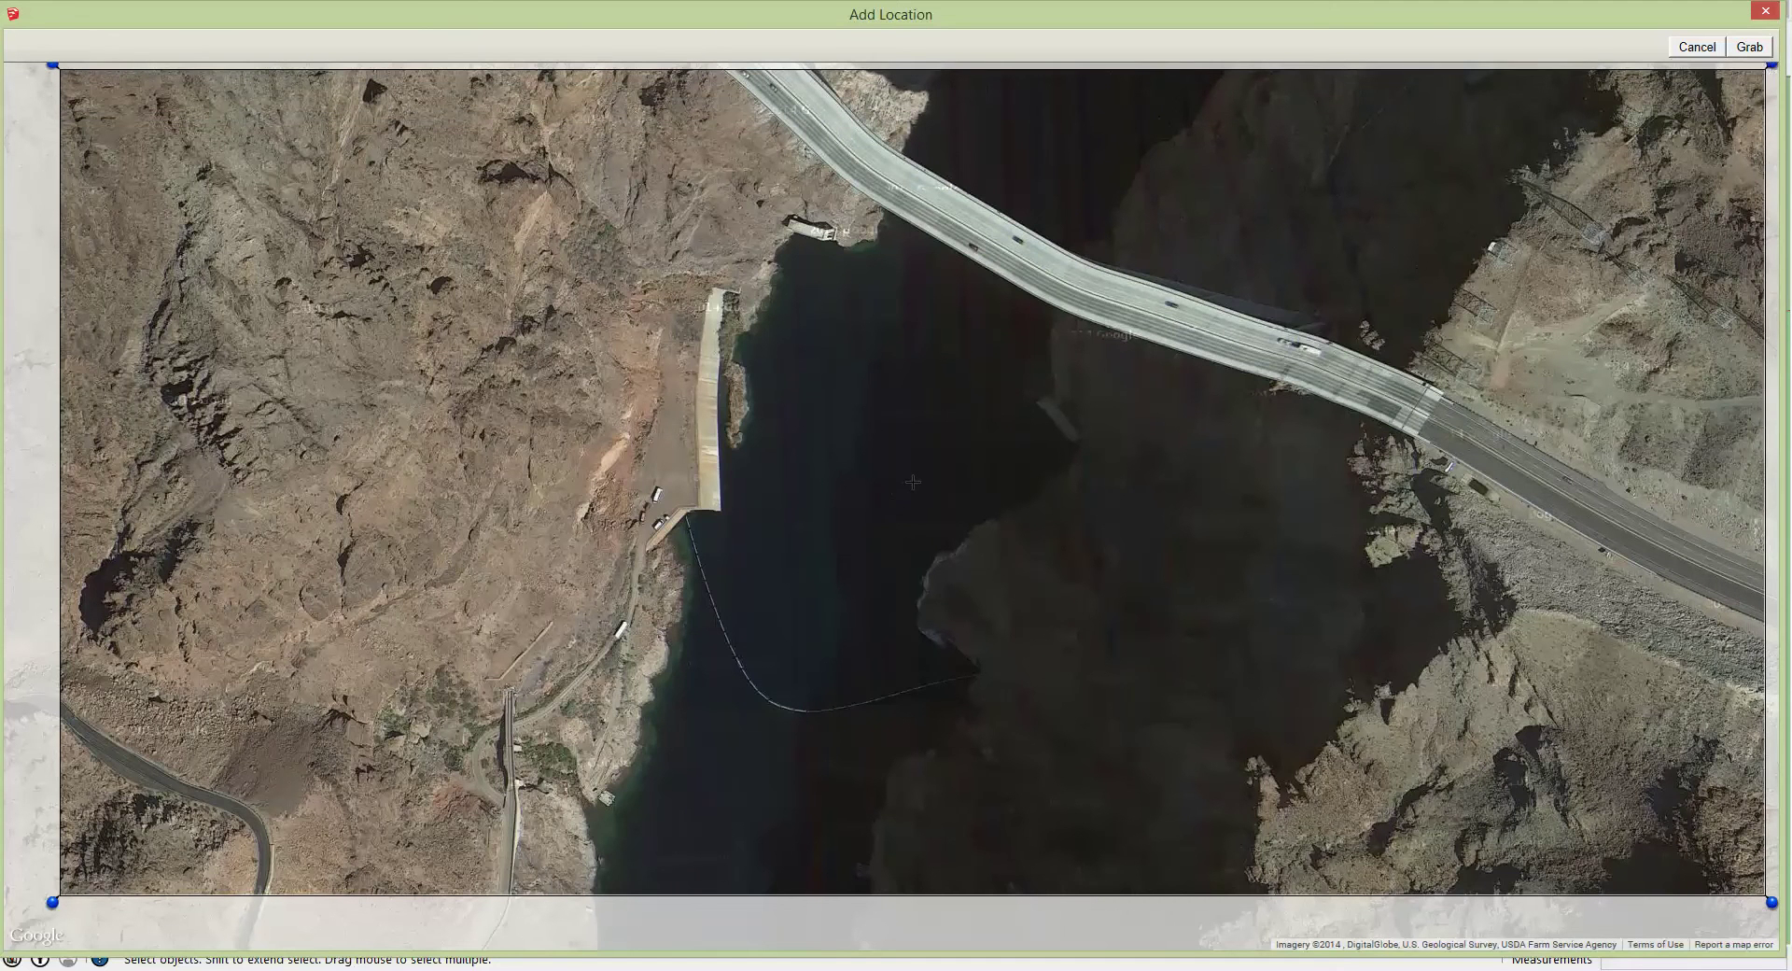
pyautogui.moveTo(1771, 903); pyautogui.dragTo(1760, 951)
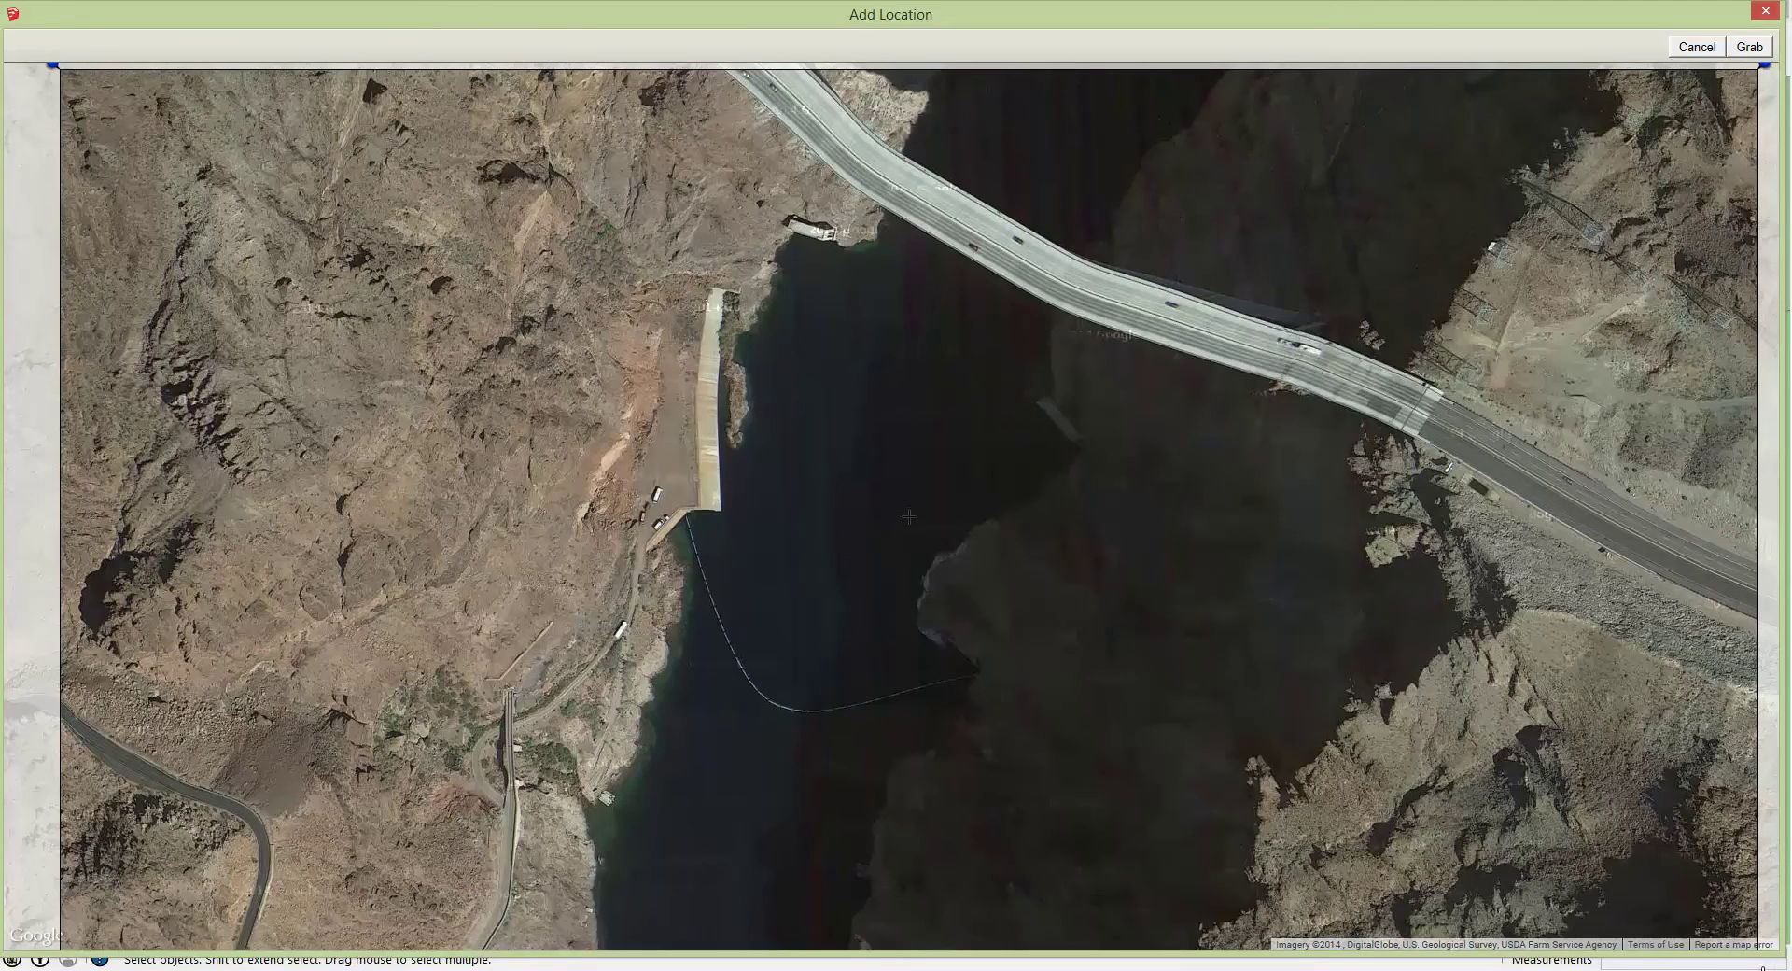
pyautogui.click(1748, 45)
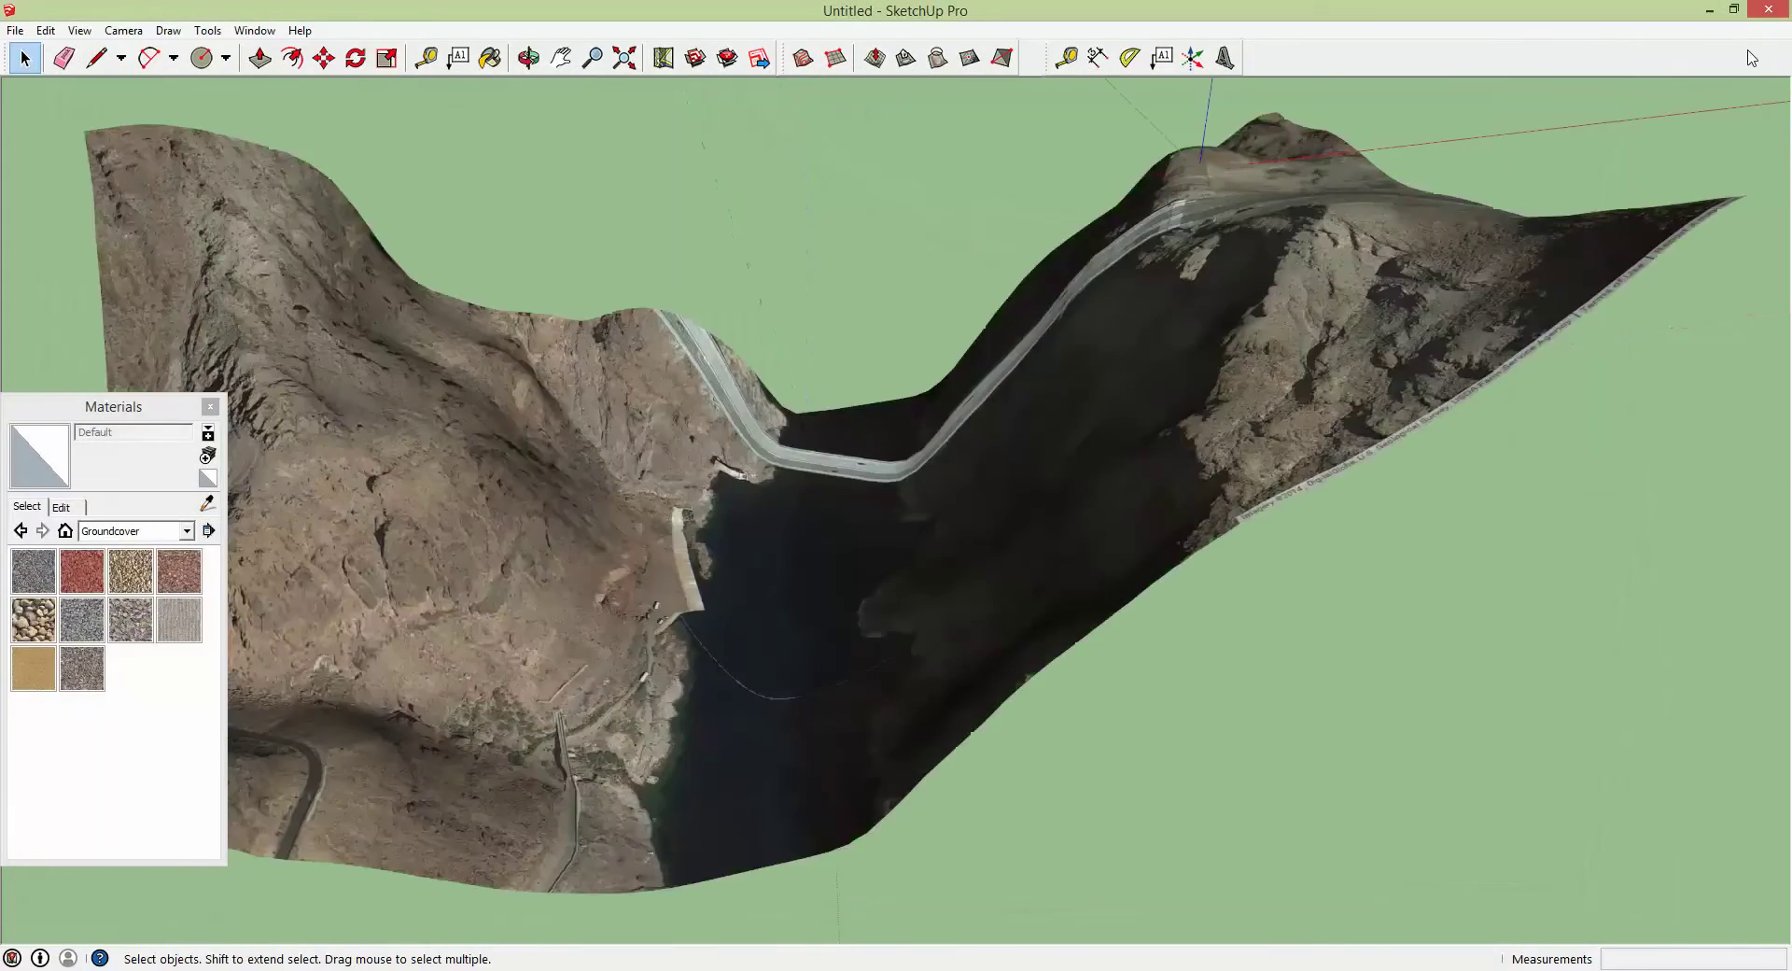
# - Examine the image detail of the new terrain around the bridge, the riverside wall and the parked vehicles
pyautogui.moveTo(1086, 314); pyautogui.dragTo(476, 562, button='middle')
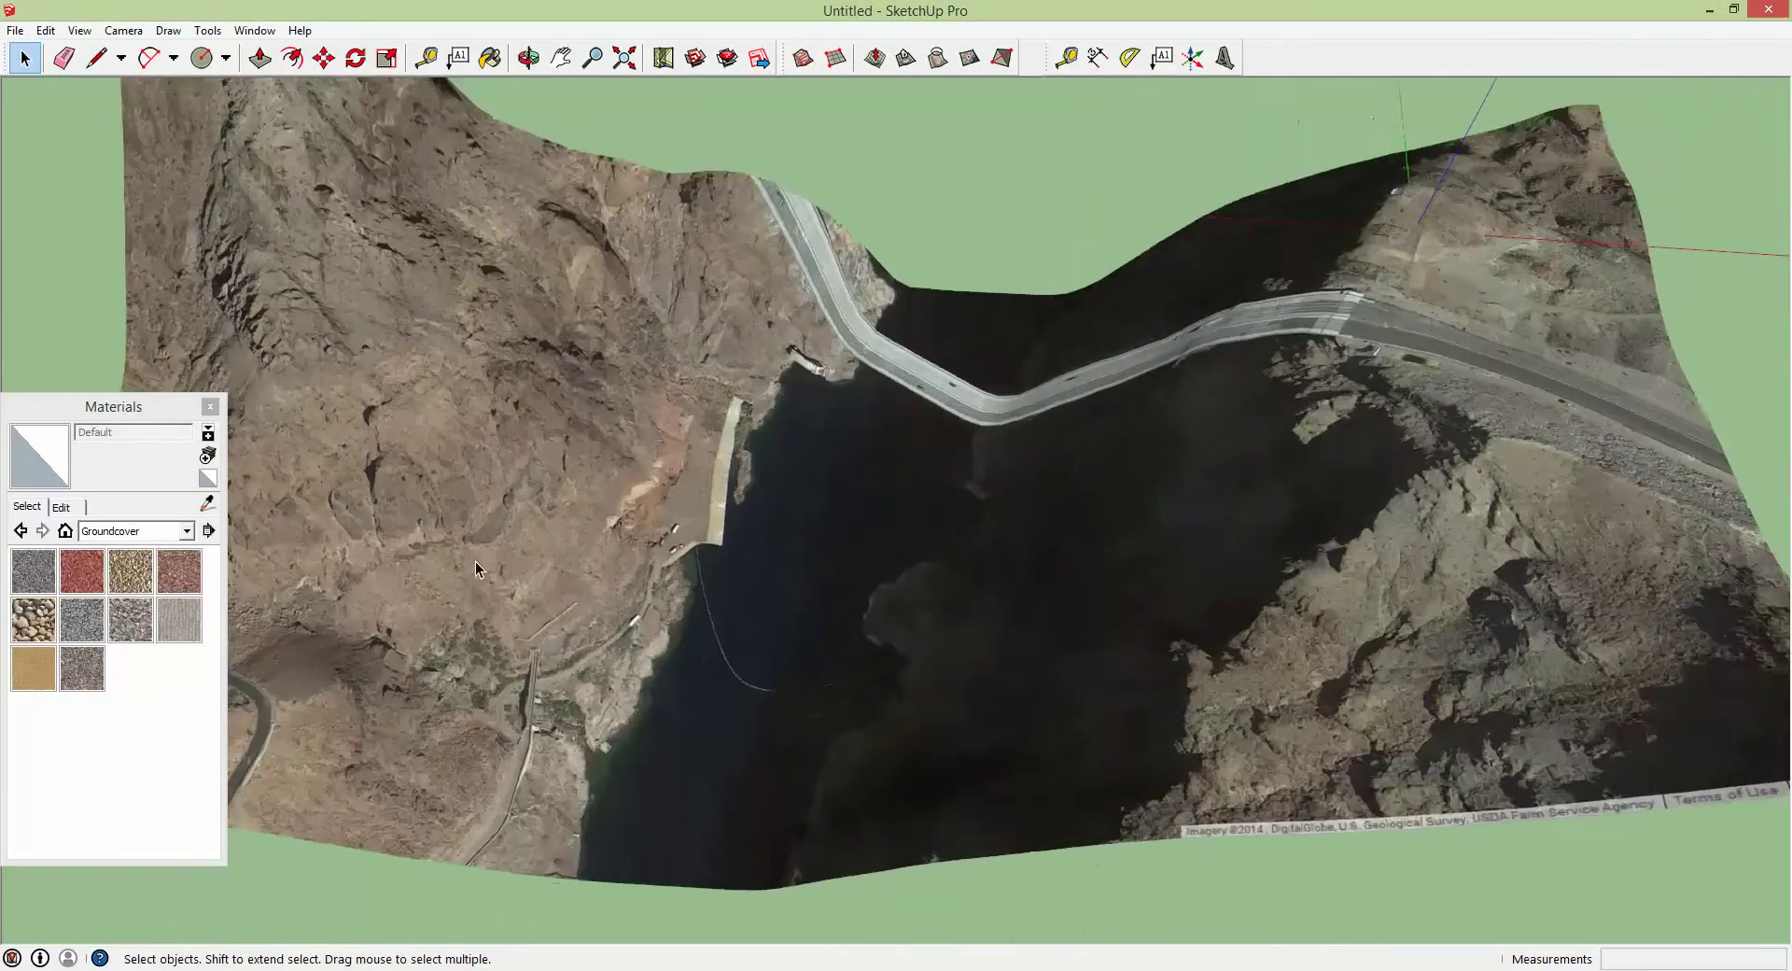
pyautogui.scroll(2, 476, 562)
pyautogui.scroll(3, 723, 668)
pyautogui.moveTo(980, 308); pyautogui.dragTo(928, 334, button='middle')
pyautogui.scroll(3, 934, 333)
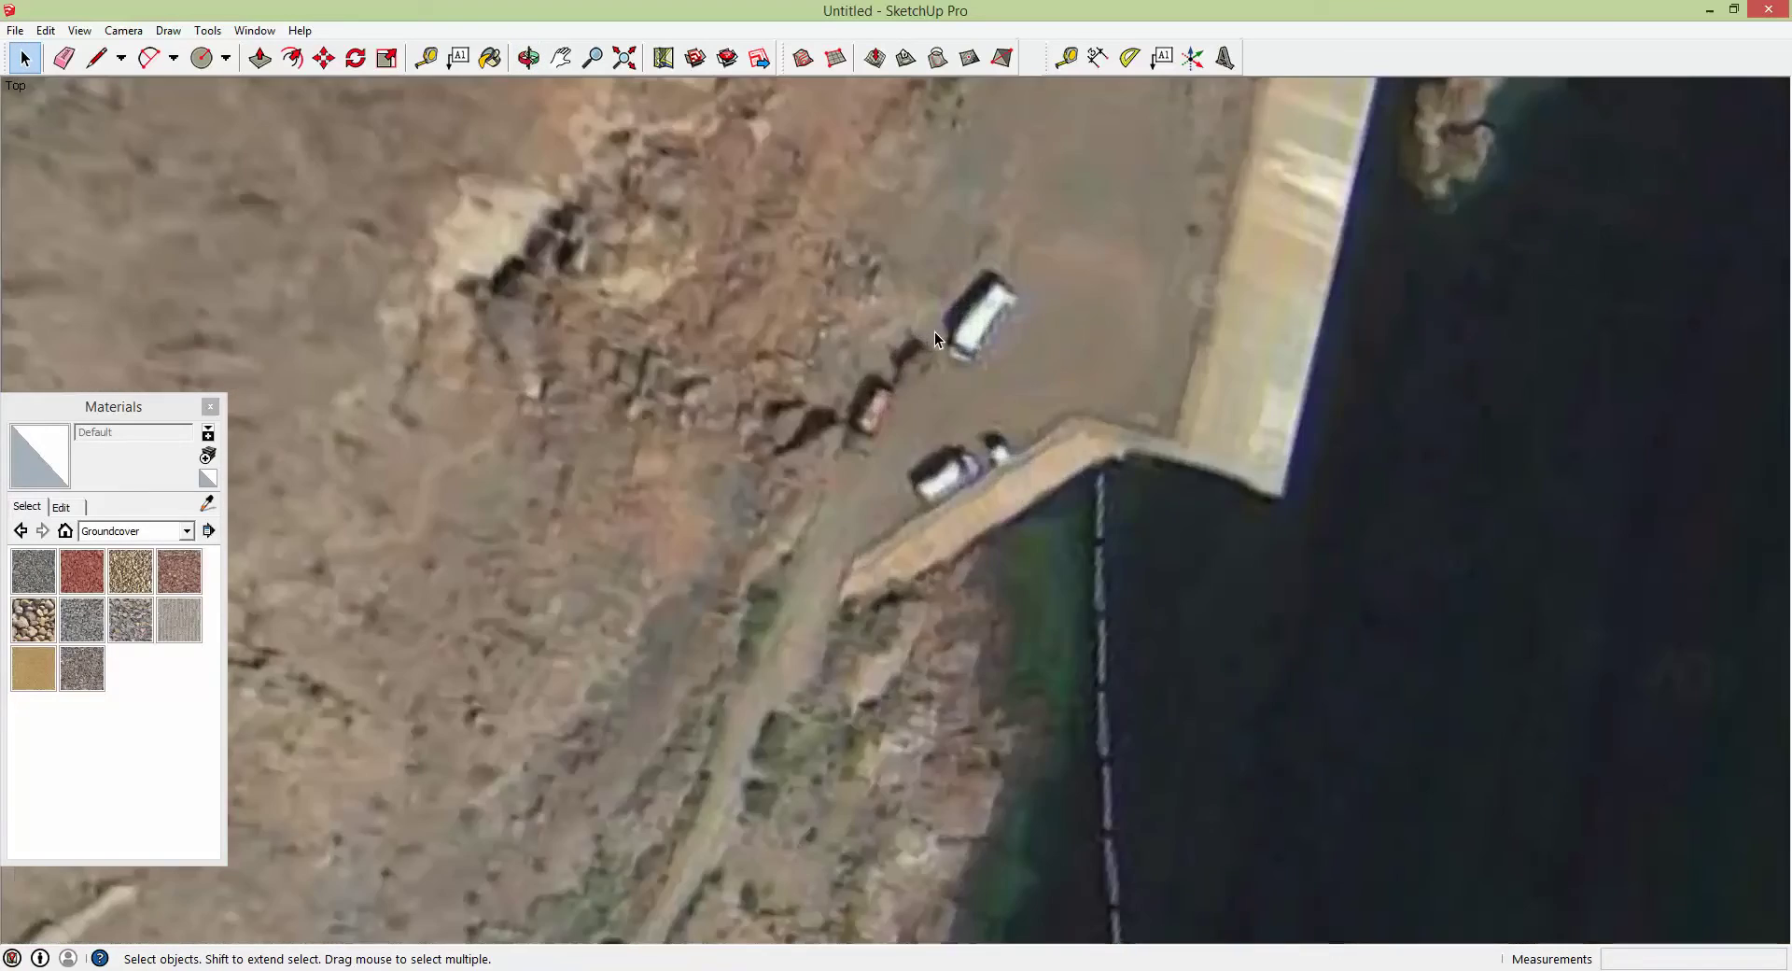
pyautogui.scroll(2, 934, 332)
pyautogui.scroll(-2, 1083, 239)
pyautogui.scroll(-2, 866, 395)
pyautogui.scroll(-3, 868, 407)
pyautogui.moveTo(1072, 479); pyautogui.dragTo(1025, 297, button='middle')
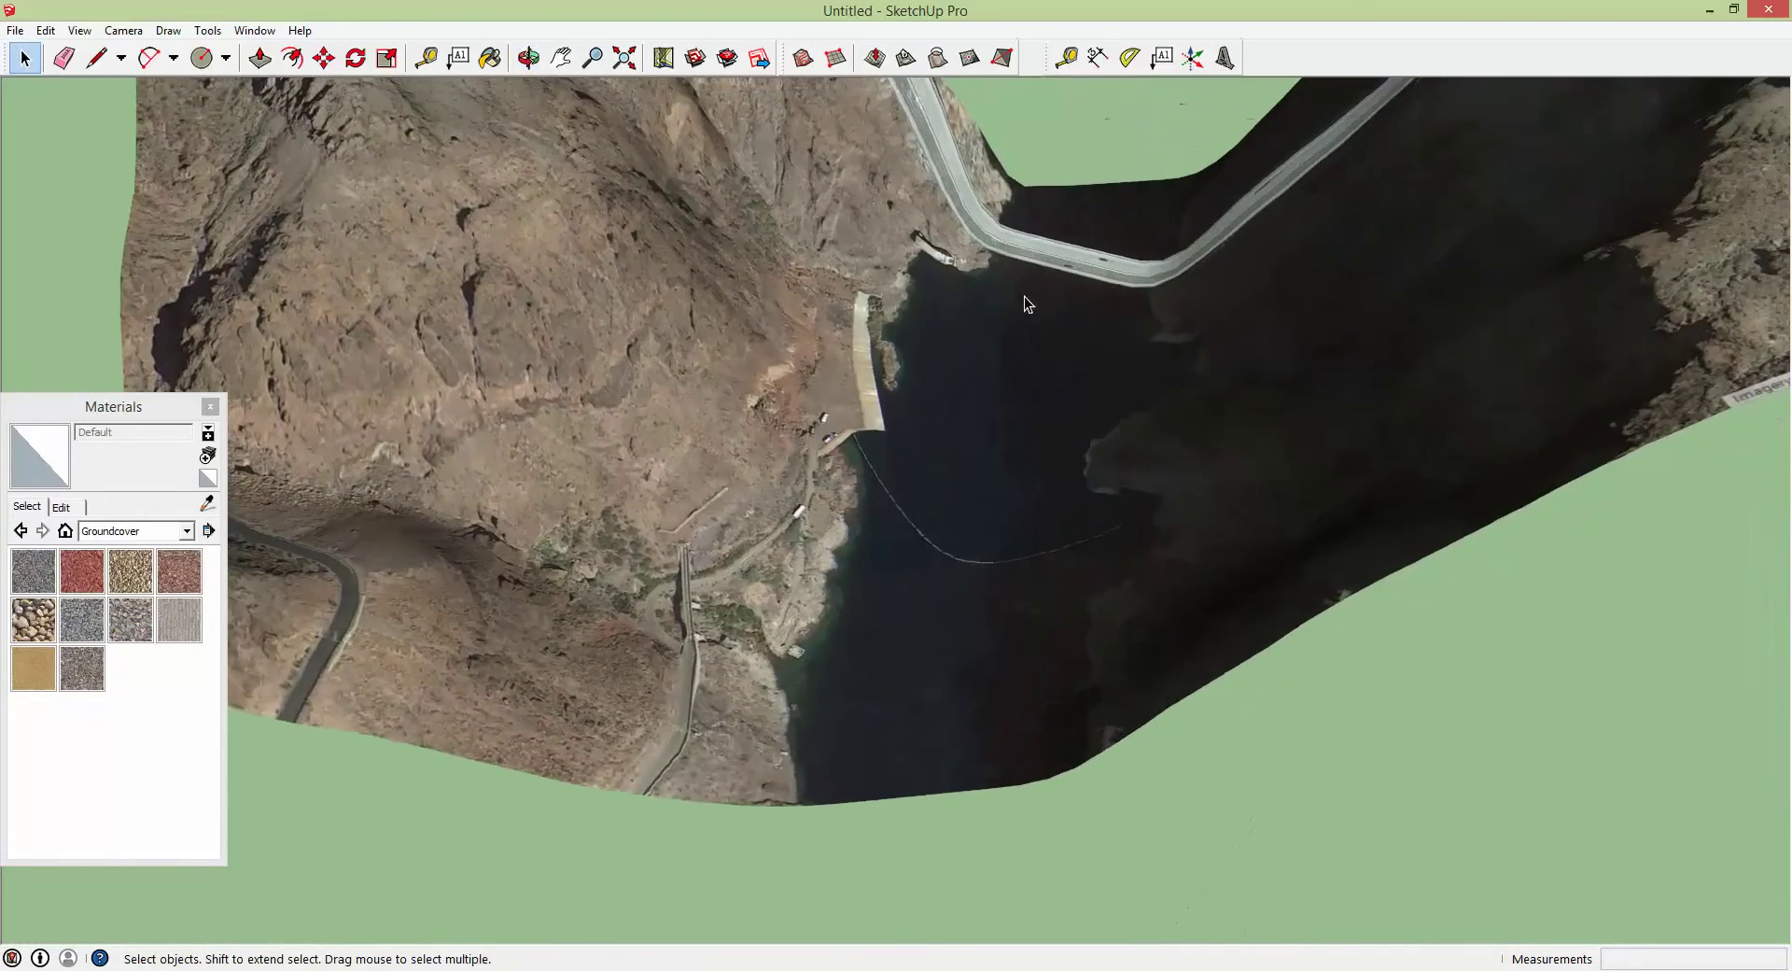
# - Select the new terrain piece and check its overall extent around the river and bridge
pyautogui.click(15, 30)
pyautogui.click(562, 298)
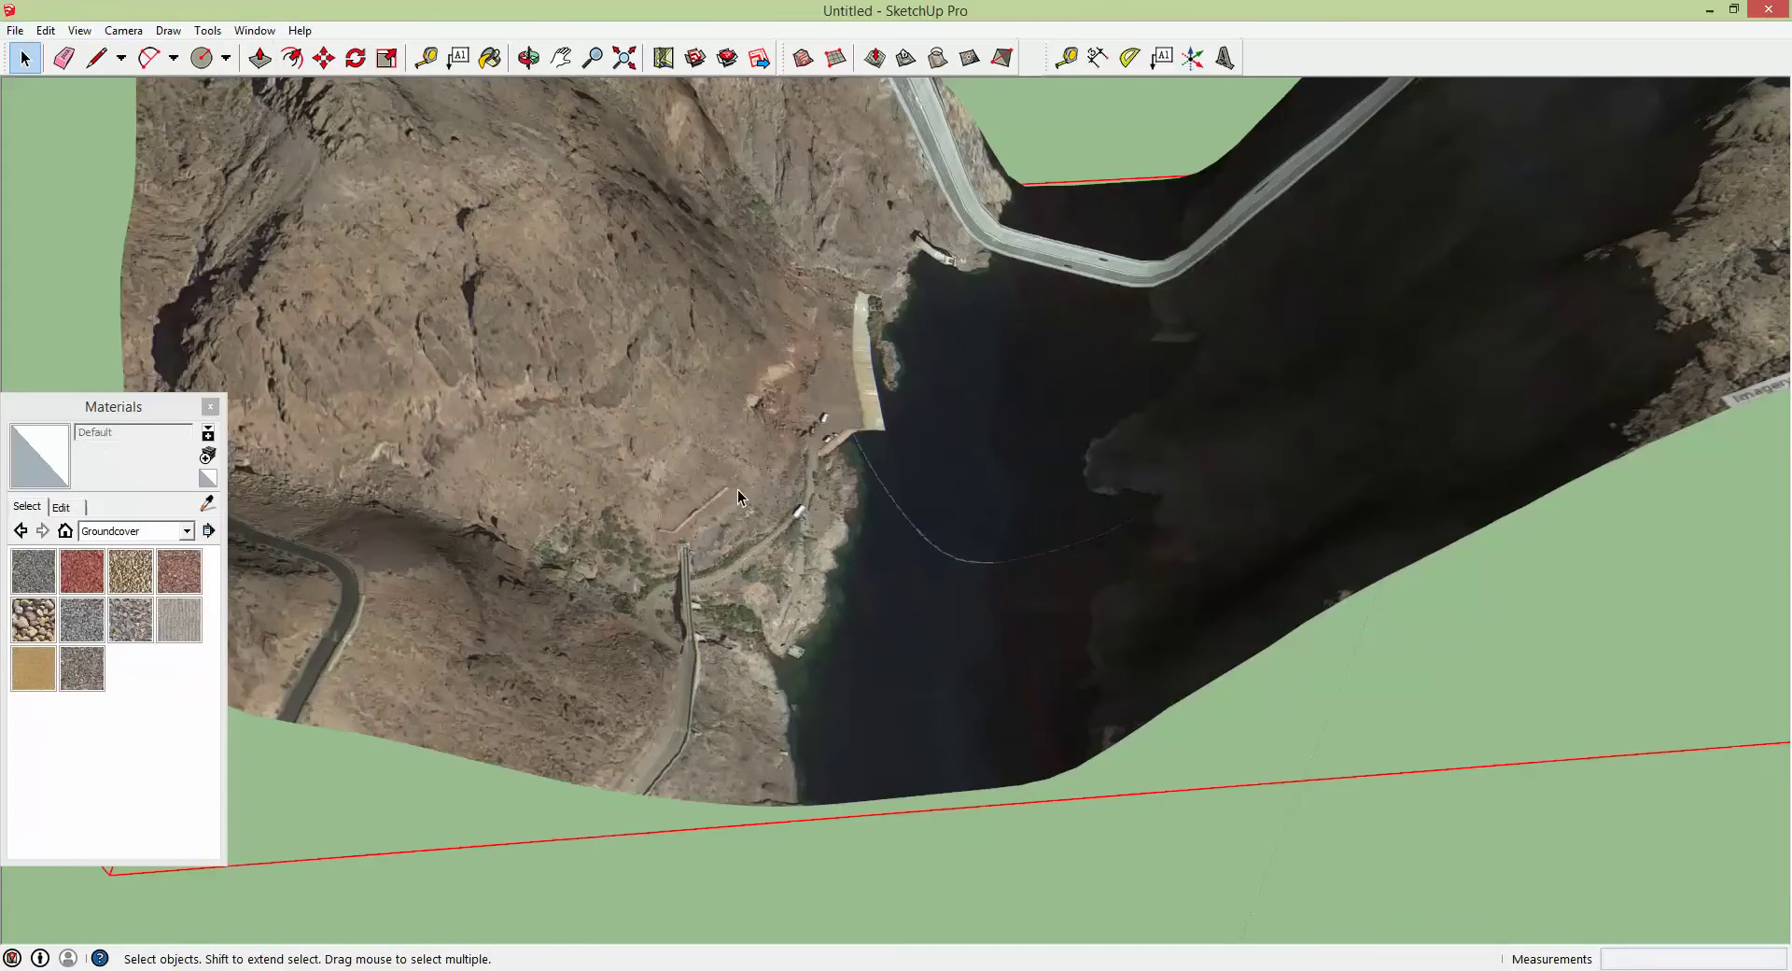
pyautogui.scroll(-3, 785, 486)
pyautogui.moveTo(793, 485); pyautogui.dragTo(778, 599, button='middle')
pyautogui.scroll(-3, 768, 468)
pyautogui.scroll(3, 768, 468)
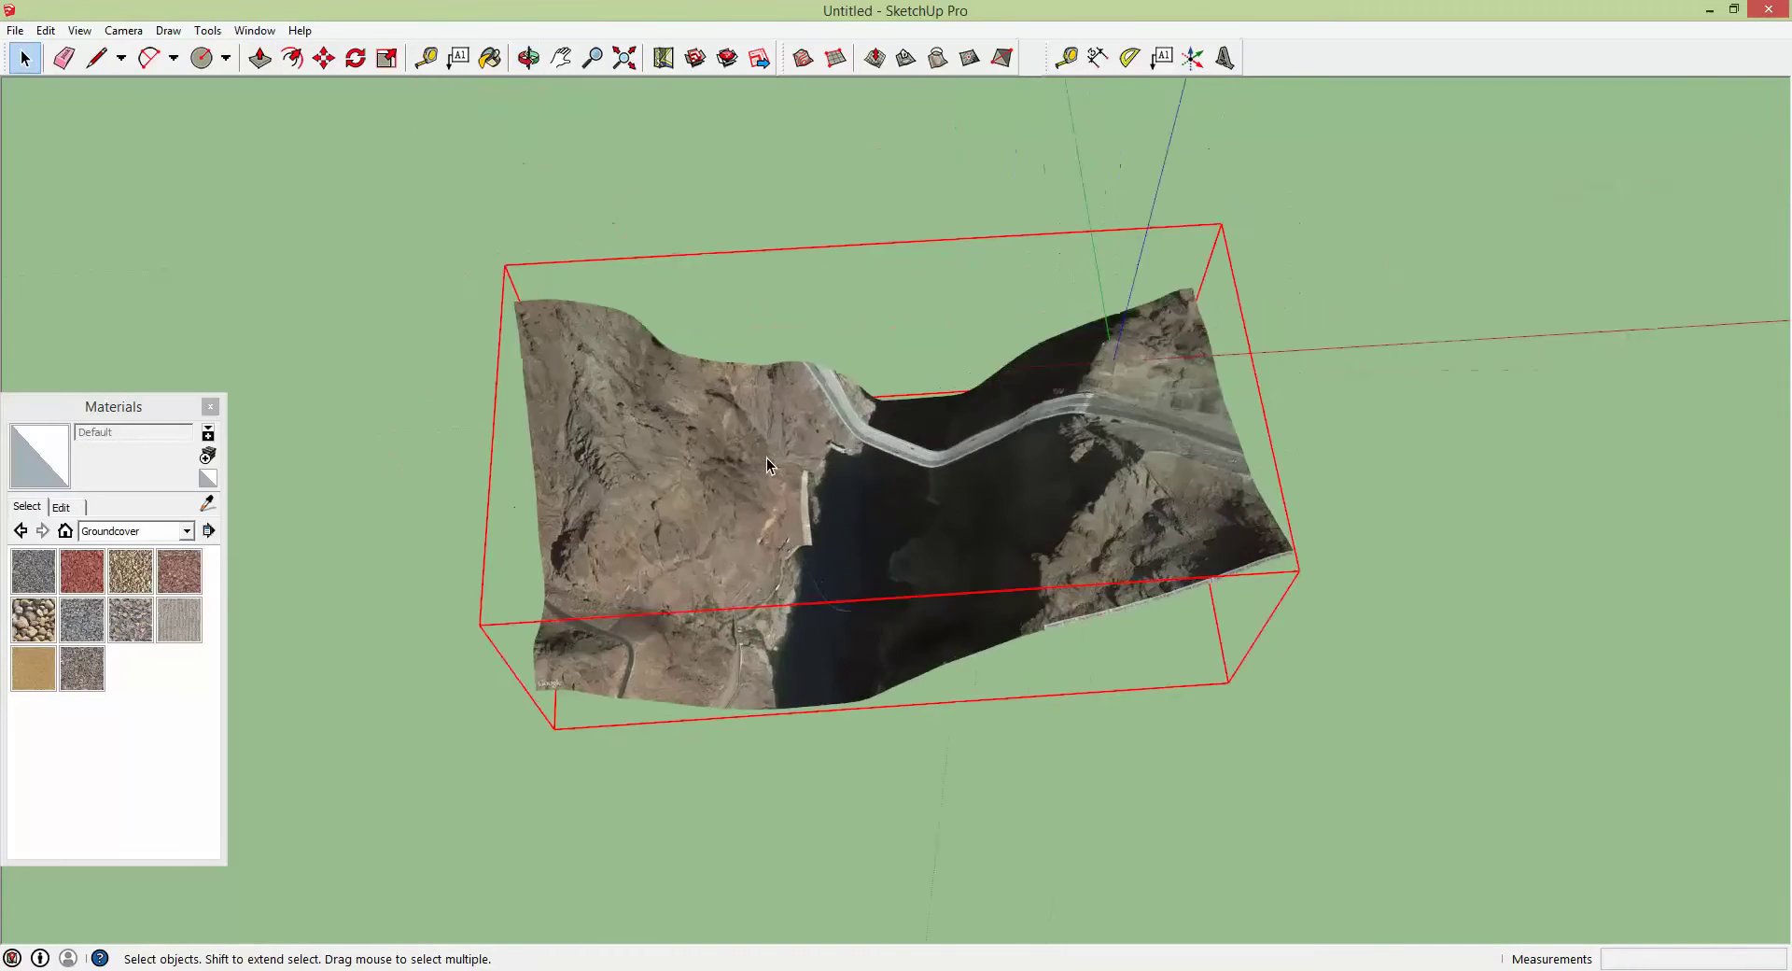
# - Clear the selection, open the map for adding more imagery, and frame the canyon between the Hoover Dam Bypass bridge and the dam
pyautogui.click(626, 207)
pyautogui.click(15, 30)
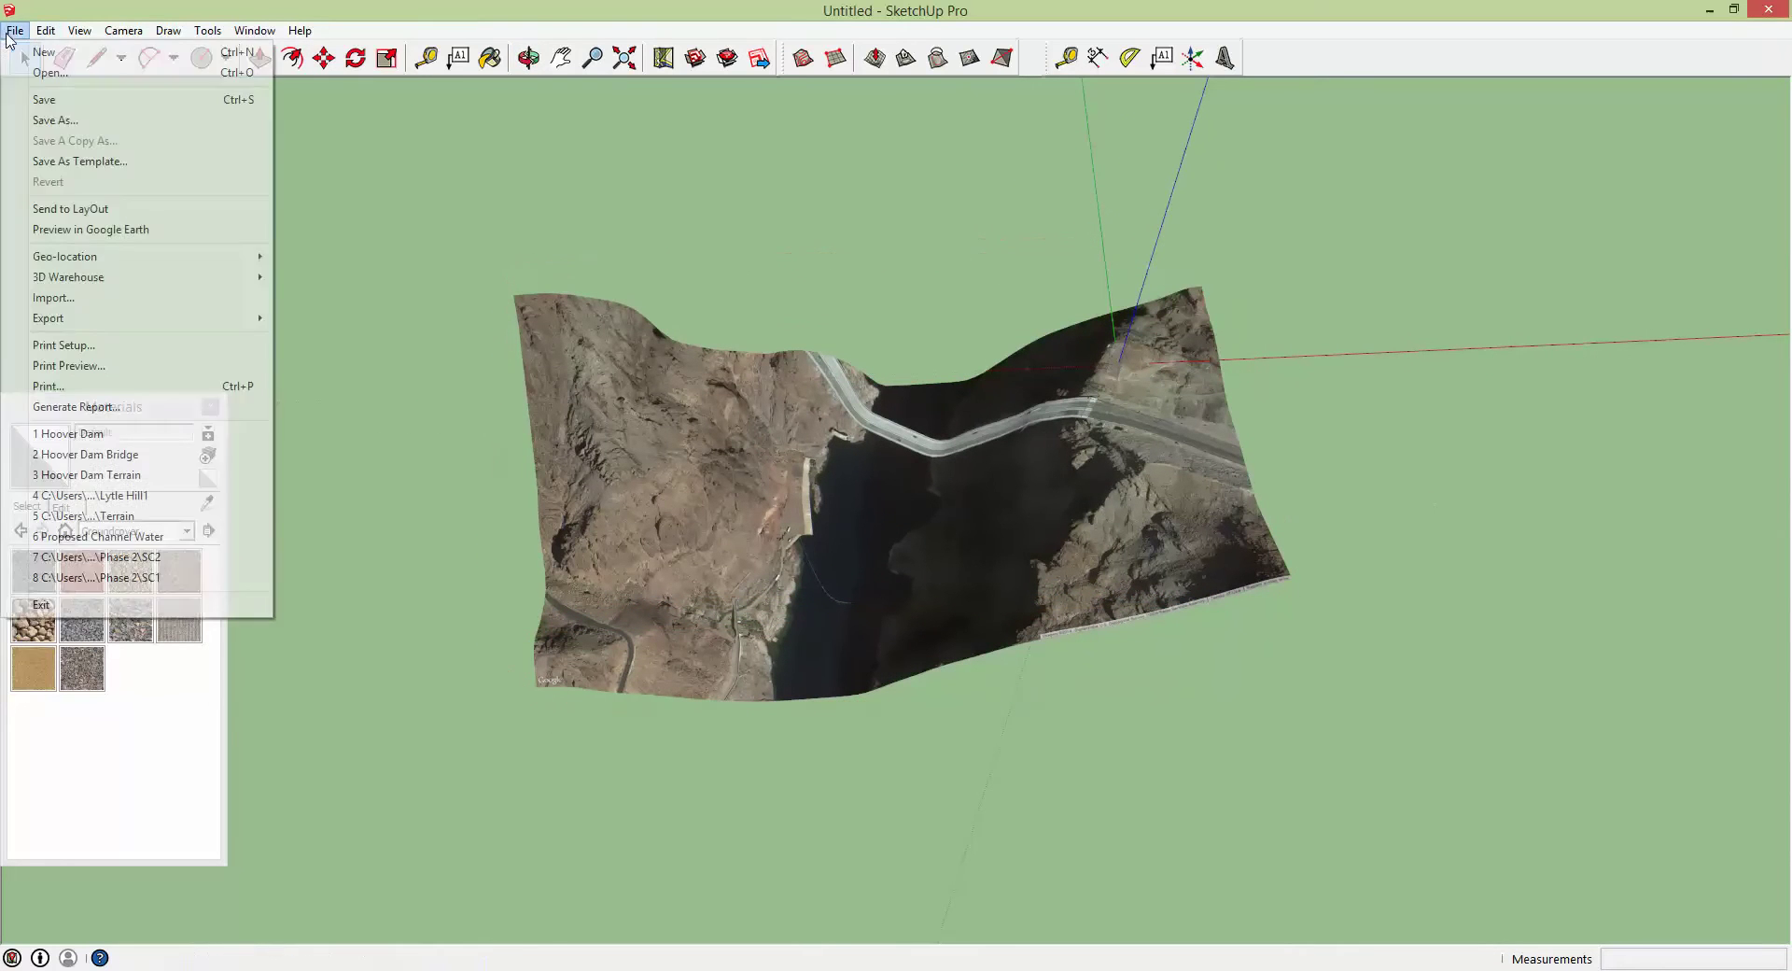
pyautogui.moveTo(161, 260)
pyautogui.click(305, 257)
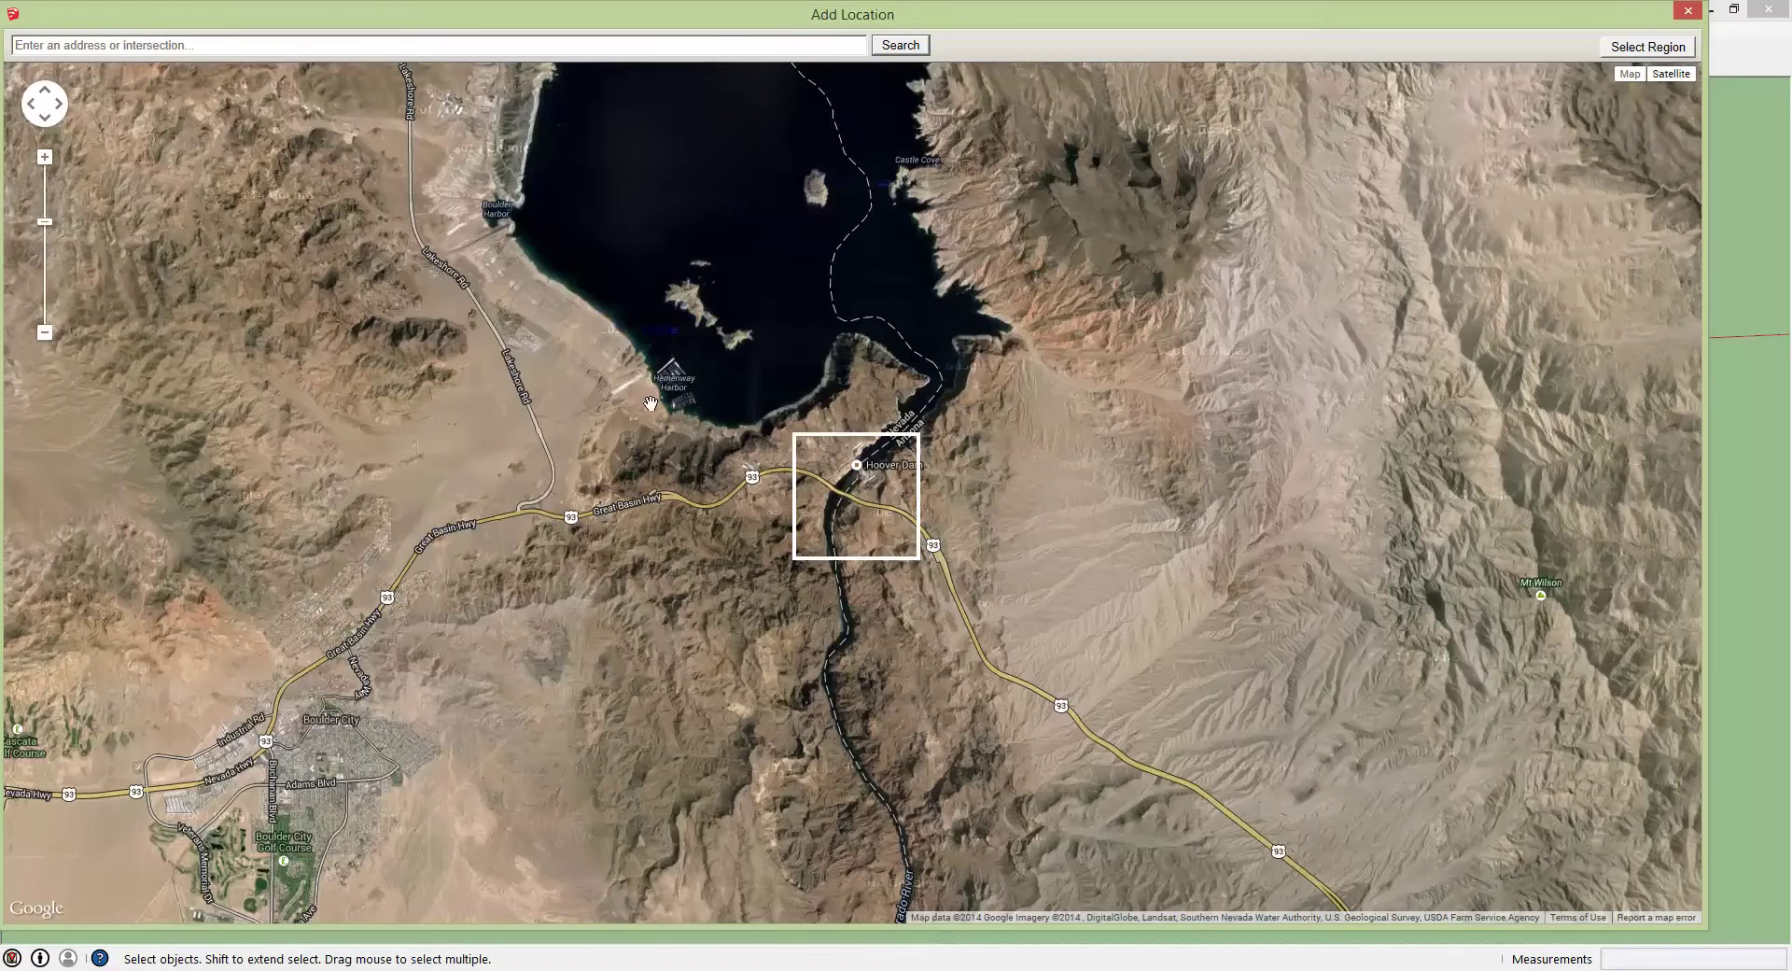
pyautogui.scroll(1, 857, 499)
pyautogui.scroll(2, 857, 500)
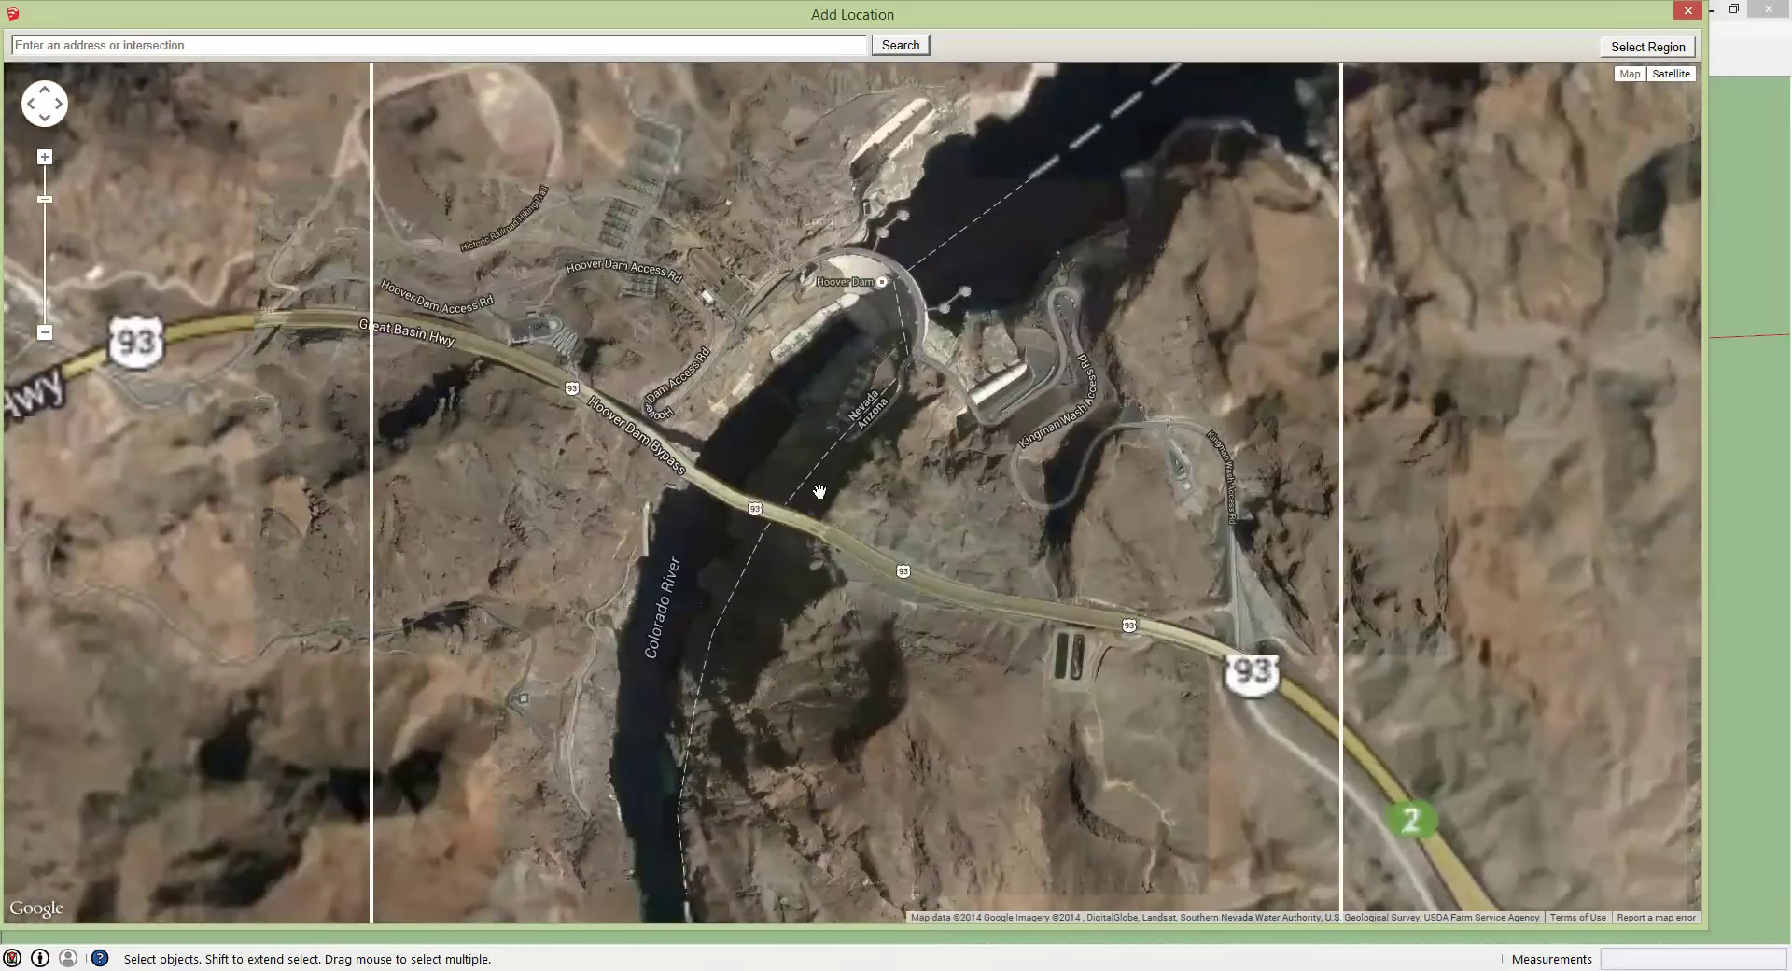
pyautogui.scroll(1, 767, 445)
pyautogui.moveTo(748, 467); pyautogui.dragTo(925, 758)
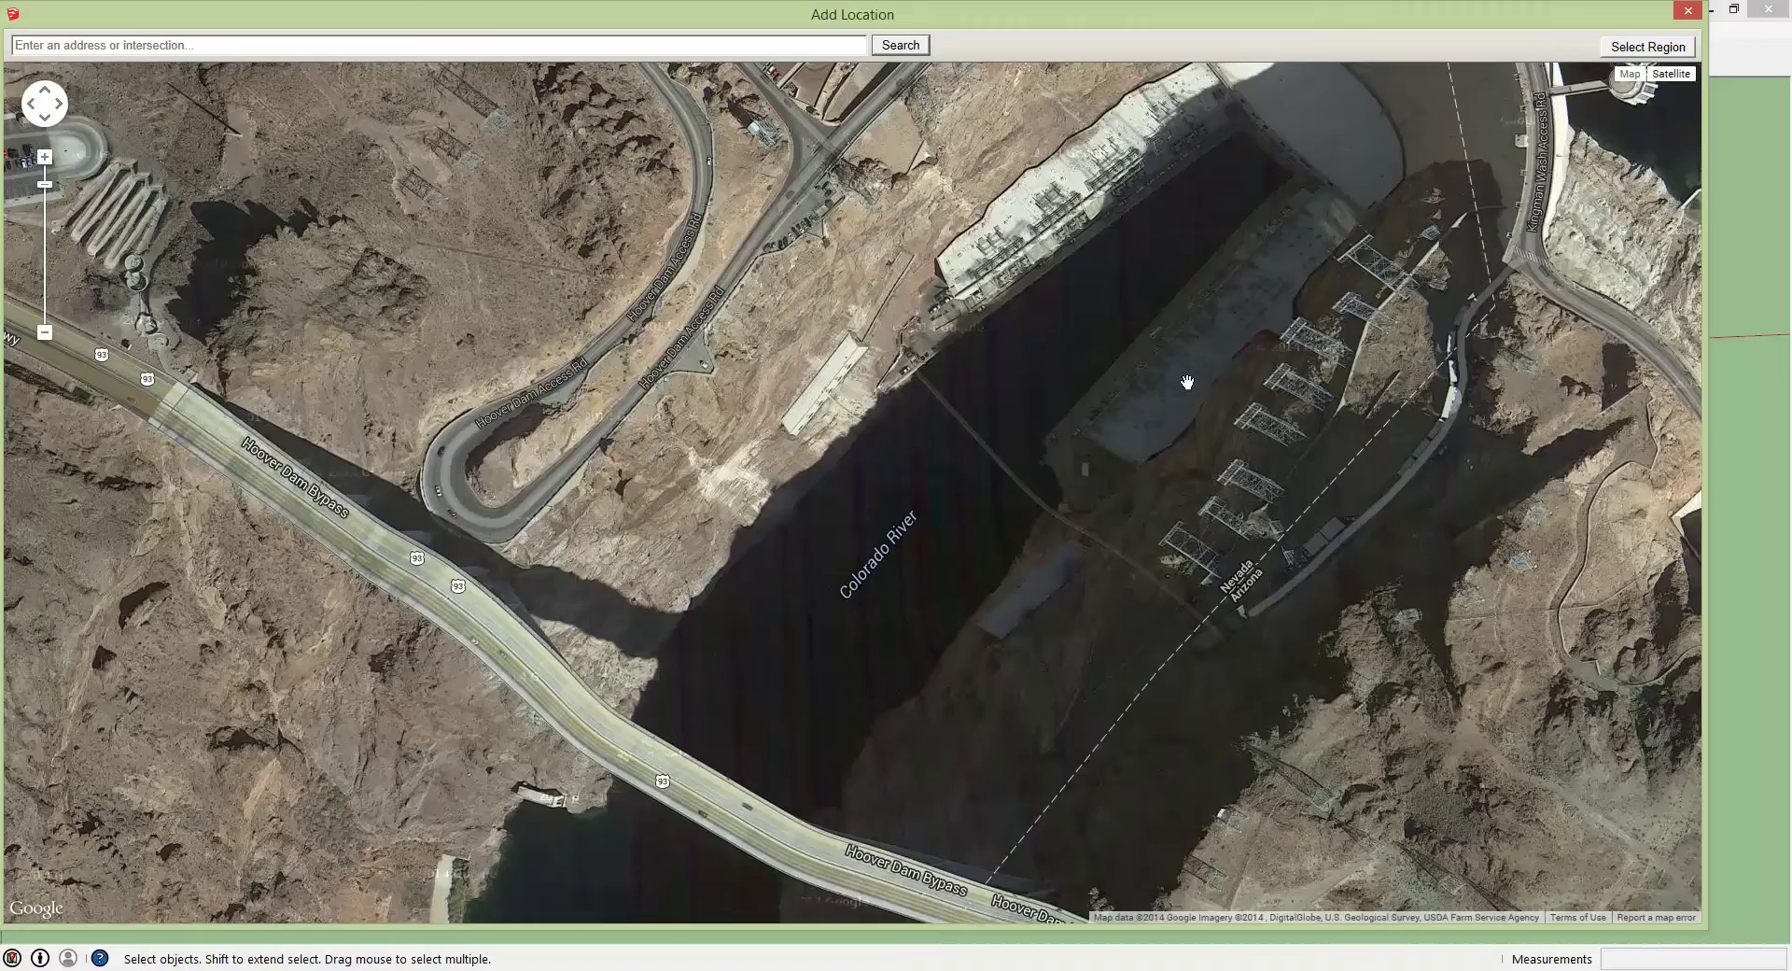
pyautogui.moveTo(1187, 384); pyautogui.dragTo(1166, 418)
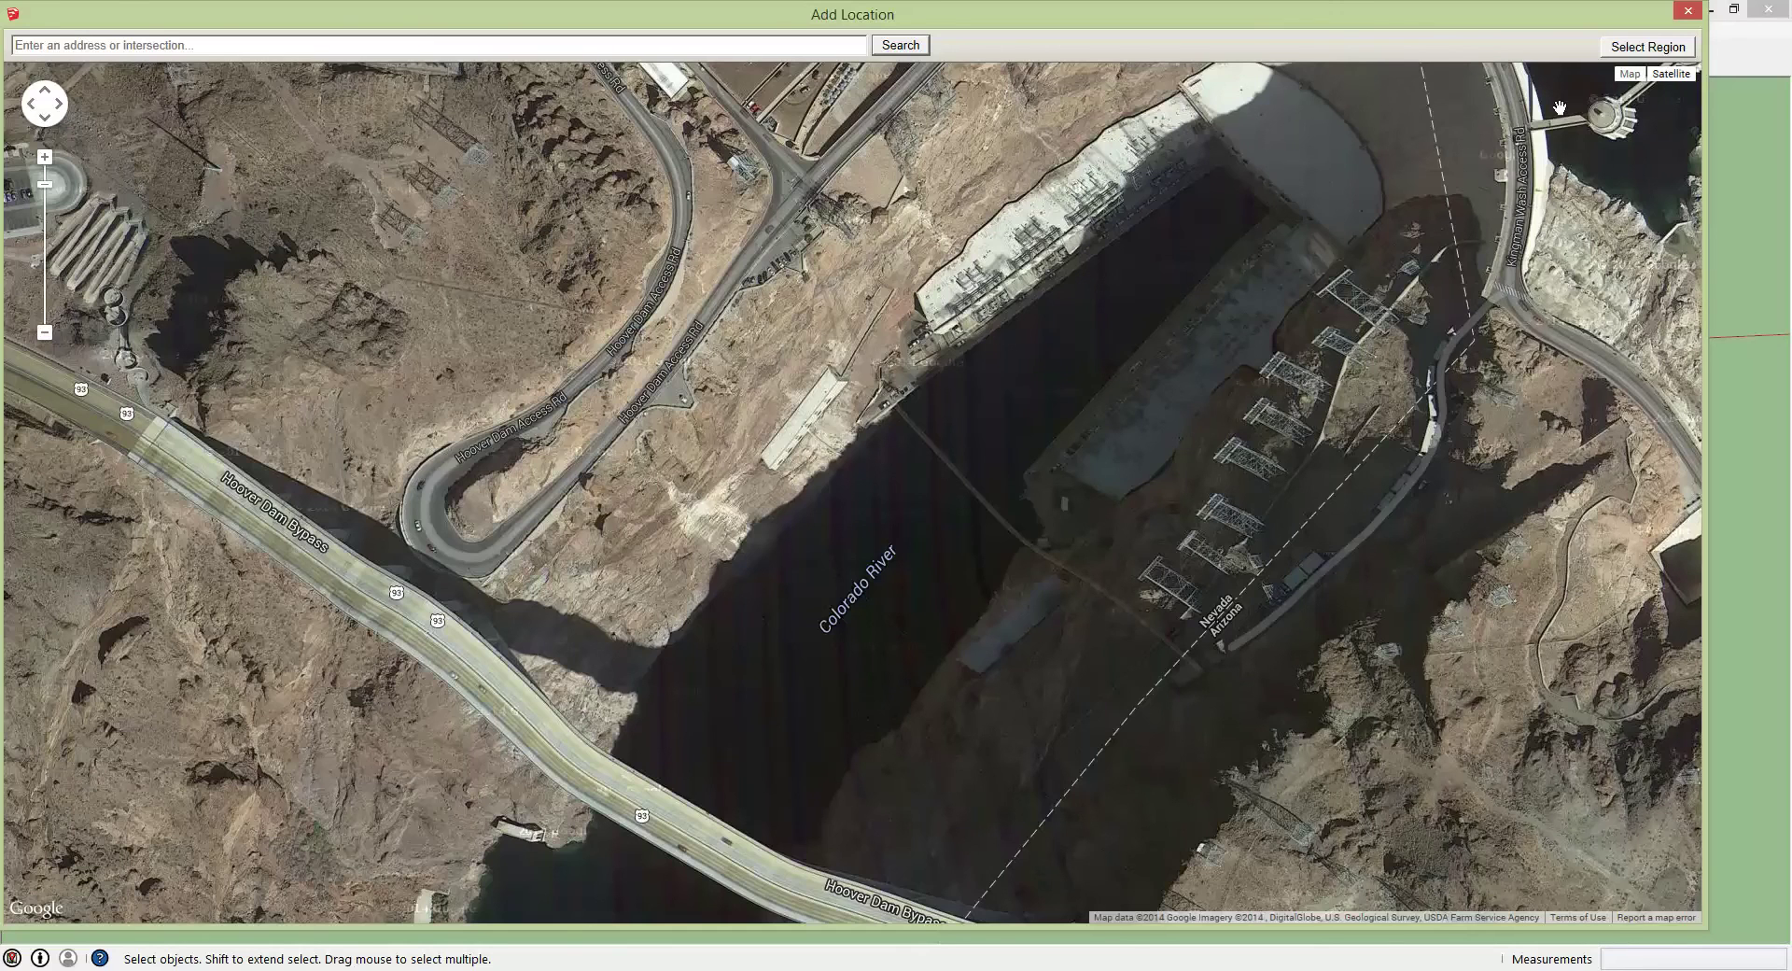
pyautogui.moveTo(1389, 238); pyautogui.dragTo(1272, 351)
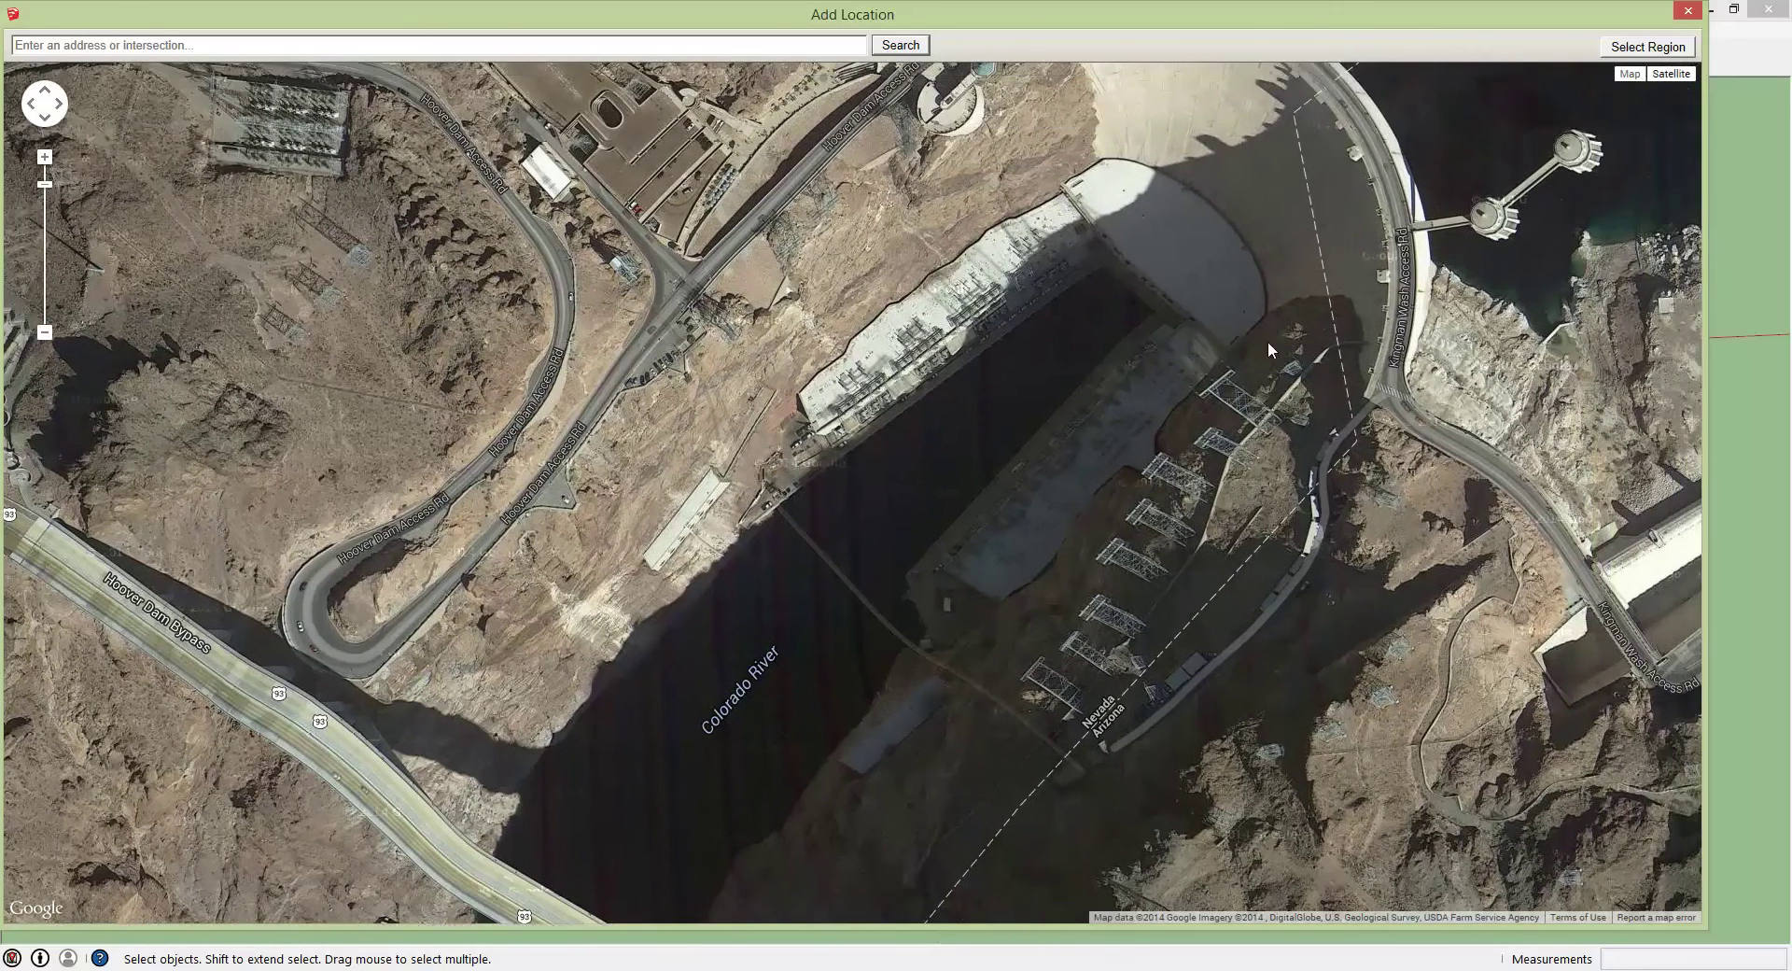
# - Select the framed canyon region, extend its southwest corner to the map's limits and its northeast corner slightly outward, and grab it
pyautogui.click(1647, 48)
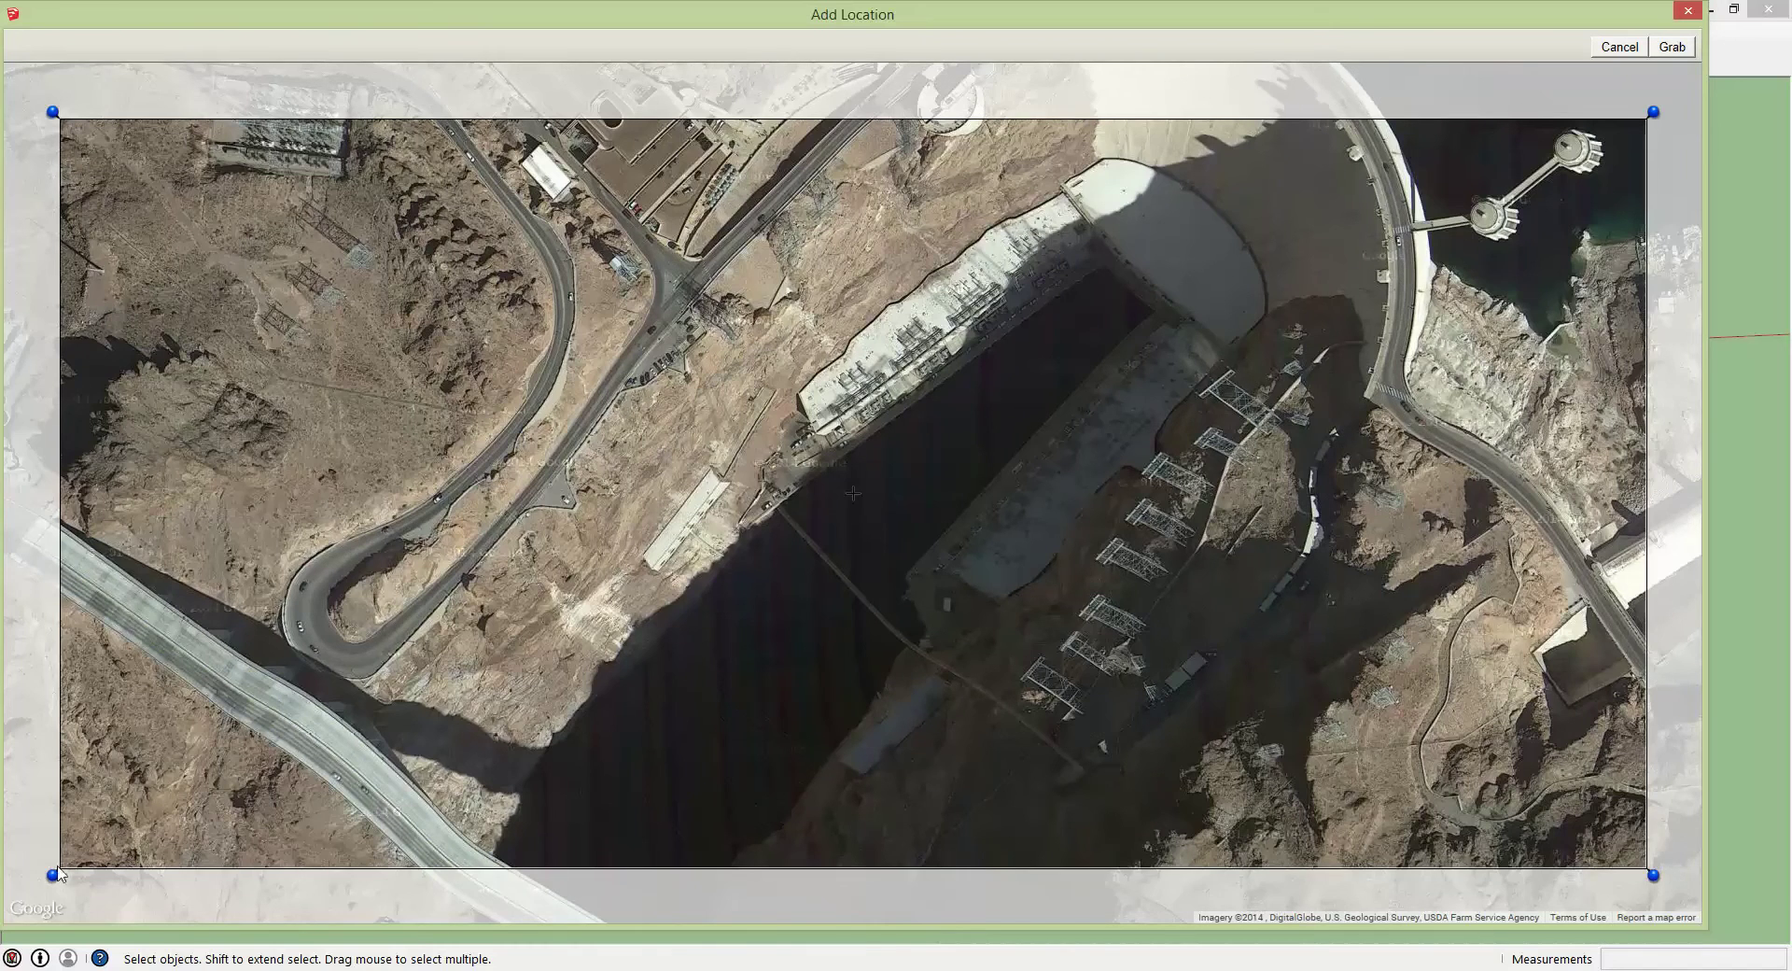
pyautogui.moveTo(56, 873); pyautogui.dragTo(5, 910)
pyautogui.rightClick(4, 918)
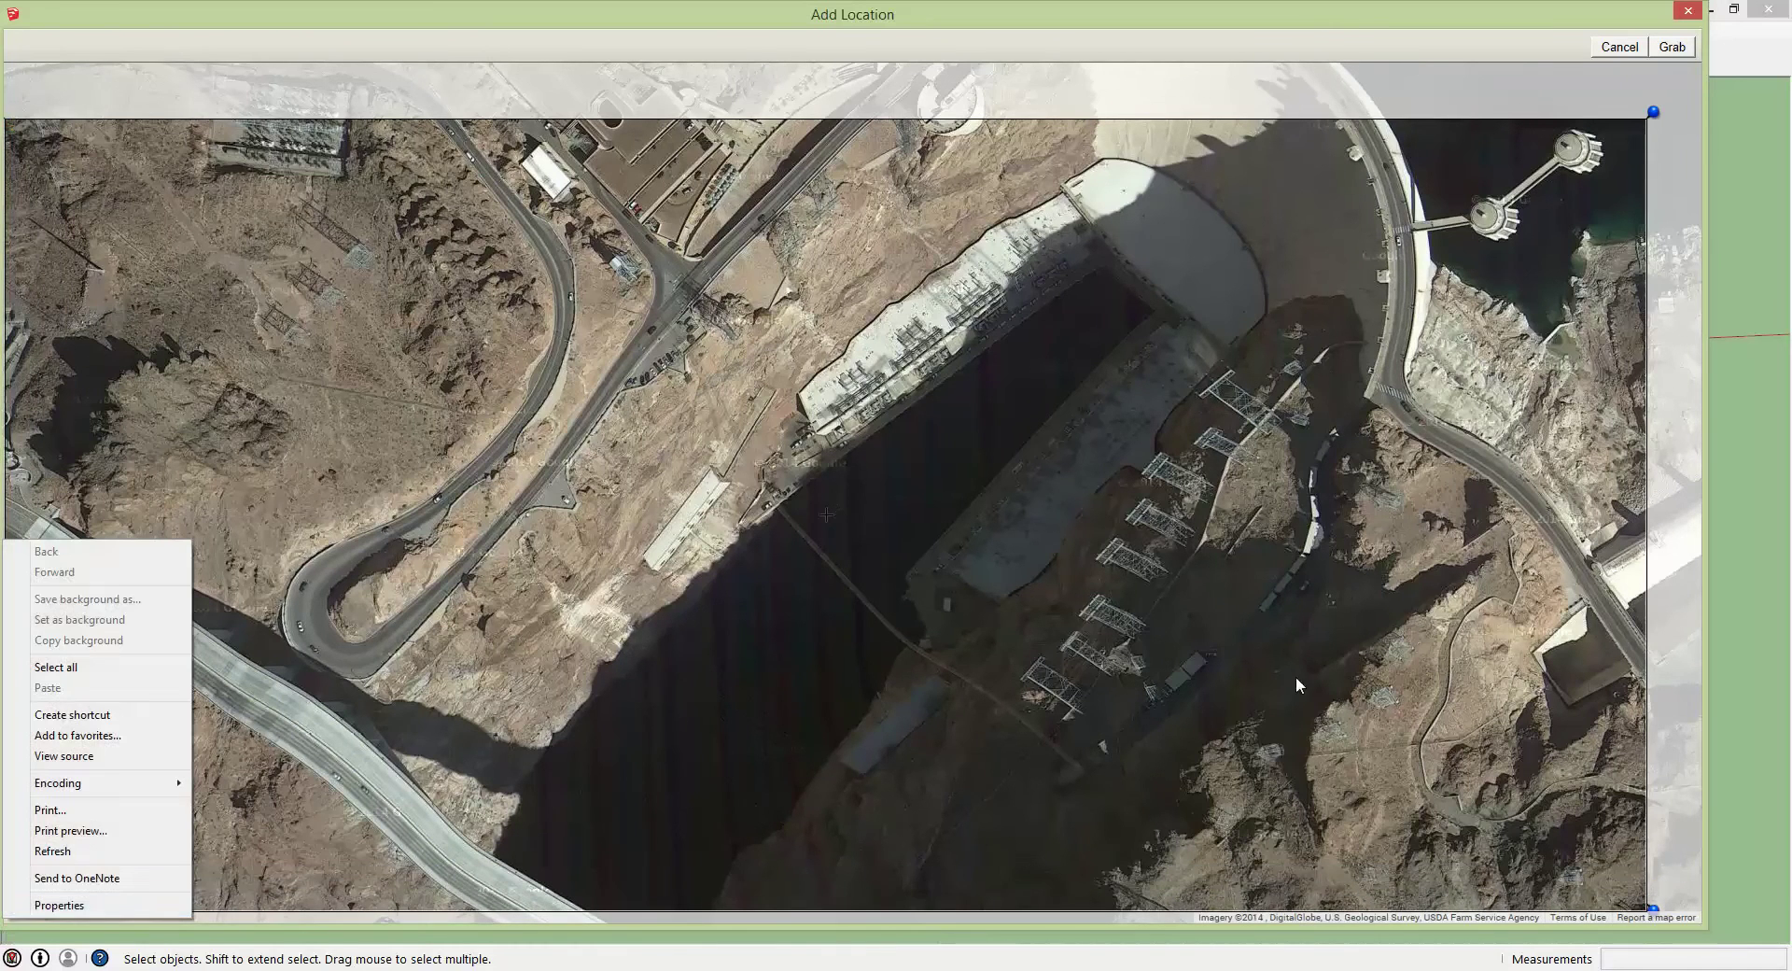
pyautogui.click(1651, 123)
pyautogui.moveTo(1653, 114); pyautogui.dragTo(1672, 89)
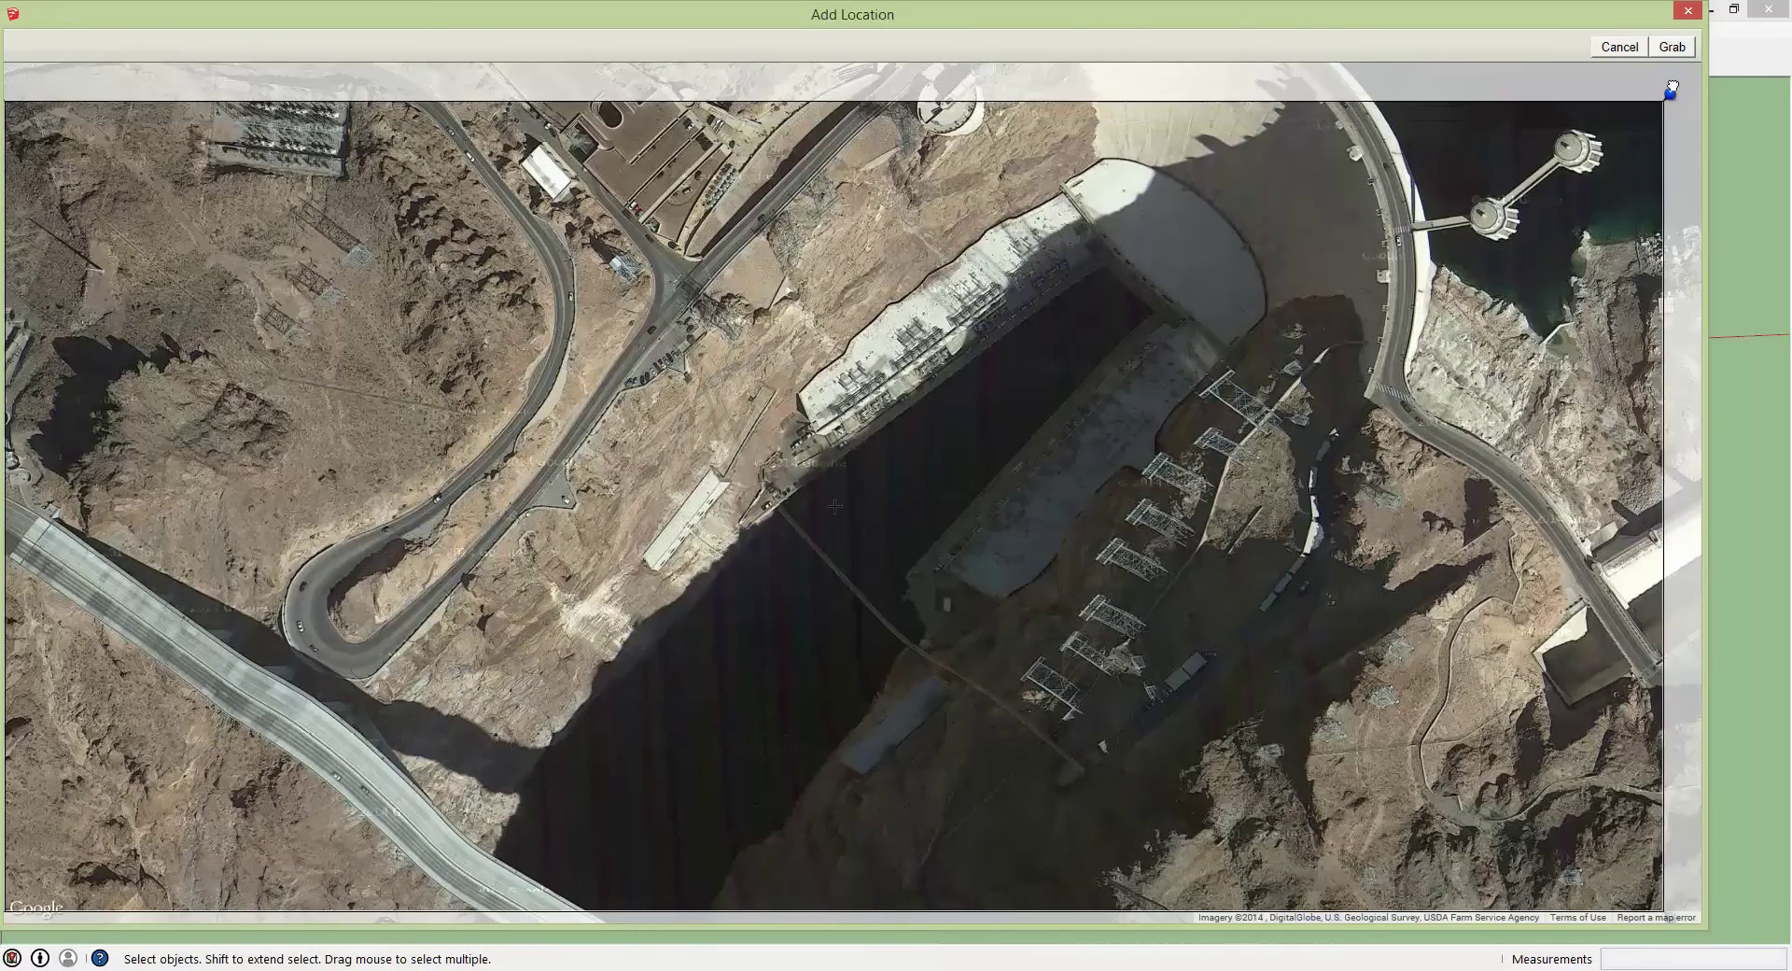
pyautogui.click(1674, 46)
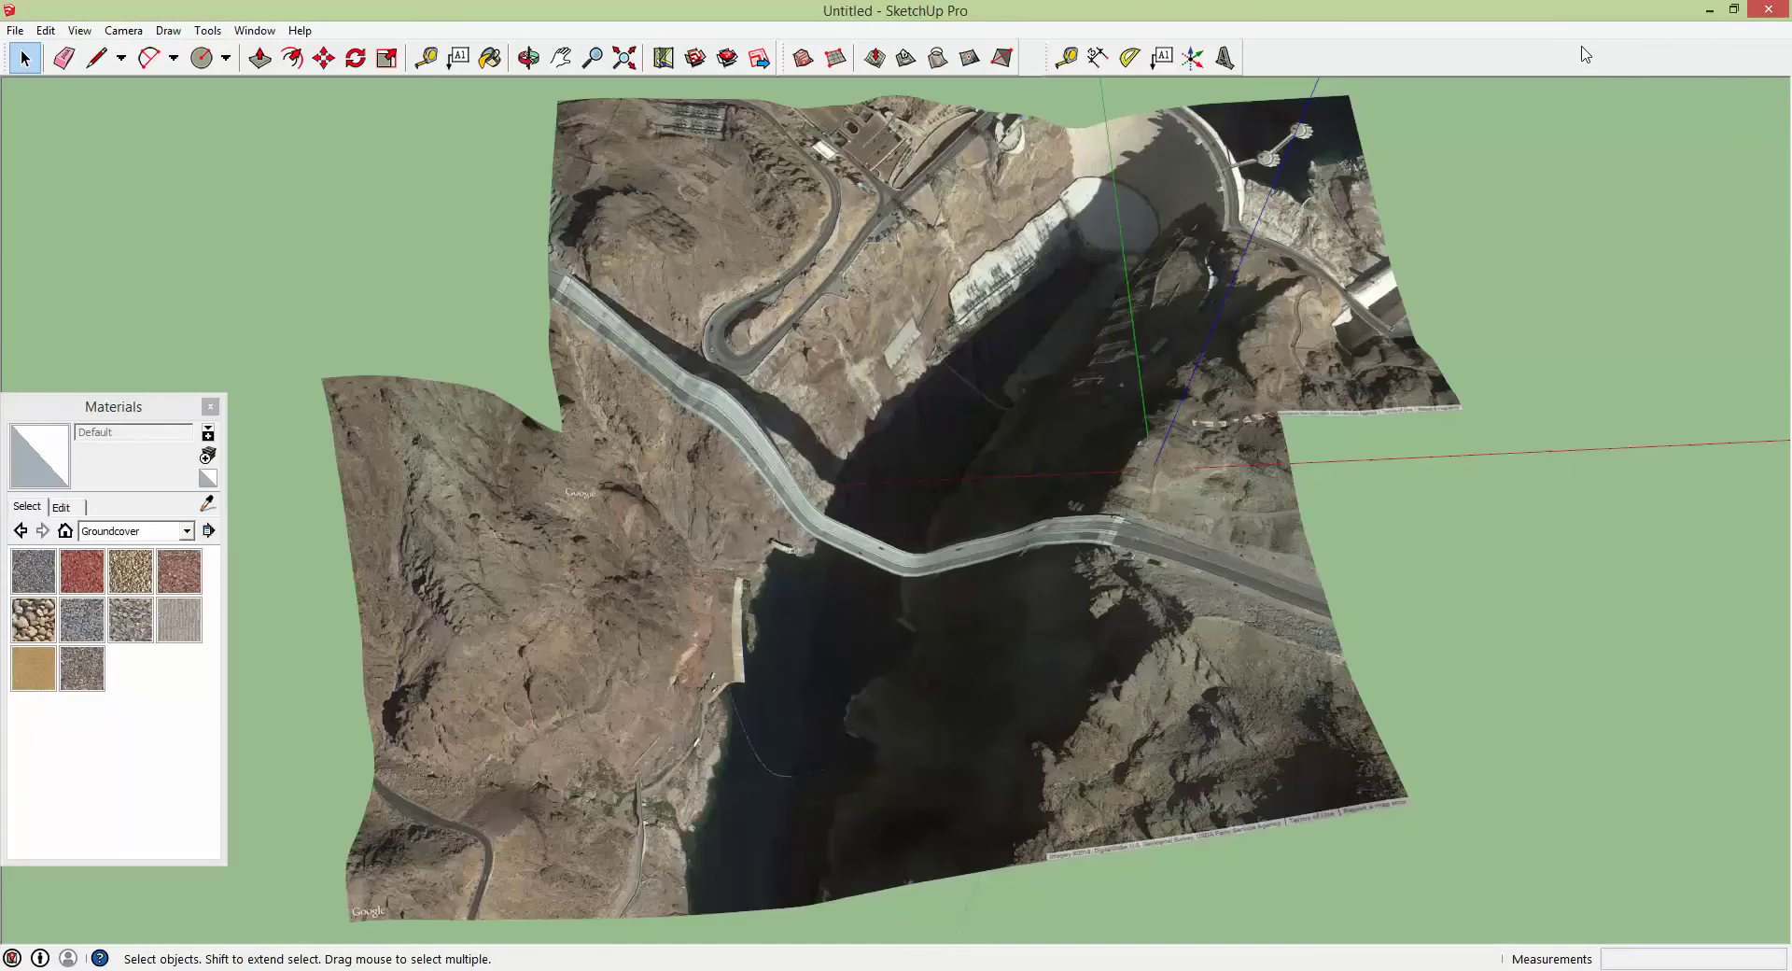
# - Check how the new canyon terrain joins the bridge piece and reopen the map for adding more imagery
pyautogui.moveTo(1244, 352); pyautogui.dragTo(1247, 497, button='middle')
pyautogui.scroll(4, 970, 400)
pyautogui.moveTo(971, 400); pyautogui.dragTo(971, 547, button='middle')
pyautogui.scroll(-4, 971, 547)
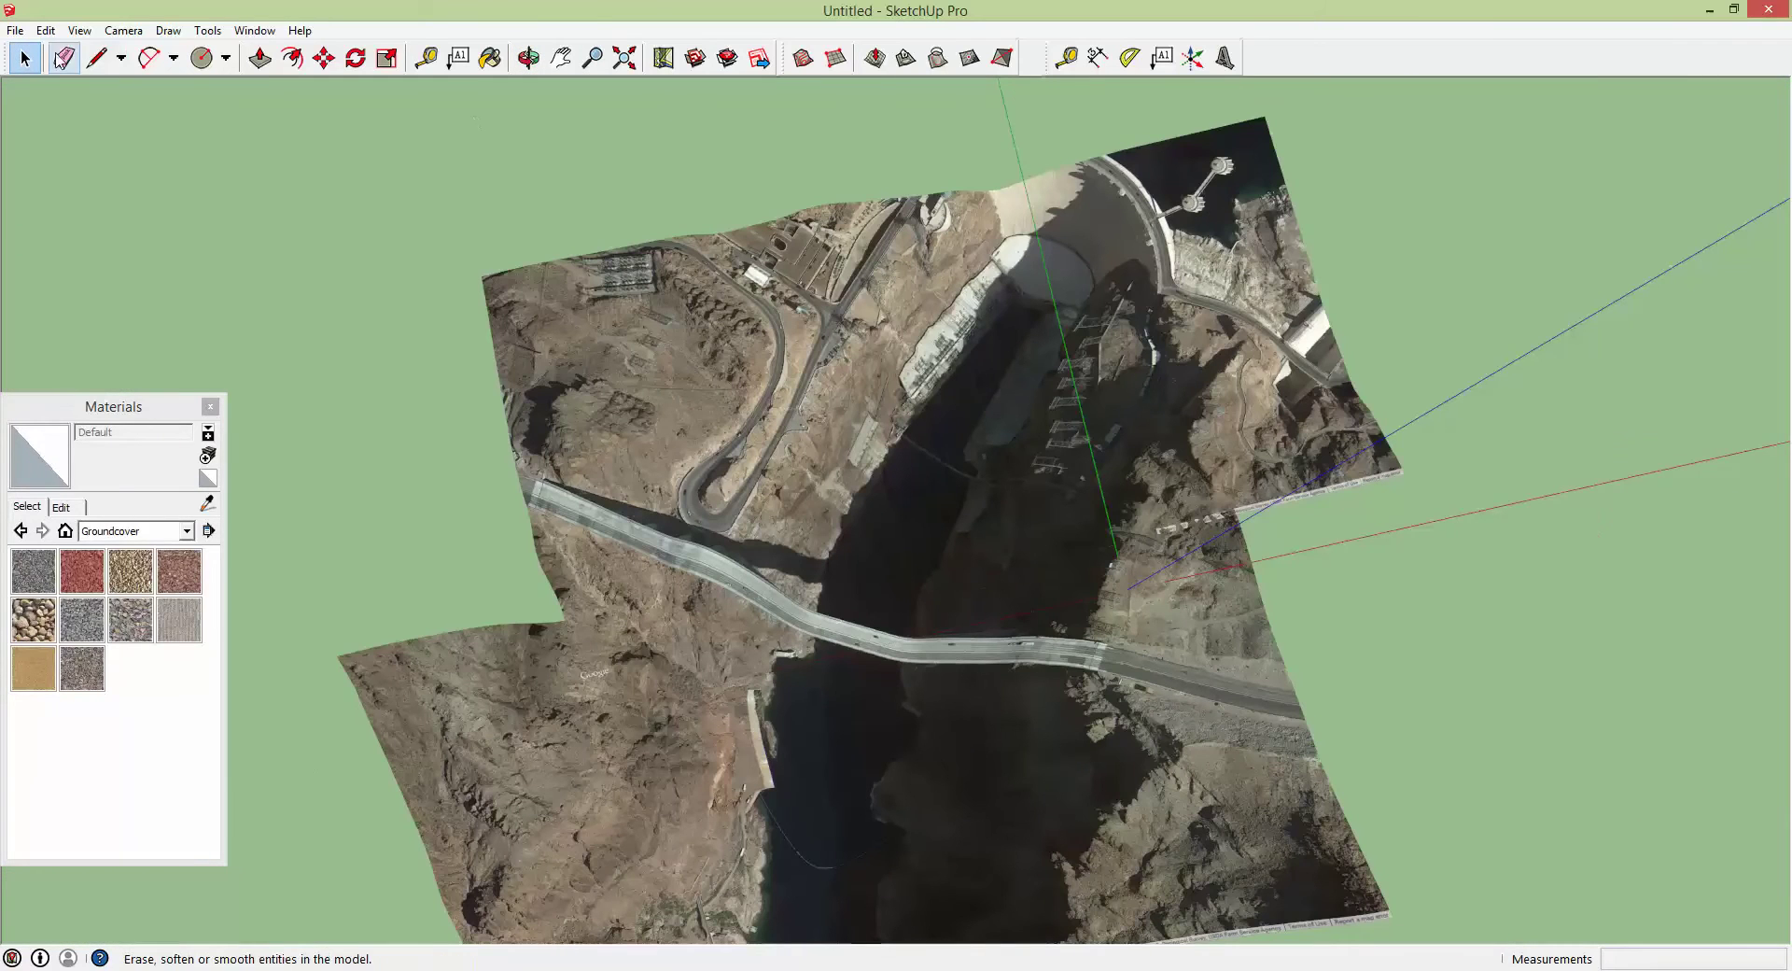
pyautogui.click(15, 29)
pyautogui.moveTo(184, 266)
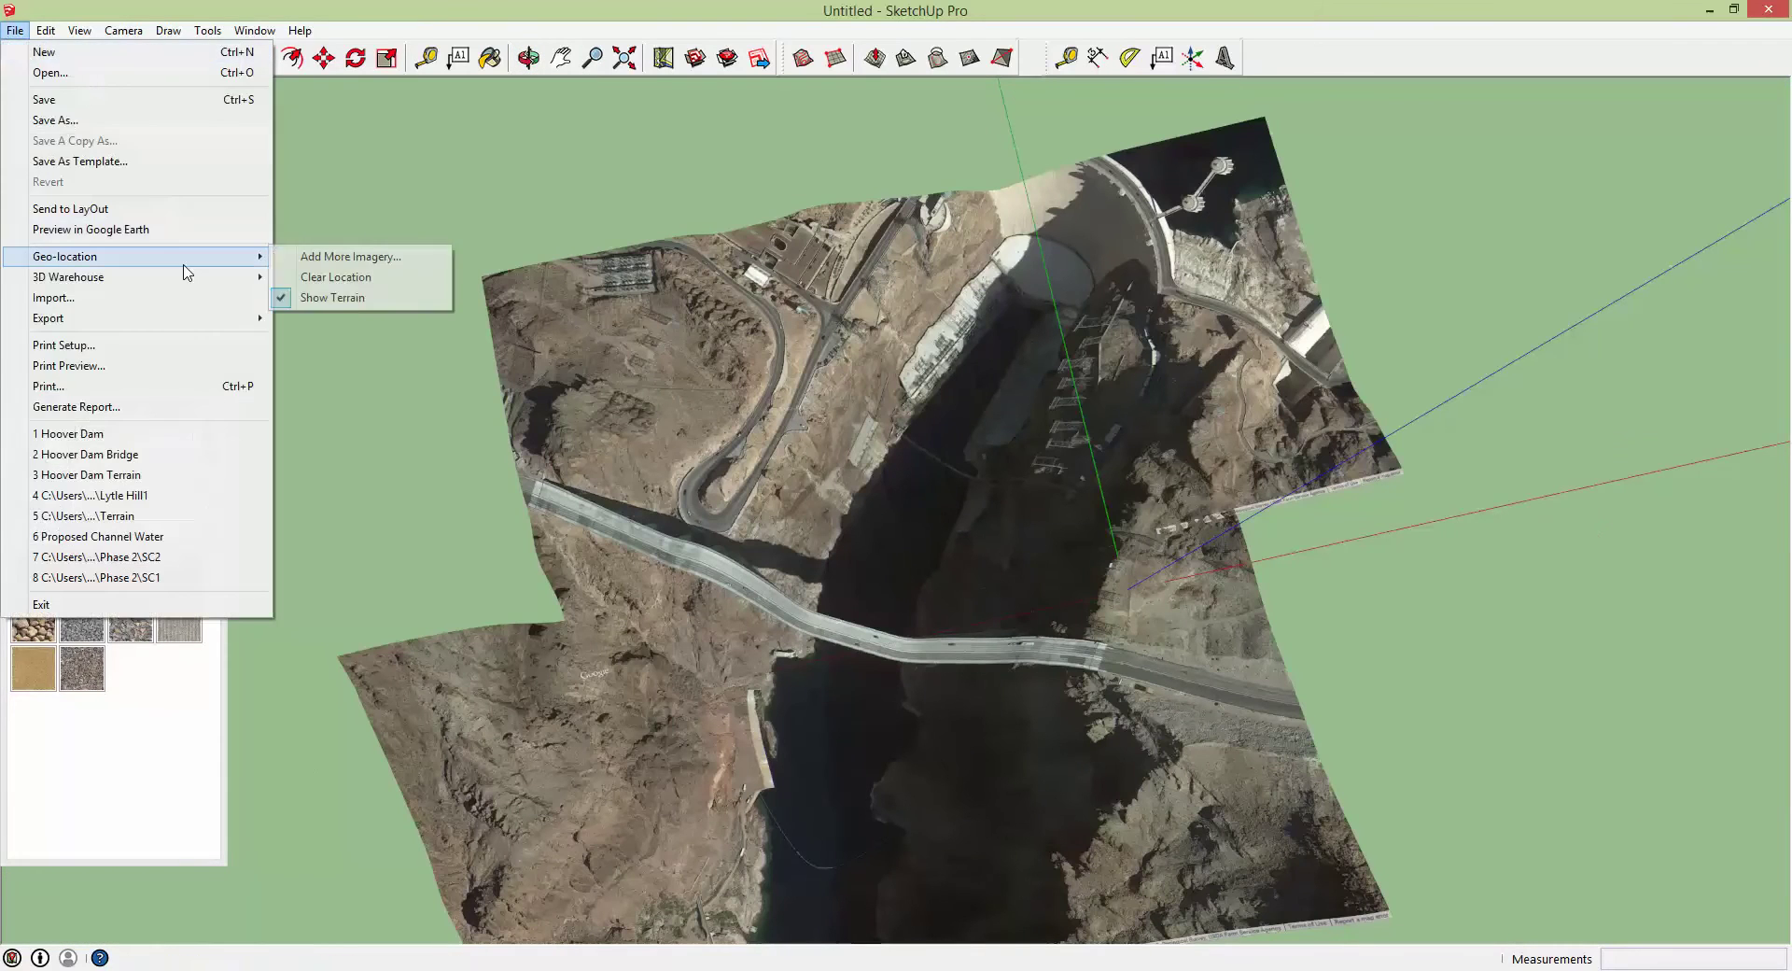
pyautogui.click(373, 263)
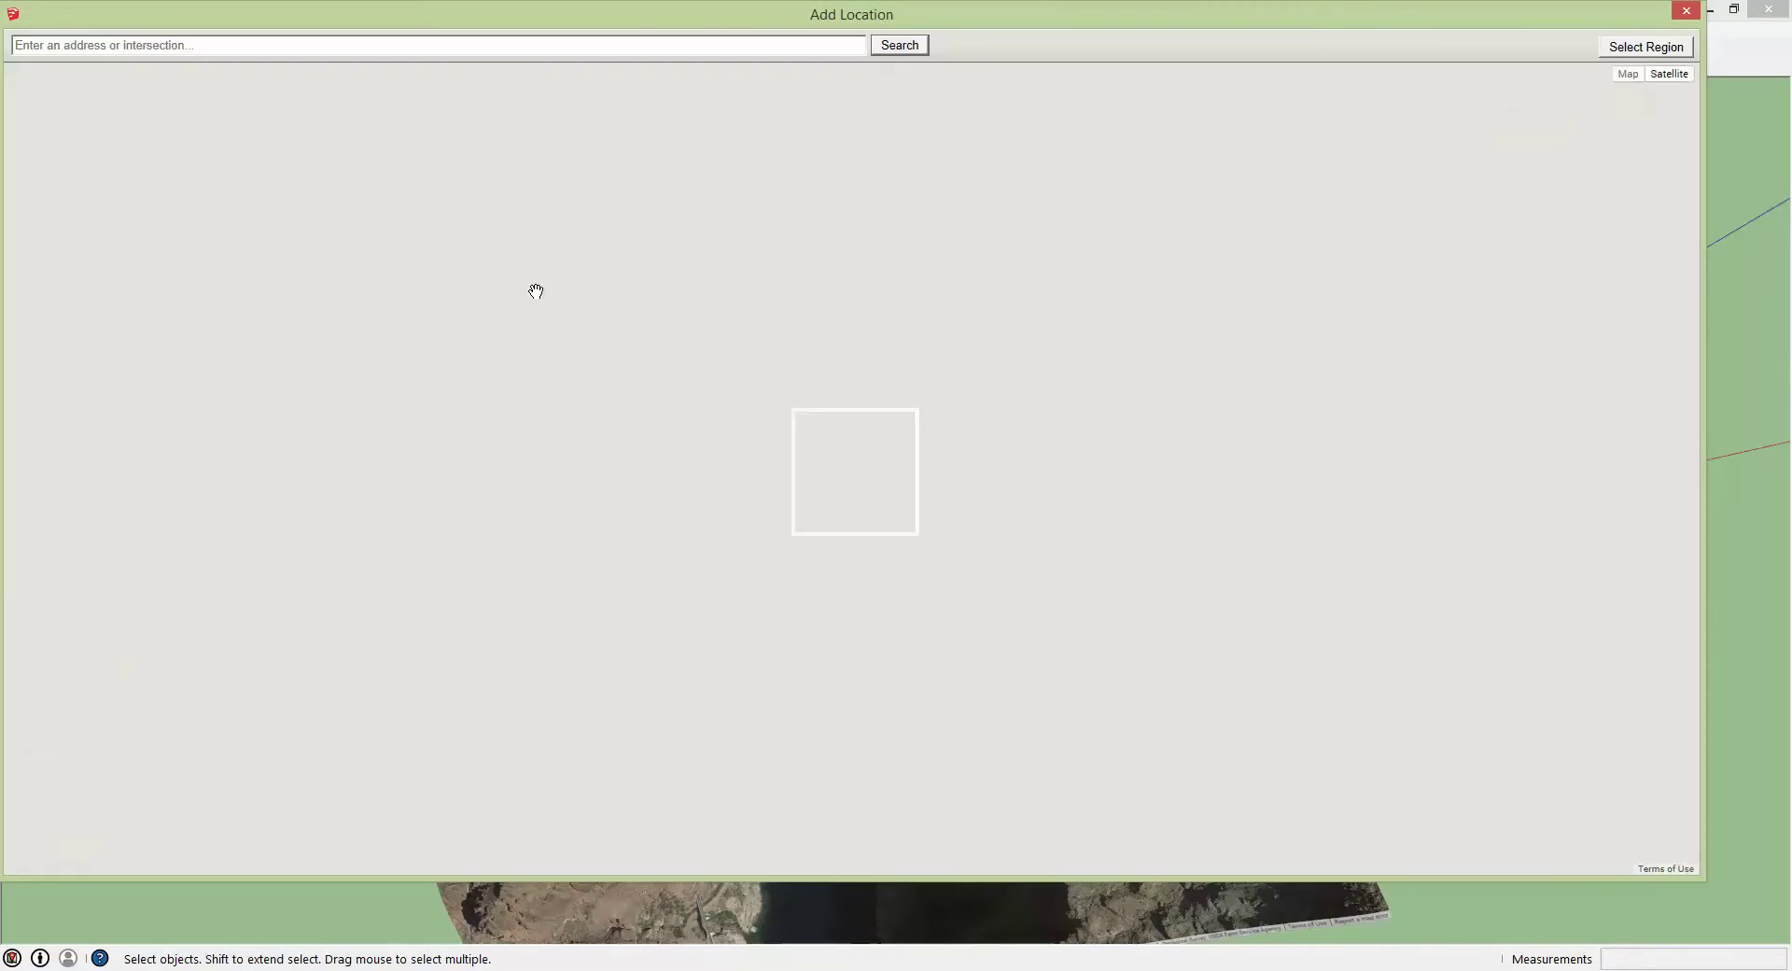
# - Frame Hoover Dam with its four intake towers and the adjoining reservoir, and grab that region at its default extents
pyautogui.scroll(3, 867, 449)
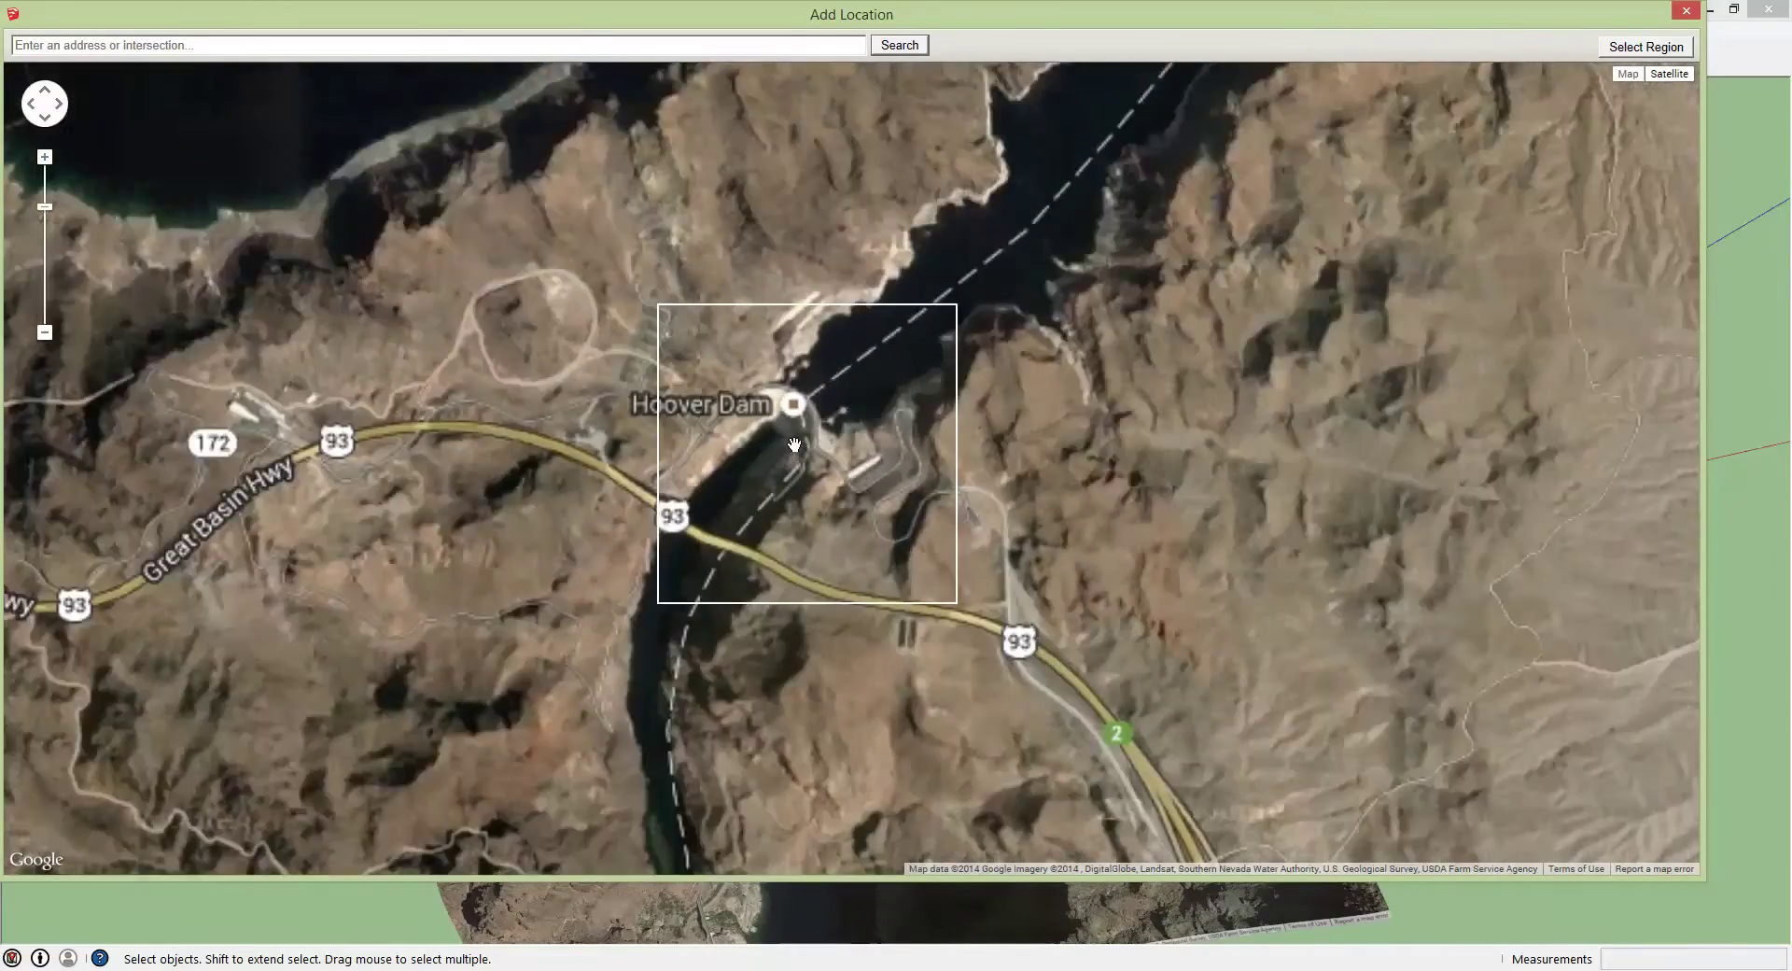
pyautogui.moveTo(787, 431); pyautogui.dragTo(734, 579)
pyautogui.scroll(2, 801, 418)
pyautogui.moveTo(801, 418); pyautogui.dragTo(714, 323)
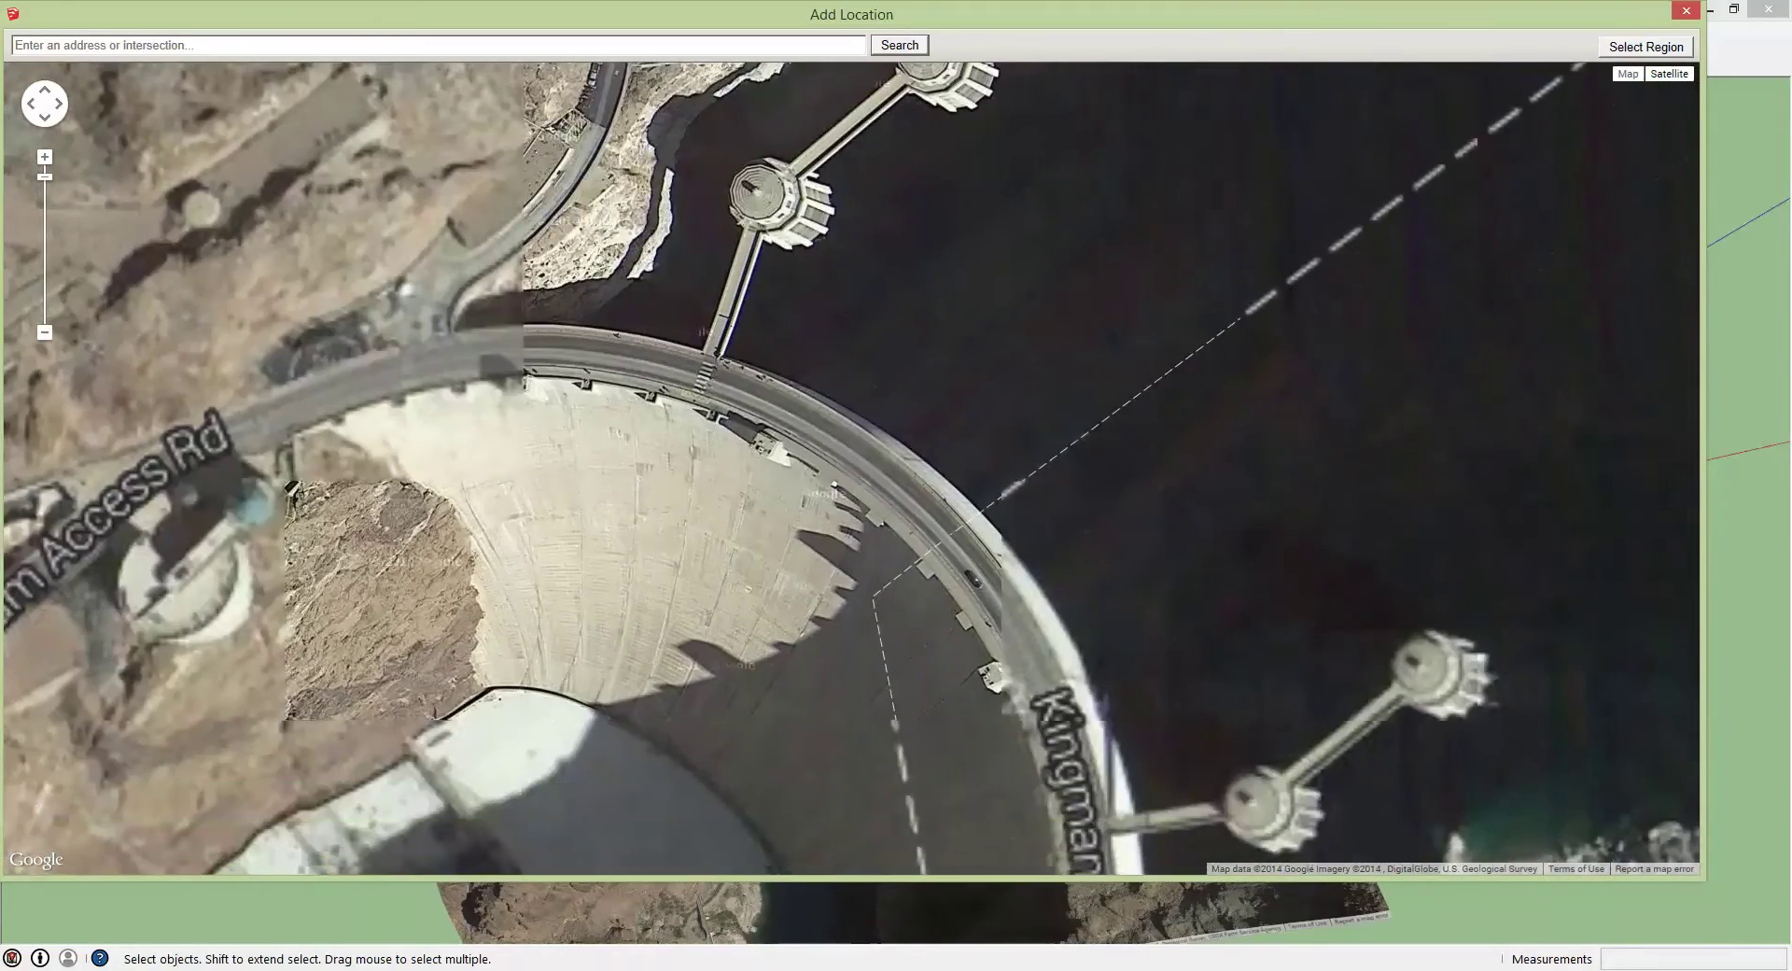
pyautogui.scroll(-1, 721, 311)
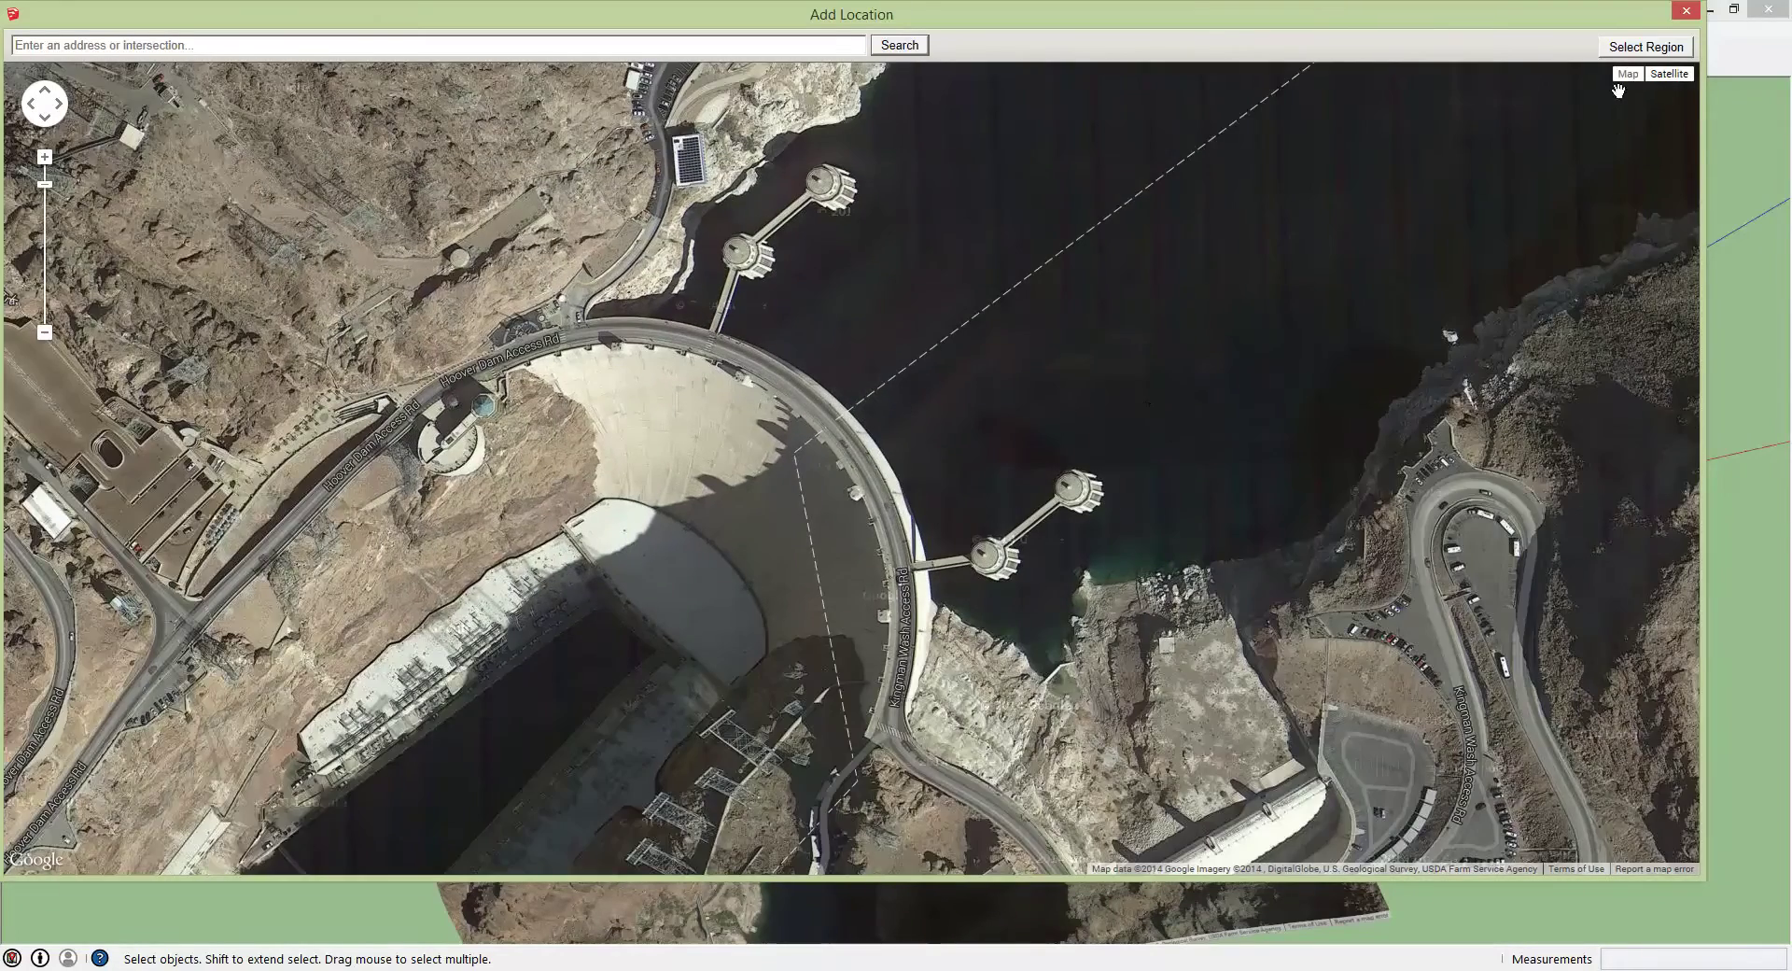
pyautogui.click(1645, 47)
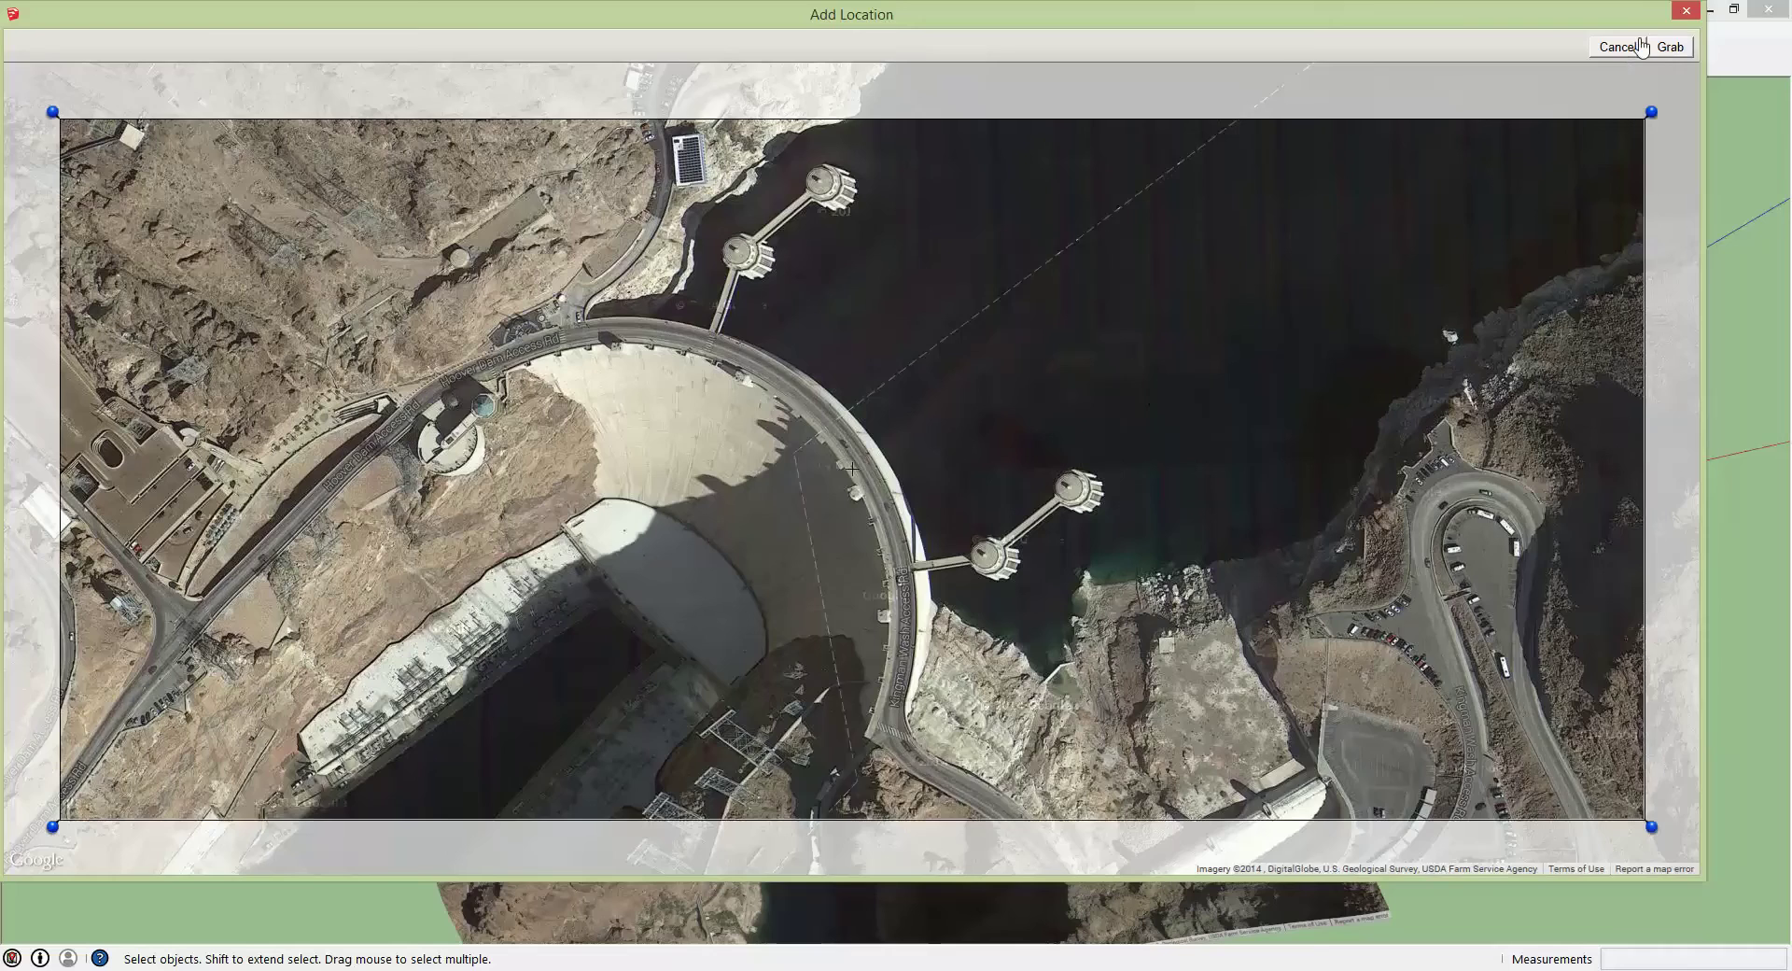
pyautogui.click(1685, 54)
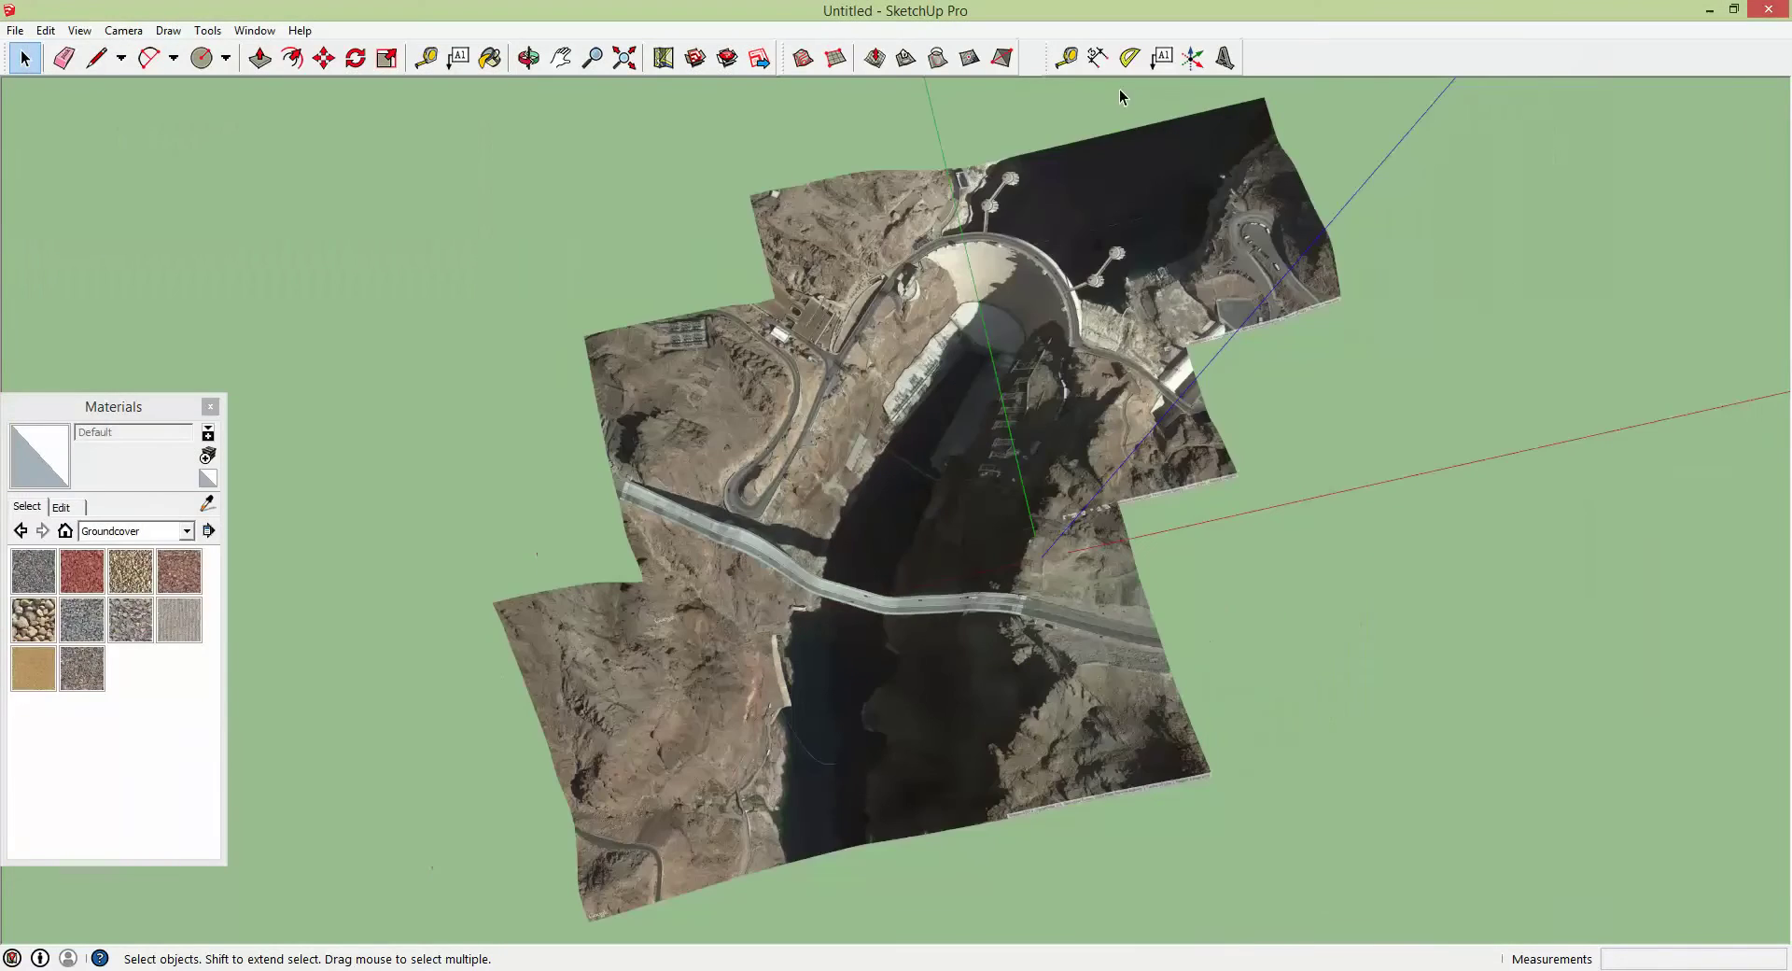
# - Examine the dam face, the power plant roofs and the canyon walls in the imported 3D terrain
pyautogui.moveTo(1120, 88); pyautogui.dragTo(987, 405, button='middle')
pyautogui.scroll(5, 892, 569)
pyautogui.moveTo(892, 568); pyautogui.dragTo(1054, 112, button='middle')
pyautogui.moveTo(1064, 224); pyautogui.dragTo(1045, 110, button='middle')
pyautogui.scroll(2, 966, 224)
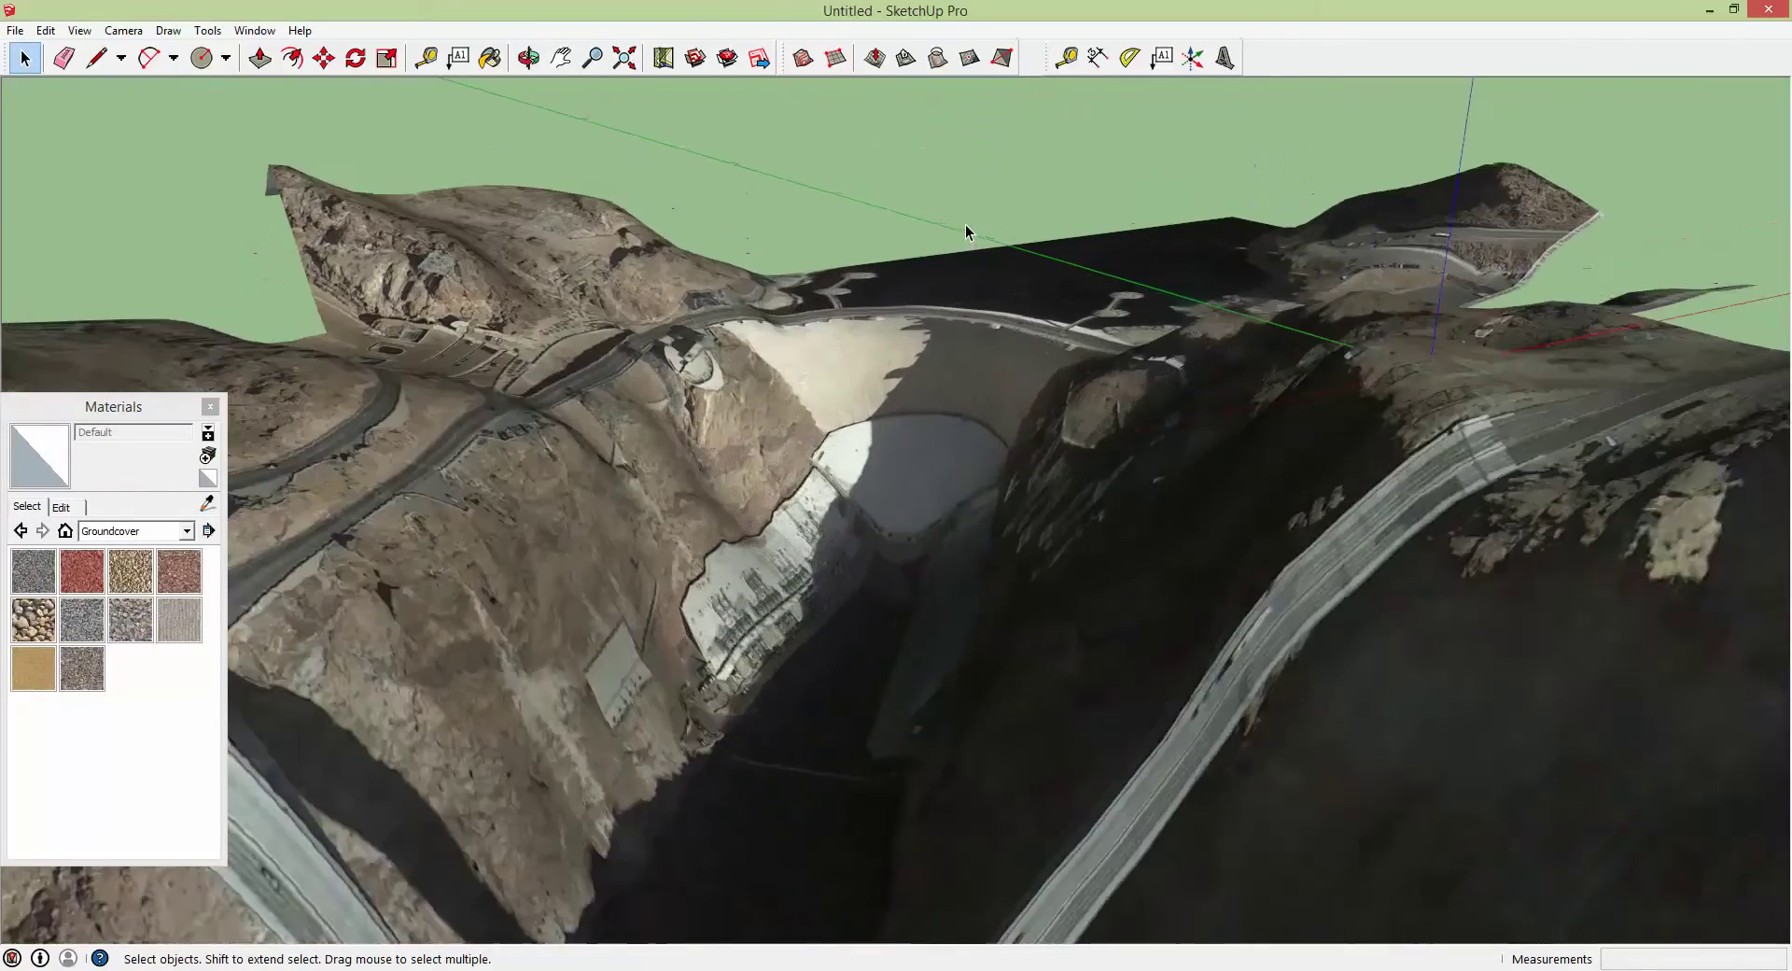
pyautogui.scroll(3, 966, 229)
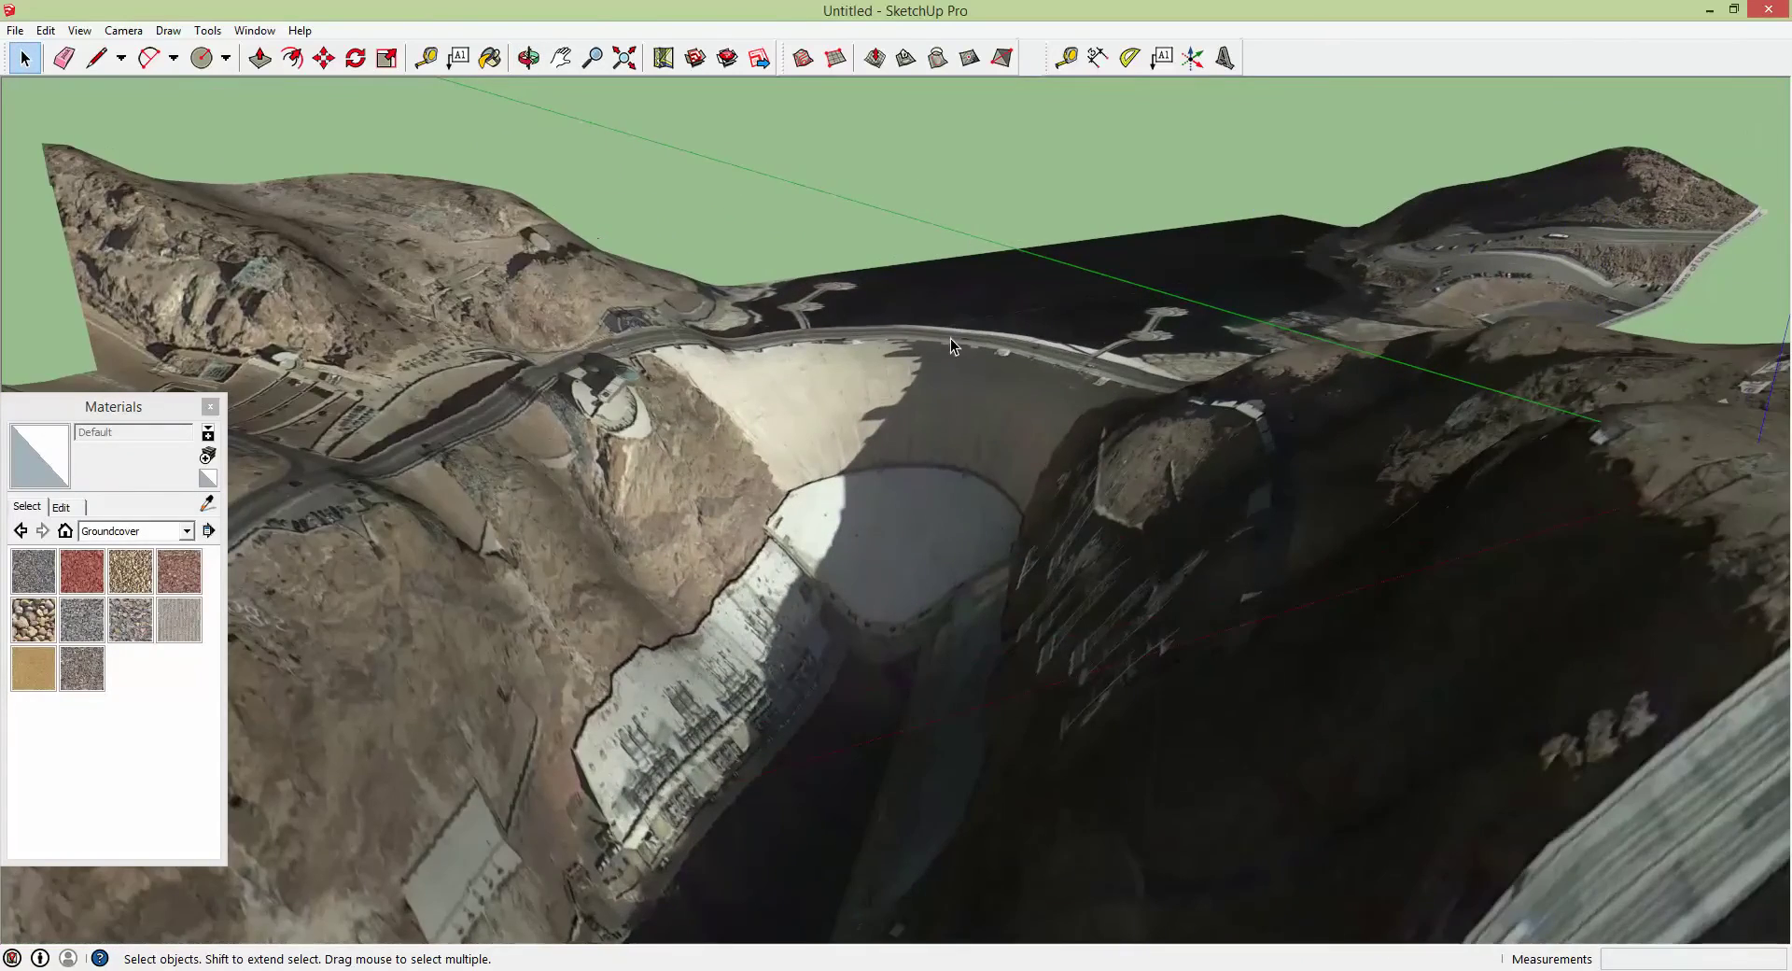
pyautogui.scroll(-3, 954, 441)
pyautogui.moveTo(954, 445); pyautogui.dragTo(1001, 744, button='middle')
pyautogui.scroll(-2, 1000, 743)
pyautogui.scroll(3, 732, 860)
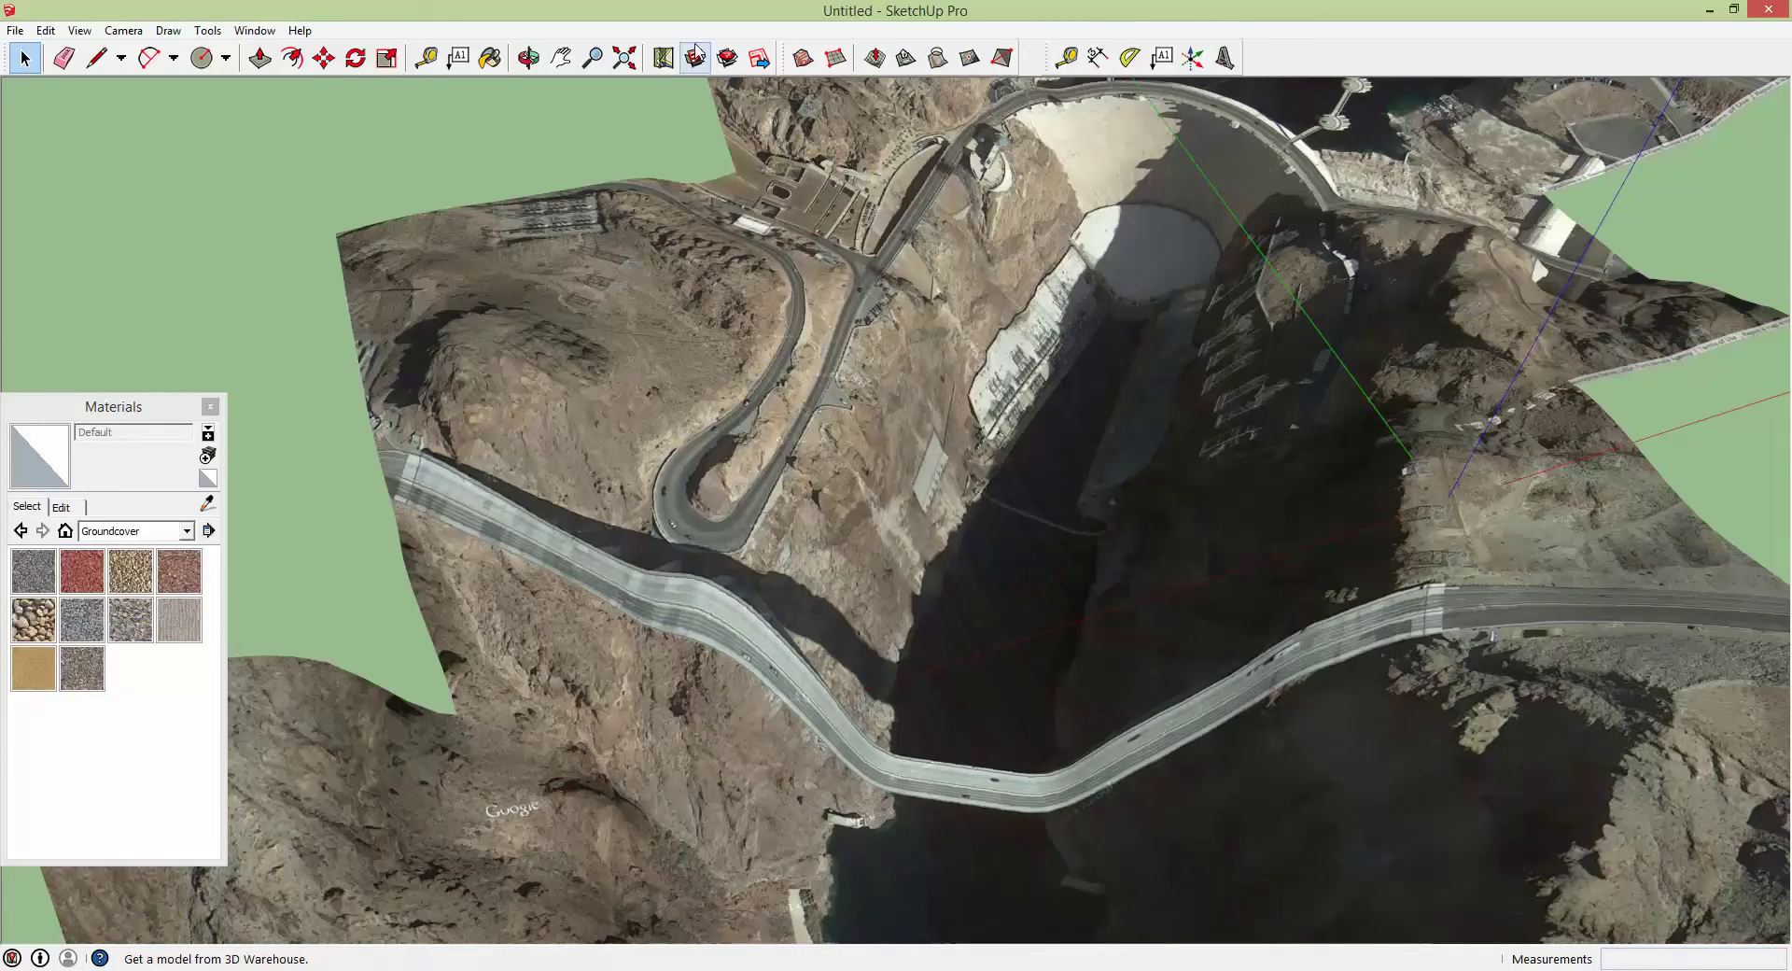
# - Examine the combined terrain pieces from several sides, from the bridge and river up to the reservoir
pyautogui.moveTo(877, 653); pyautogui.dragTo(765, 774, button='middle')
pyautogui.scroll(-3, 765, 775)
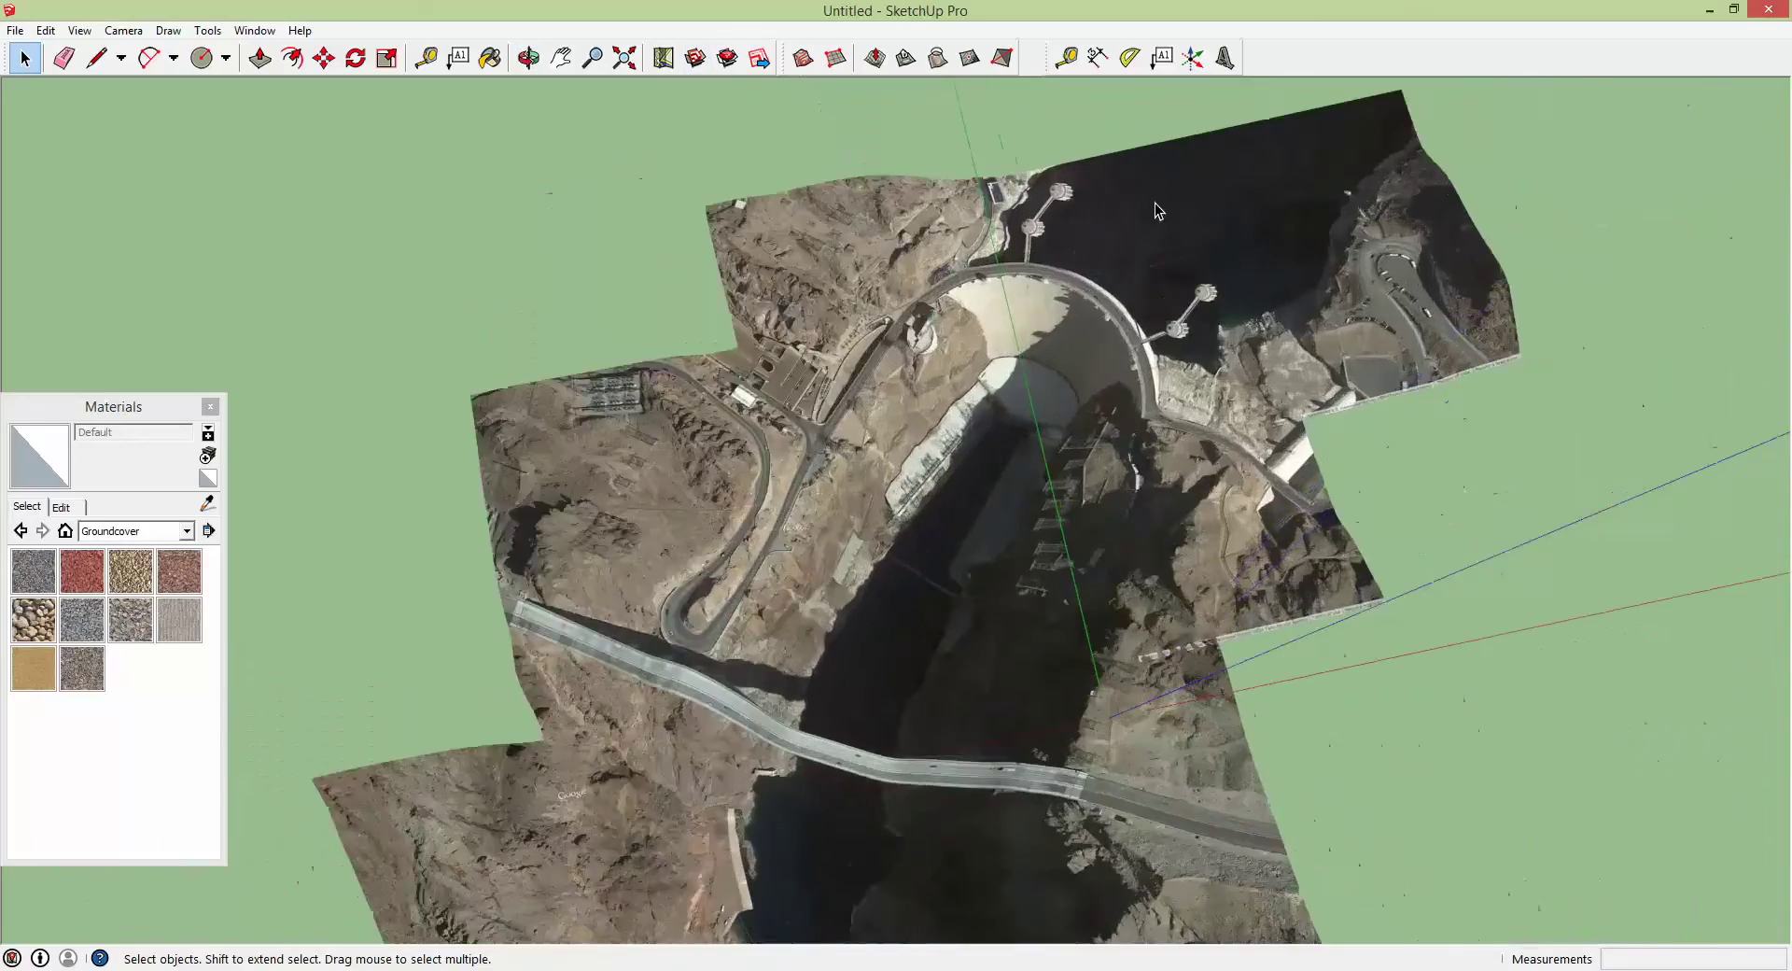
pyautogui.scroll(4, 1120, 224)
pyautogui.scroll(3, 1099, 289)
pyautogui.moveTo(1099, 289); pyautogui.dragTo(1042, 291, button='middle')
pyautogui.scroll(-8, 1038, 280)
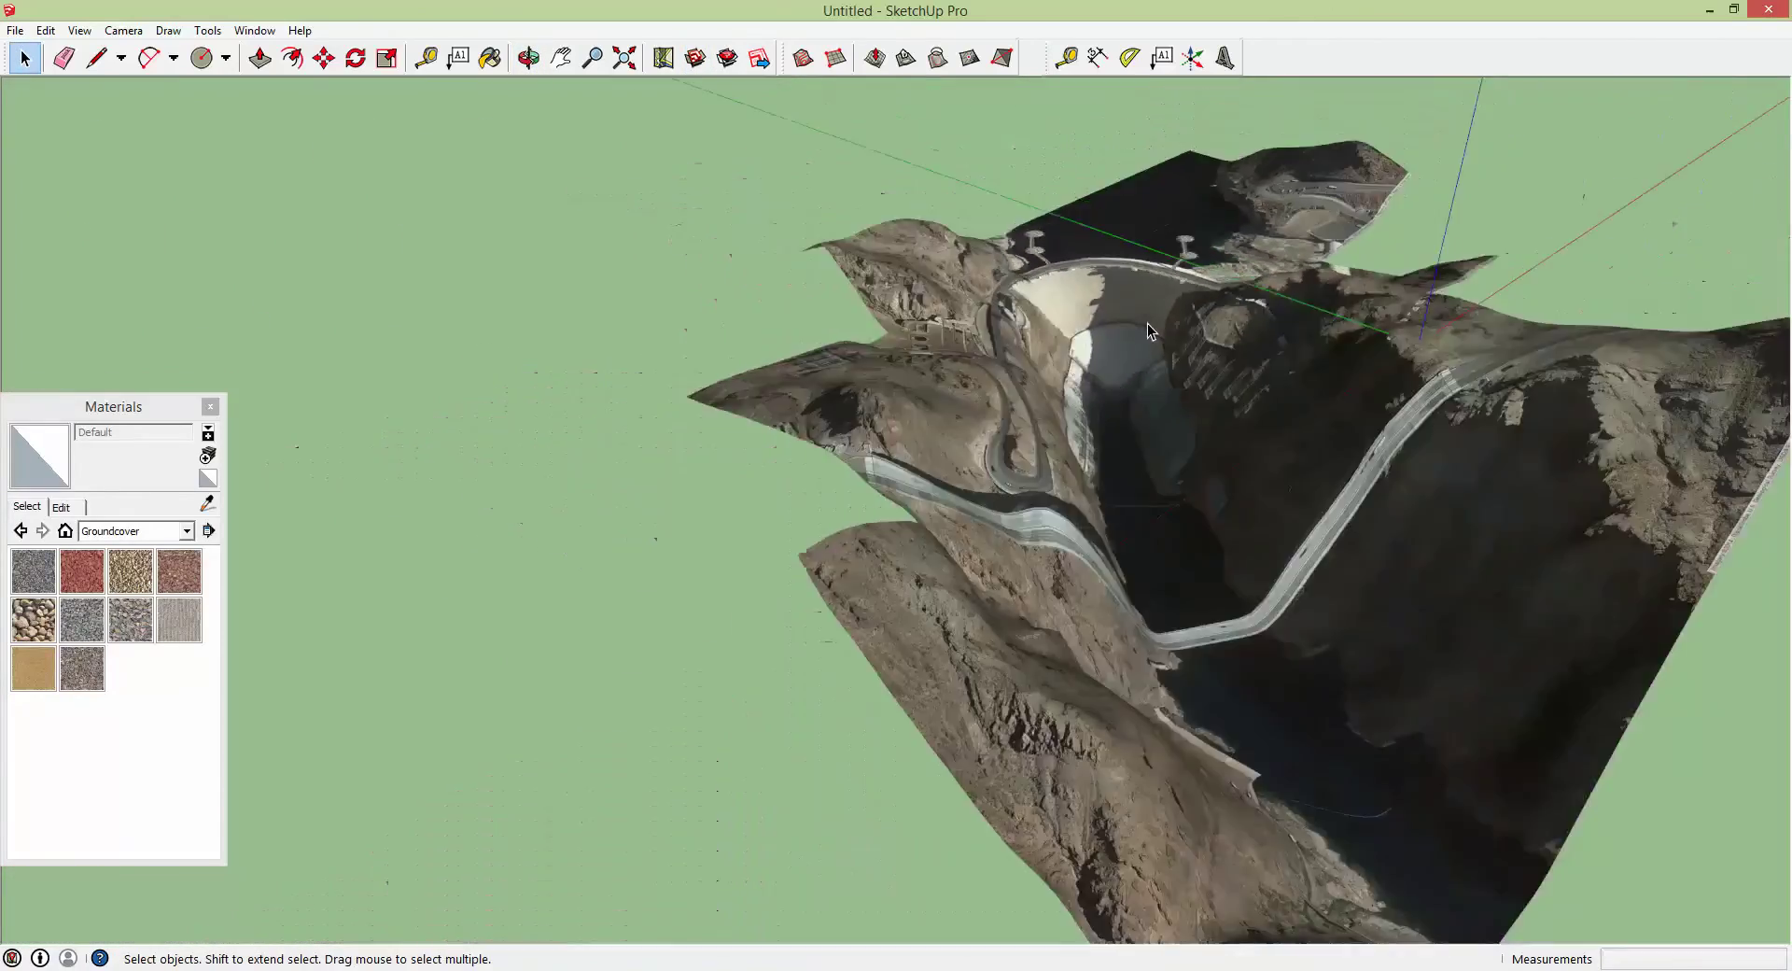
pyautogui.scroll(-2, 1146, 323)
pyautogui.moveTo(1147, 322); pyautogui.dragTo(1193, 429, button='middle')
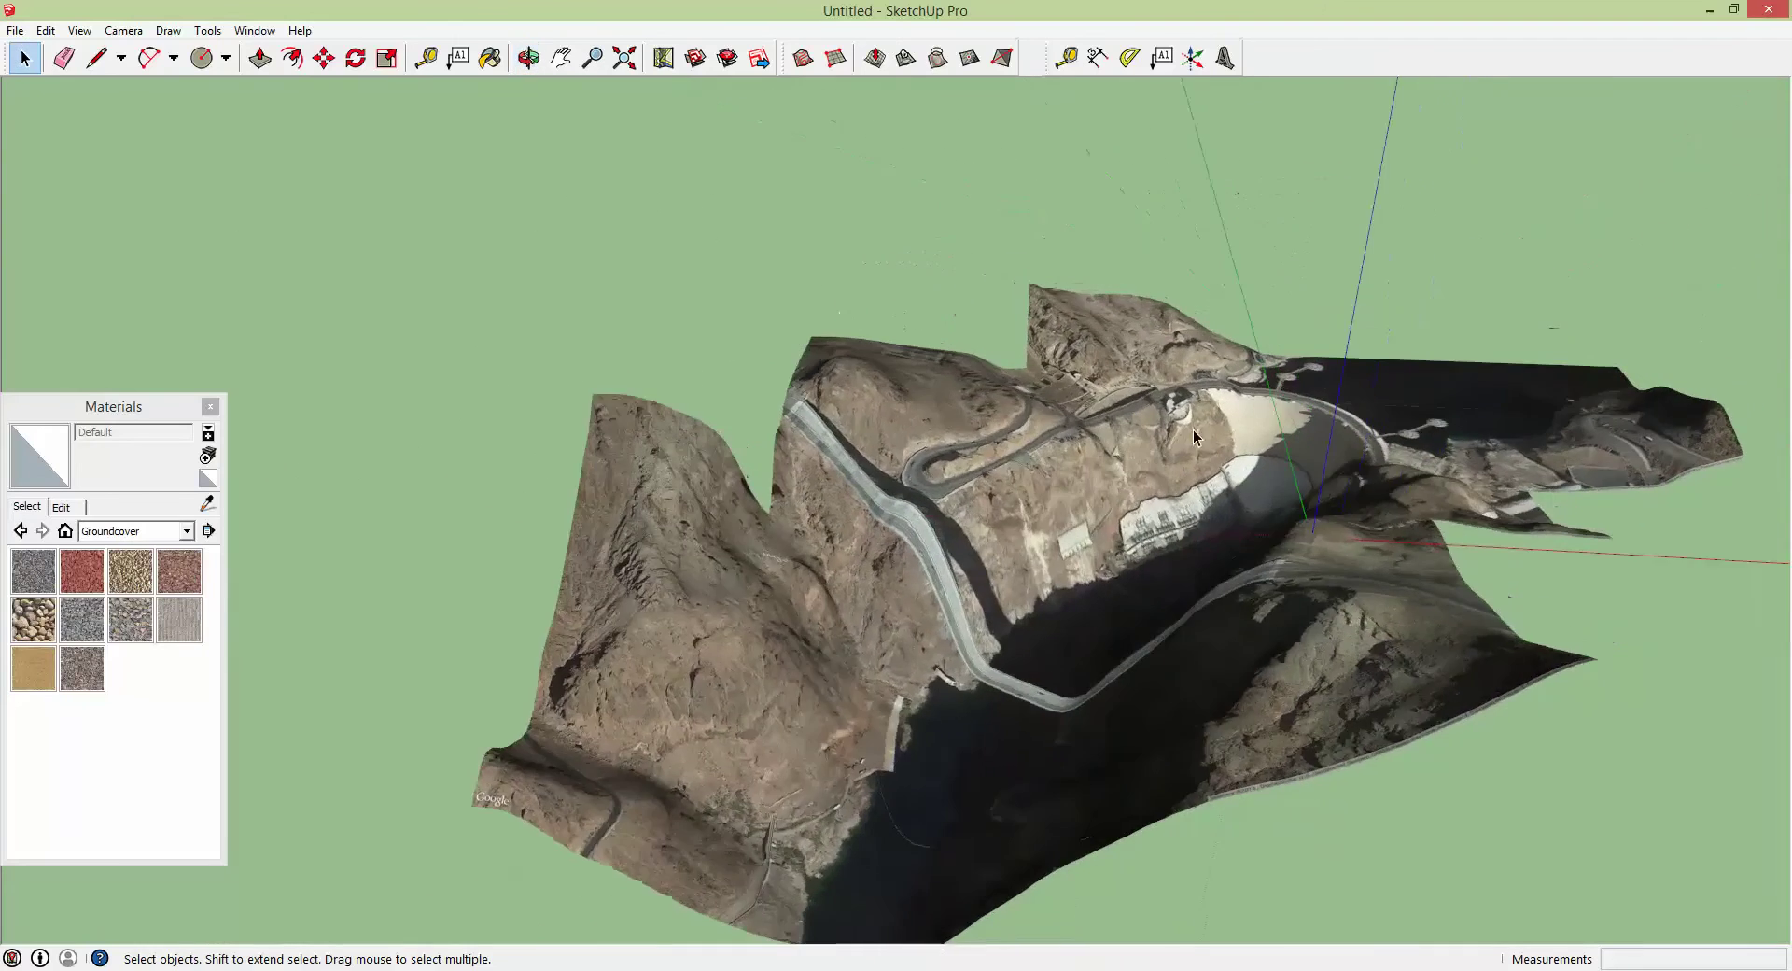
pyautogui.scroll(5, 1372, 446)
pyautogui.moveTo(1372, 446); pyautogui.dragTo(770, 433, button='middle')
pyautogui.scroll(-4, 759, 385)
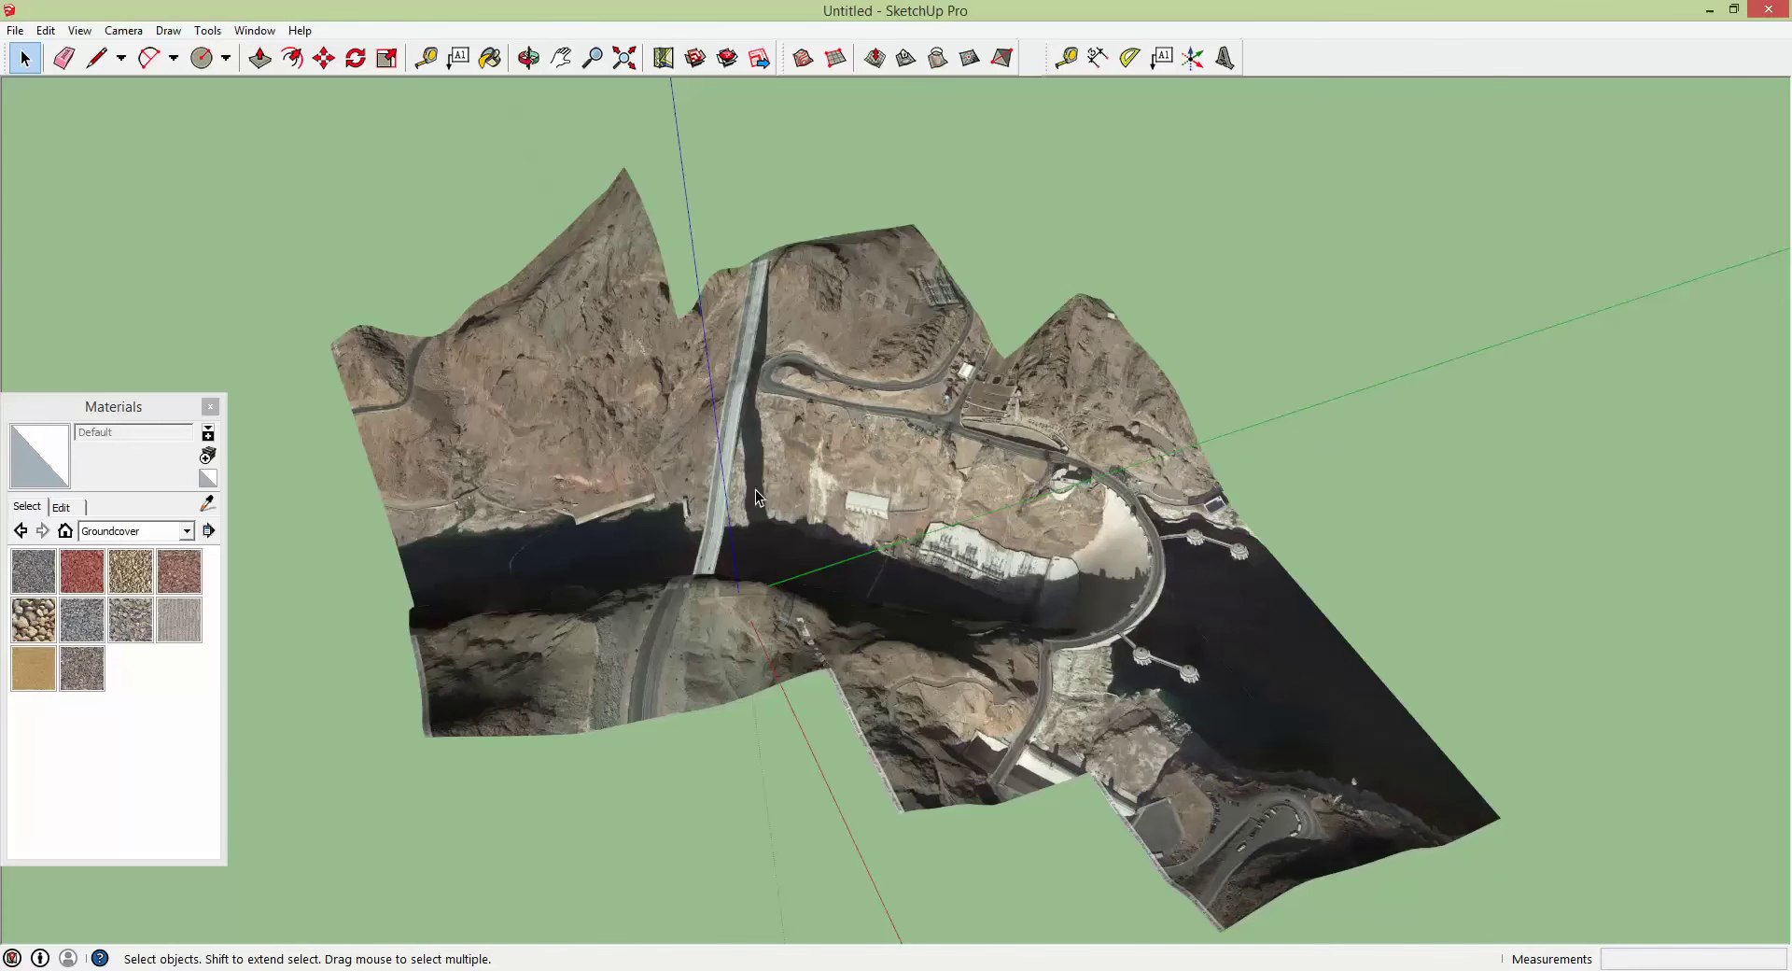
pyautogui.moveTo(606, 548); pyautogui.dragTo(1066, 418, button='middle')
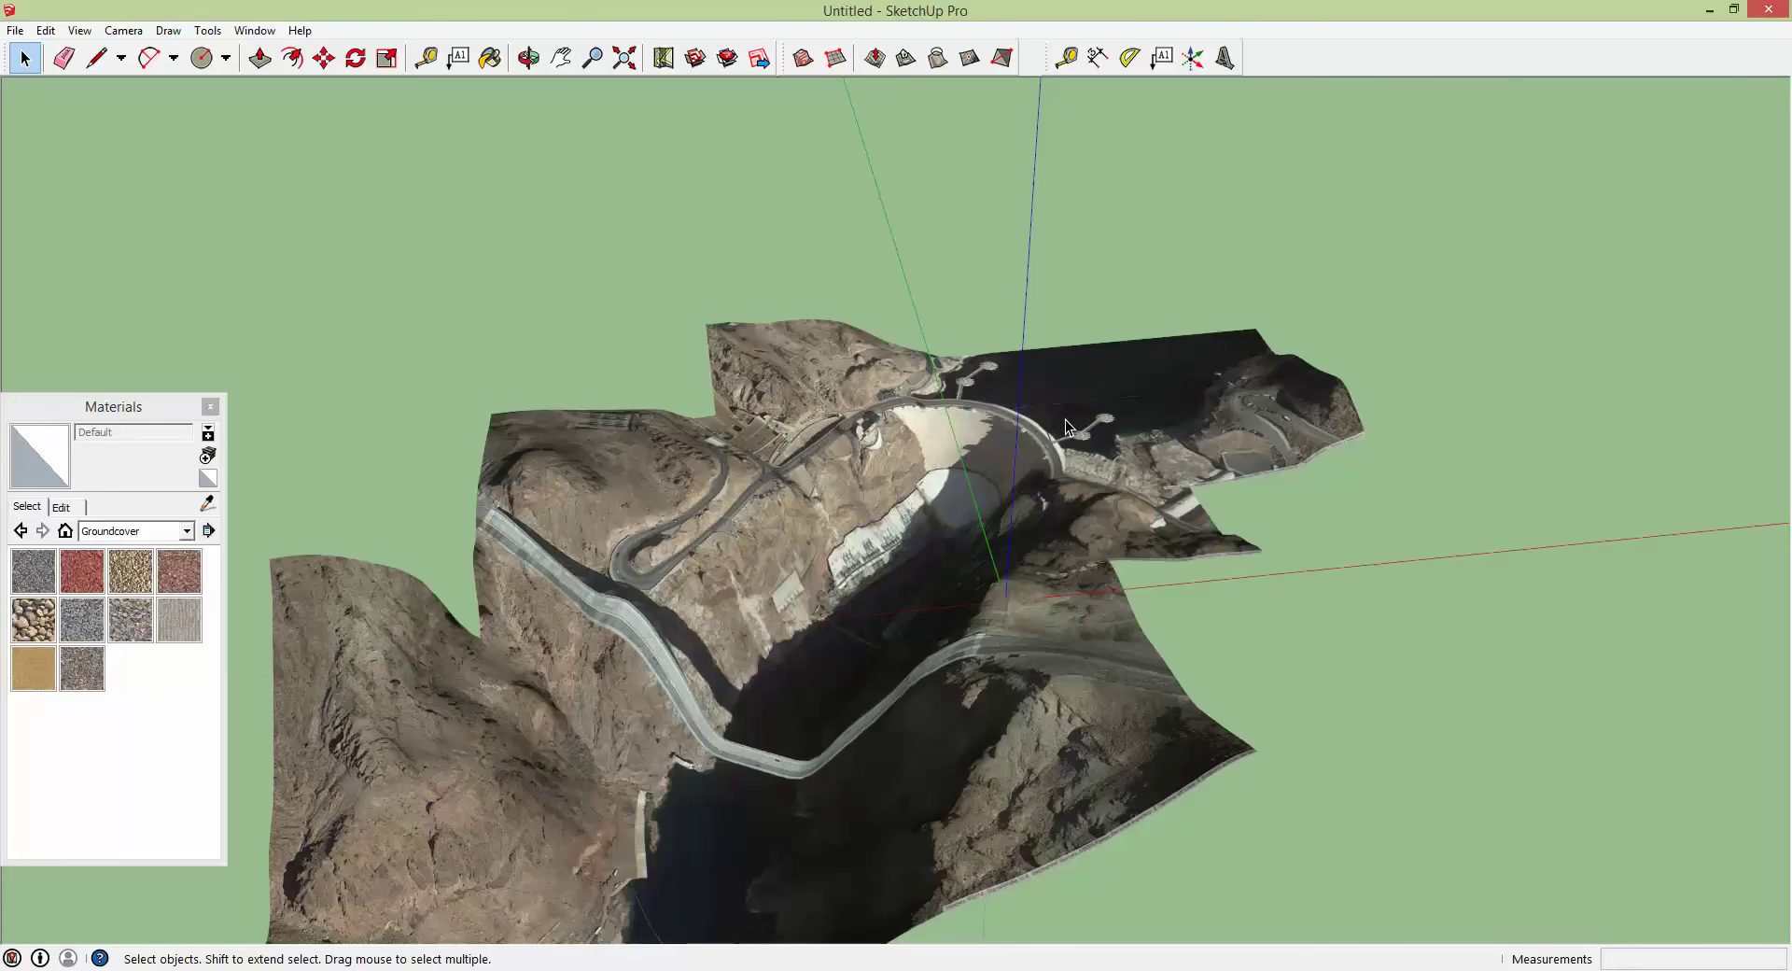
pyautogui.moveTo(1066, 418); pyautogui.dragTo(1008, 409, button='middle')
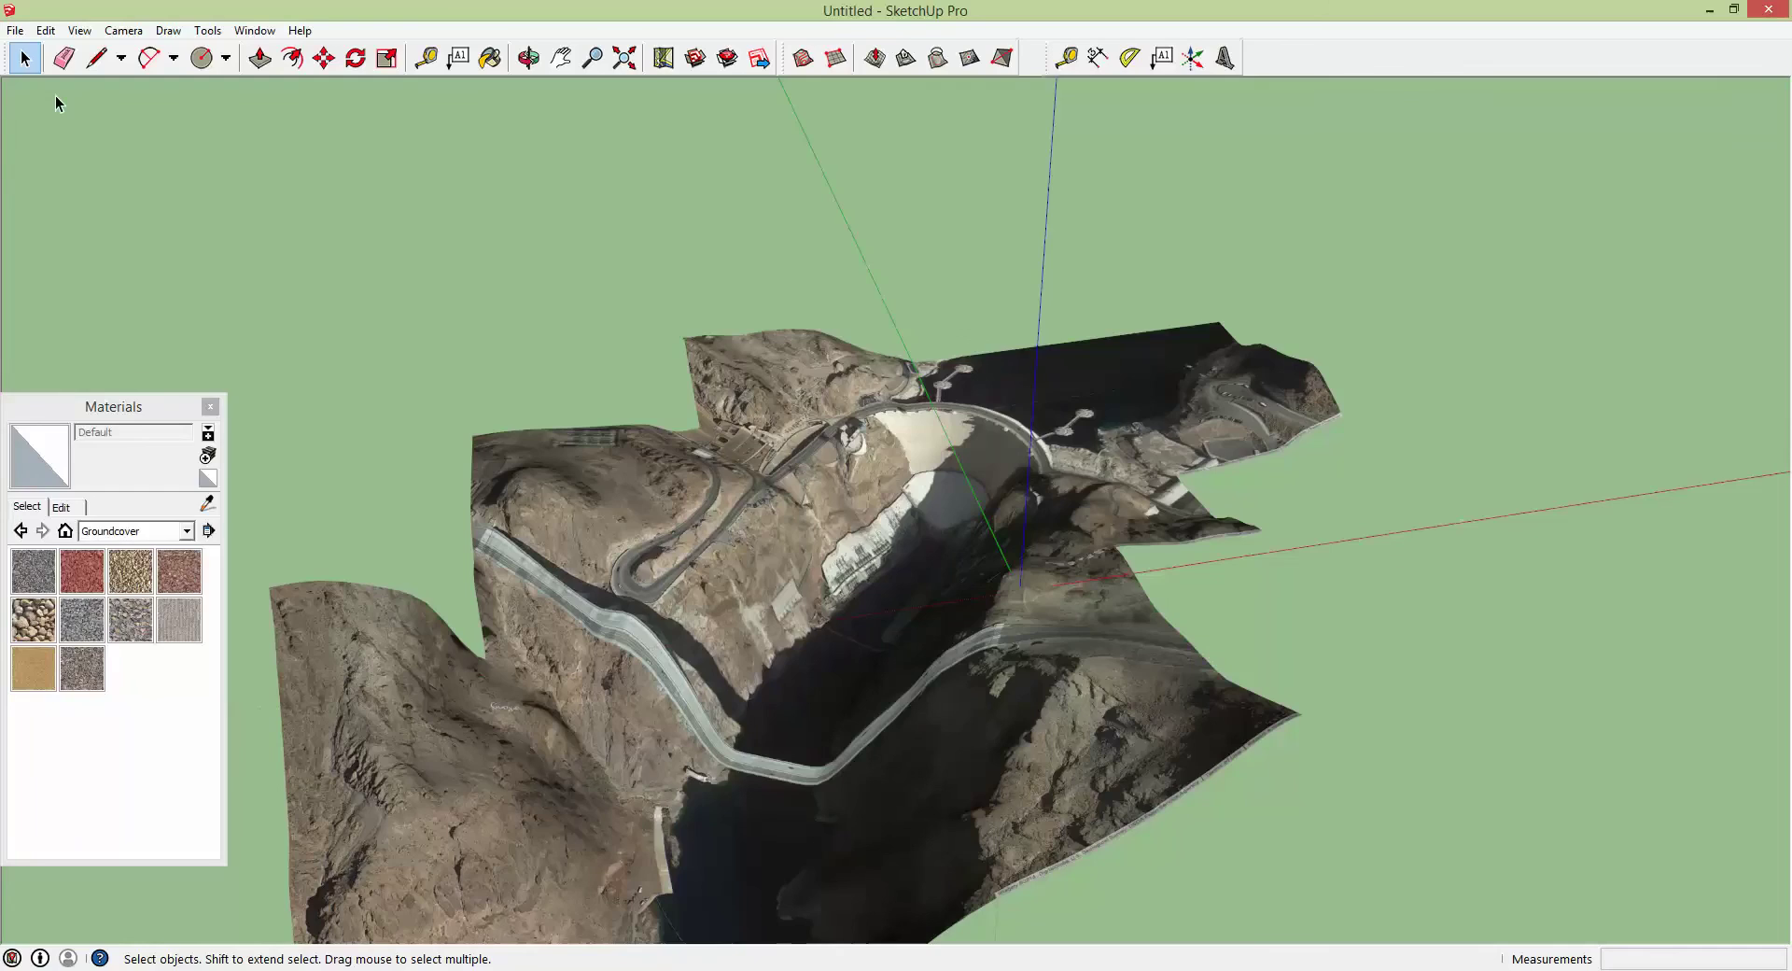